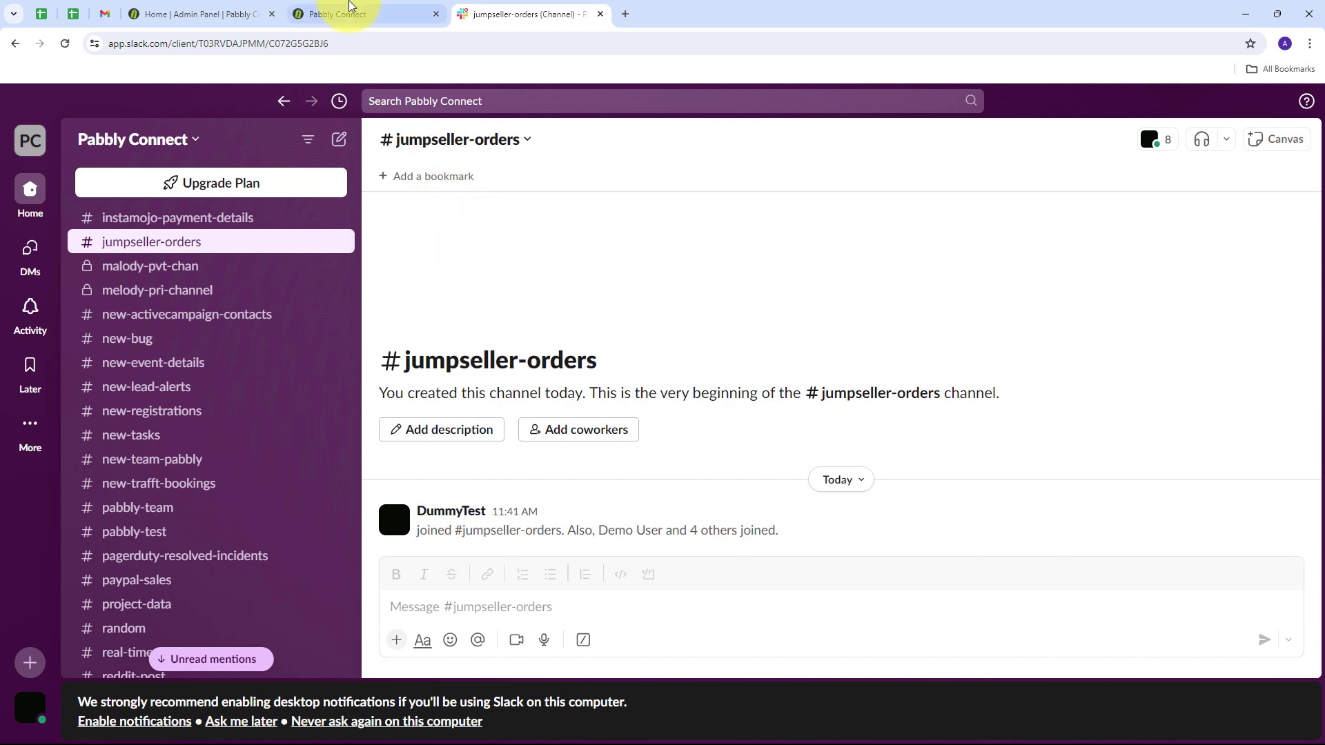
pyautogui.click(221, 11)
pyautogui.click(537, 10)
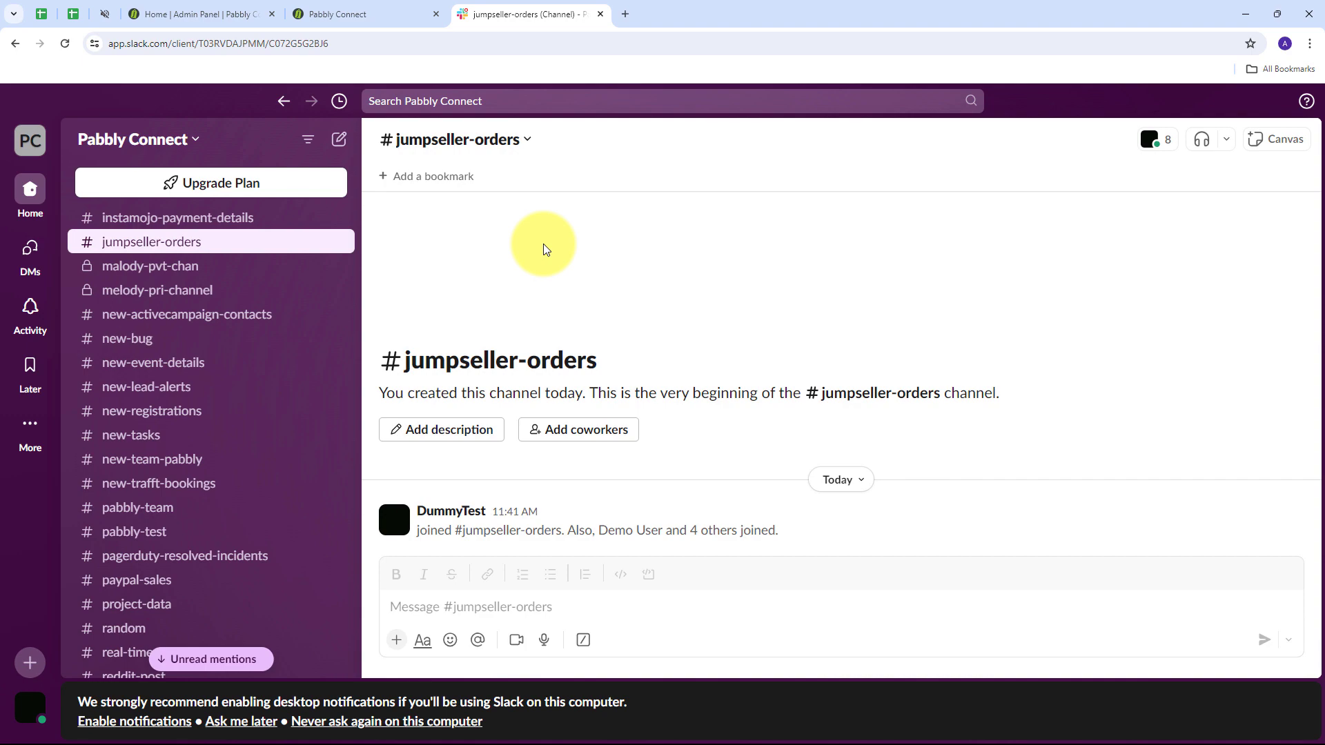
# Open the website pabbly.com/connect in a new browser tab.
pyautogui.click(626, 15)
pyautogui.write('pa')
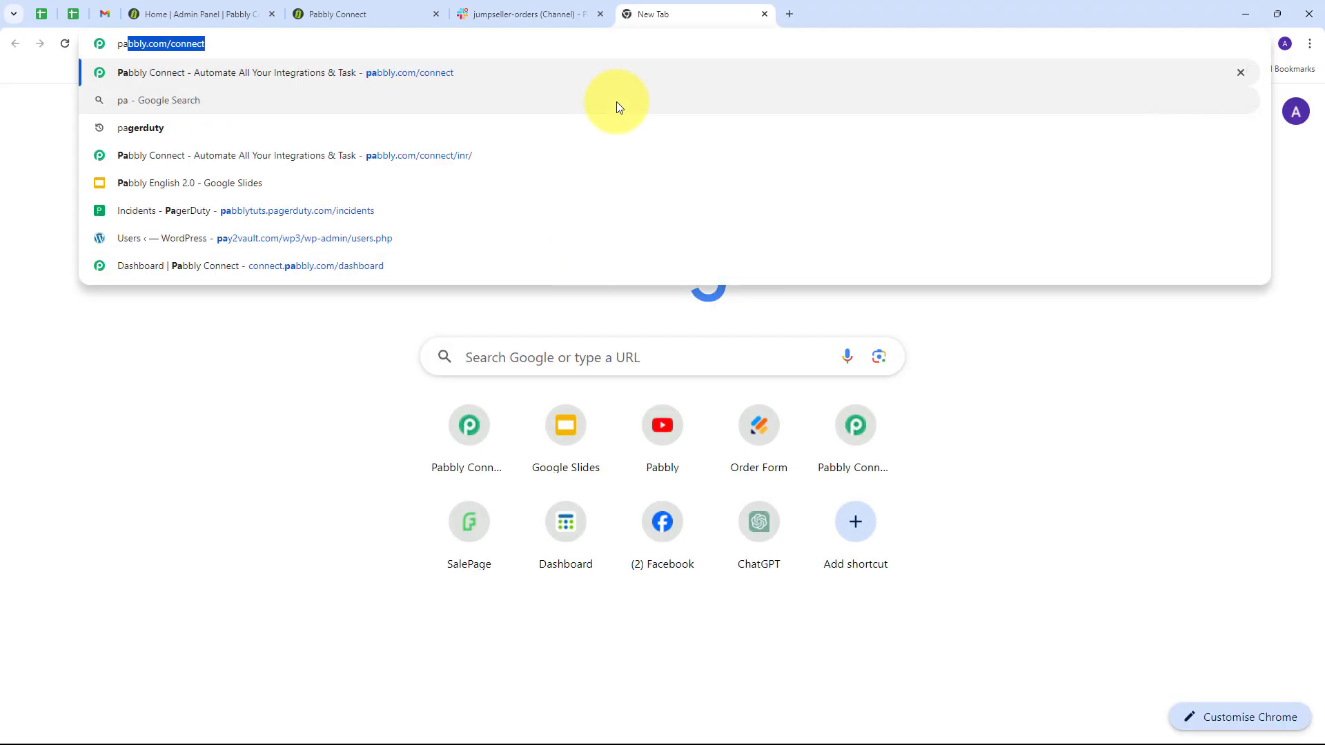
pyautogui.write('bbly.com/c')
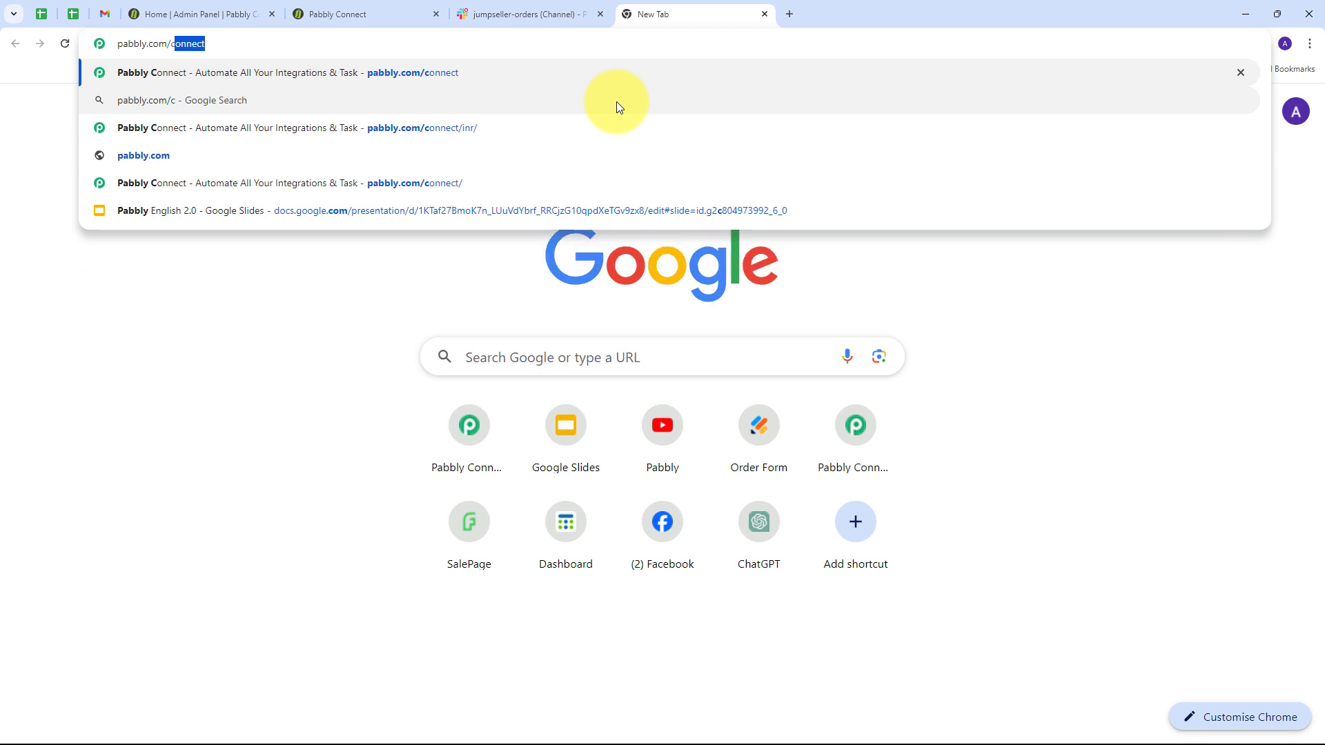
pyautogui.press('Return')
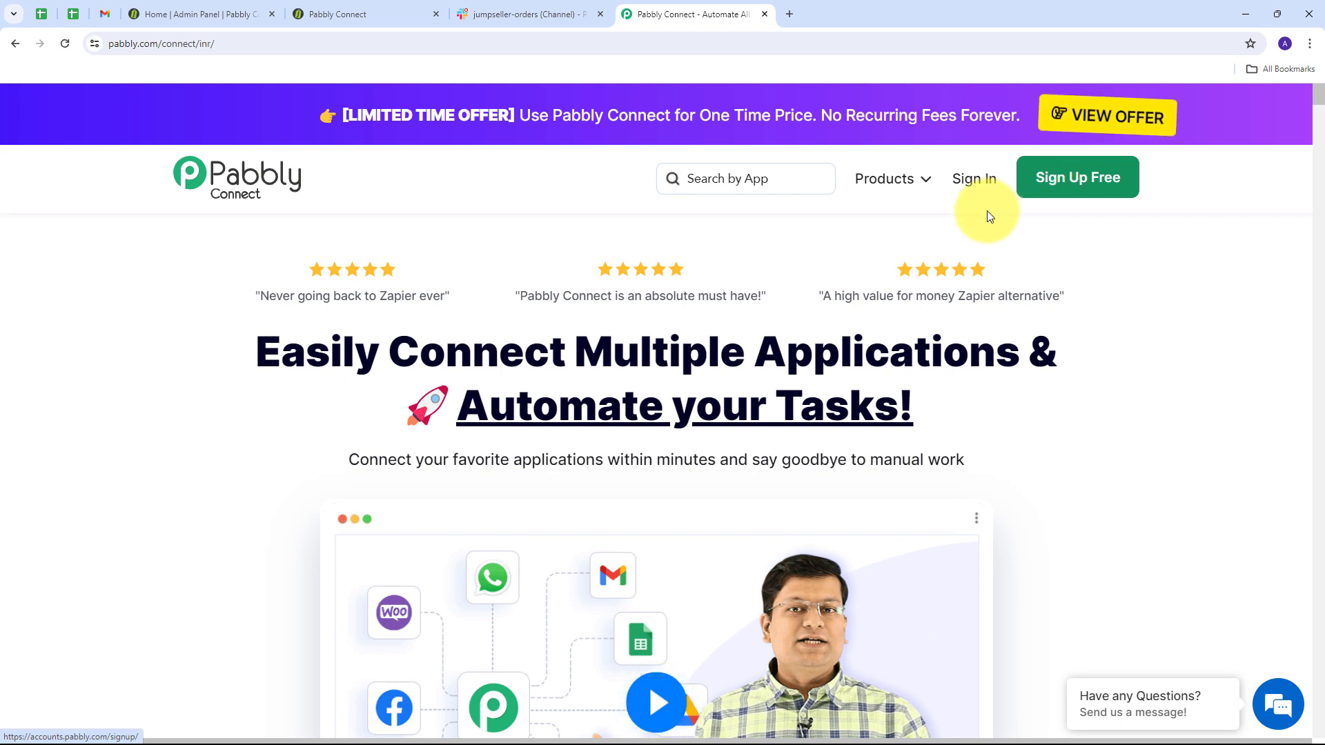
# Sign in to the Pabbly account and access the Pabbly Connect application.
pyautogui.click(963, 194)
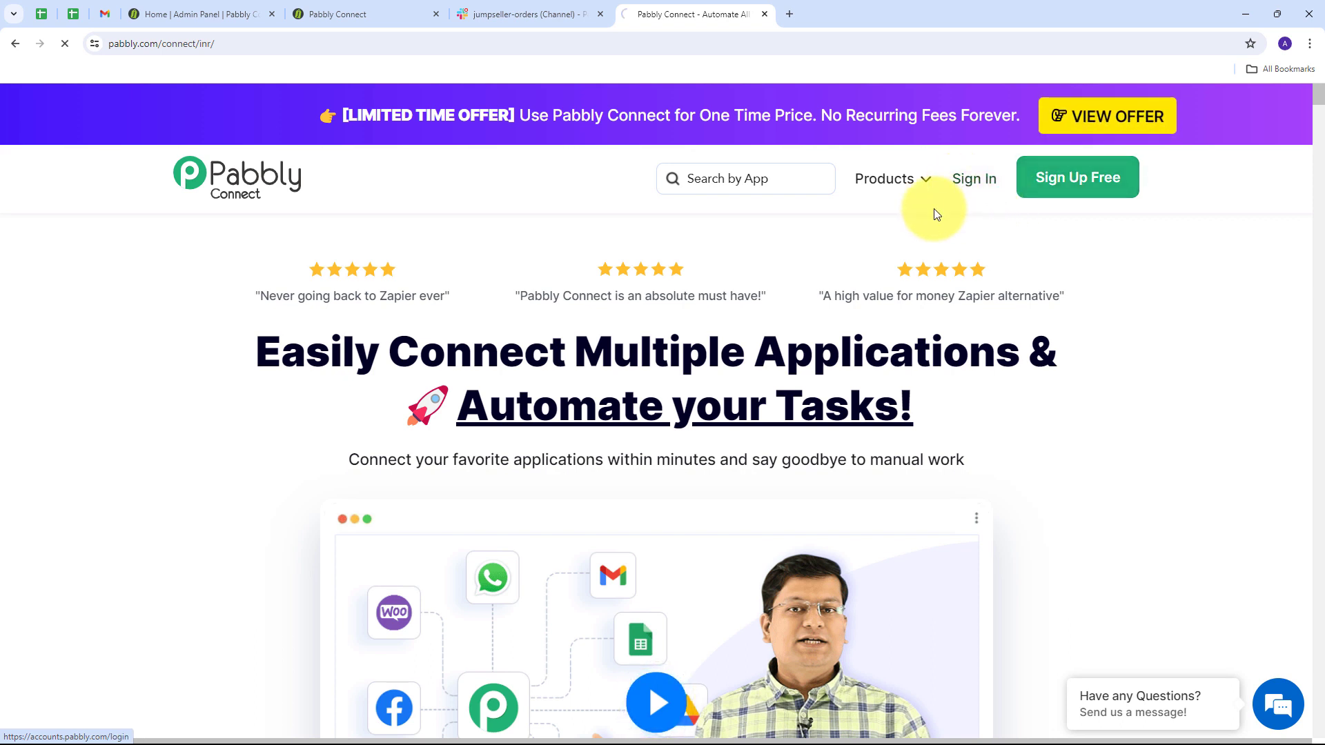
pyautogui.scroll(-1, 326, 271)
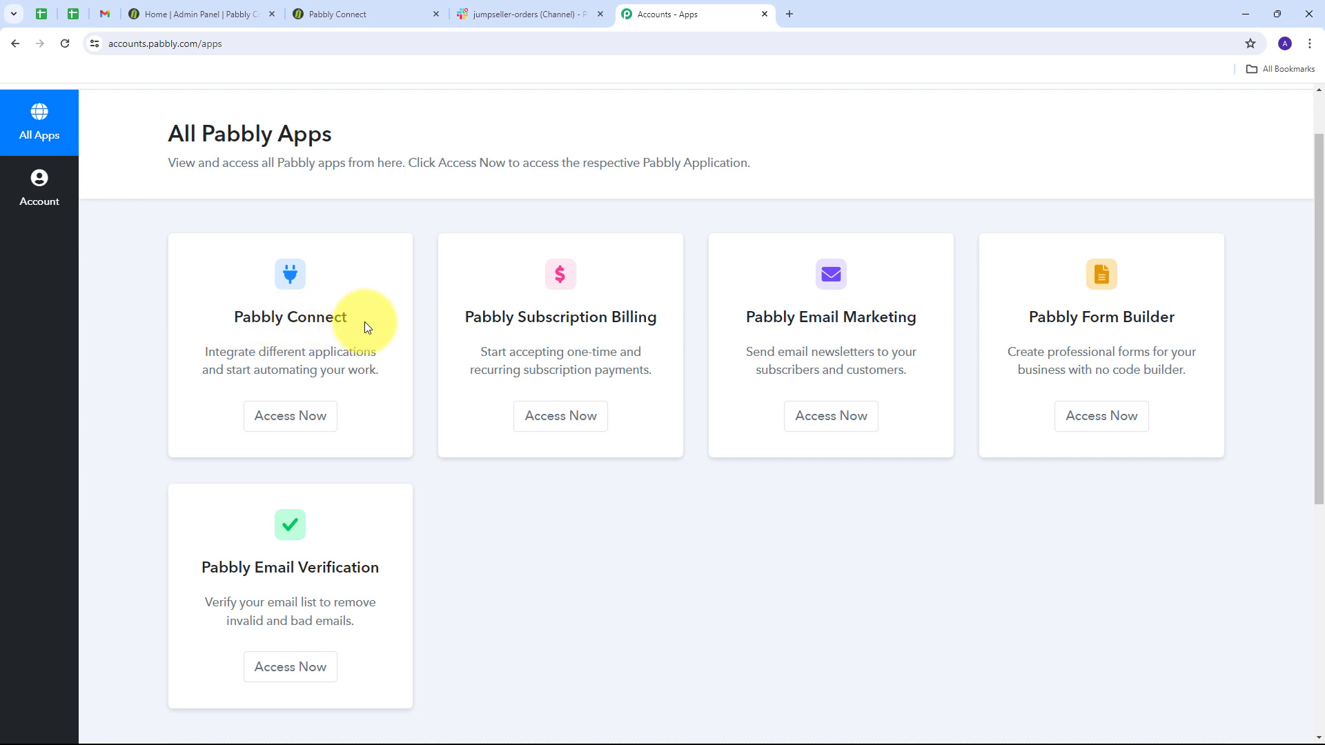
pyautogui.click(283, 426)
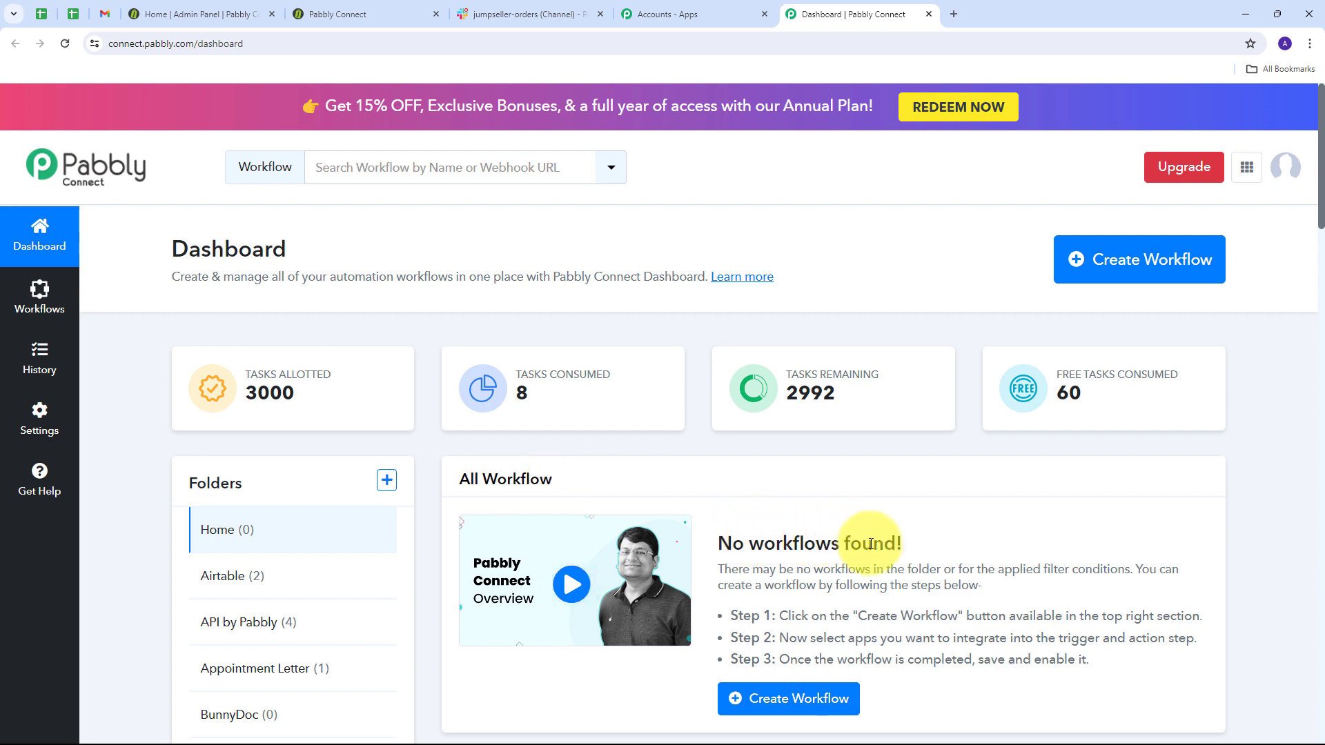
# Create a workflow named "Send Slack Notification for Jumpseller Order" in the Slack folder.
pyautogui.moveTo(190, 497)
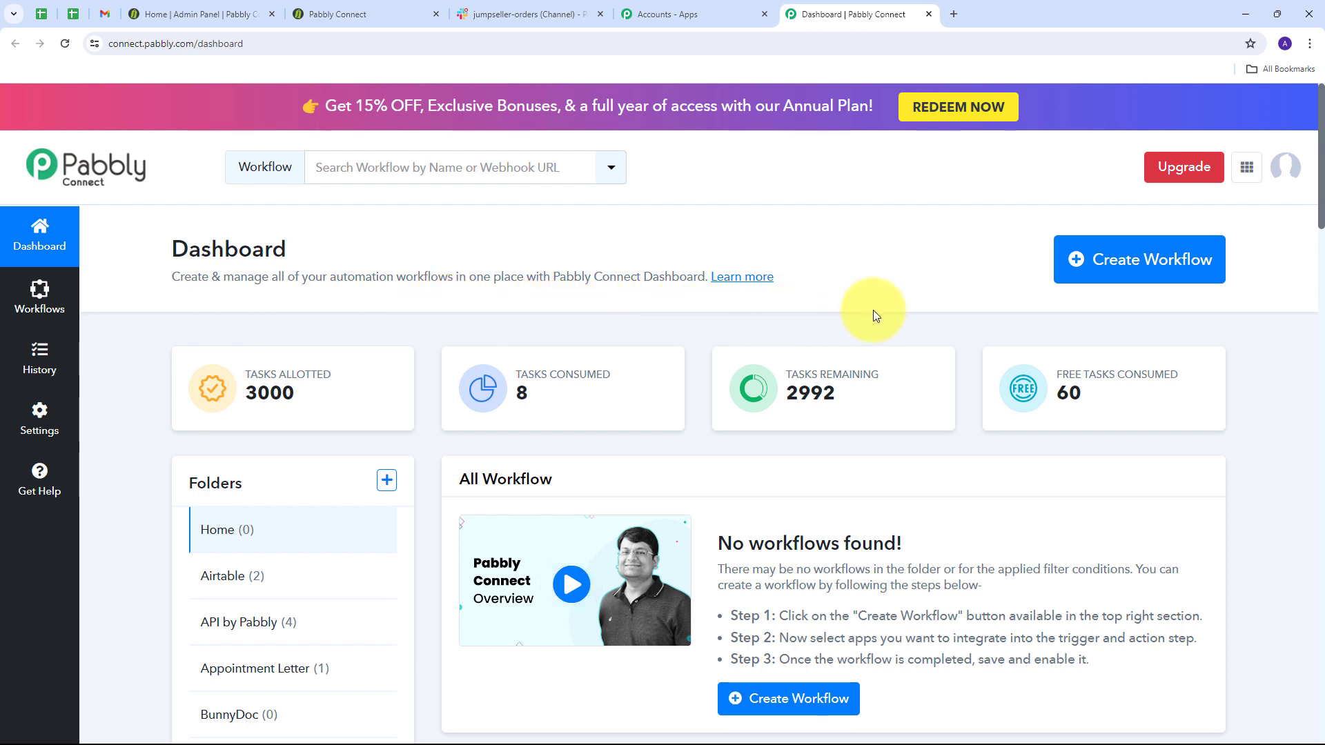
pyautogui.click(1142, 267)
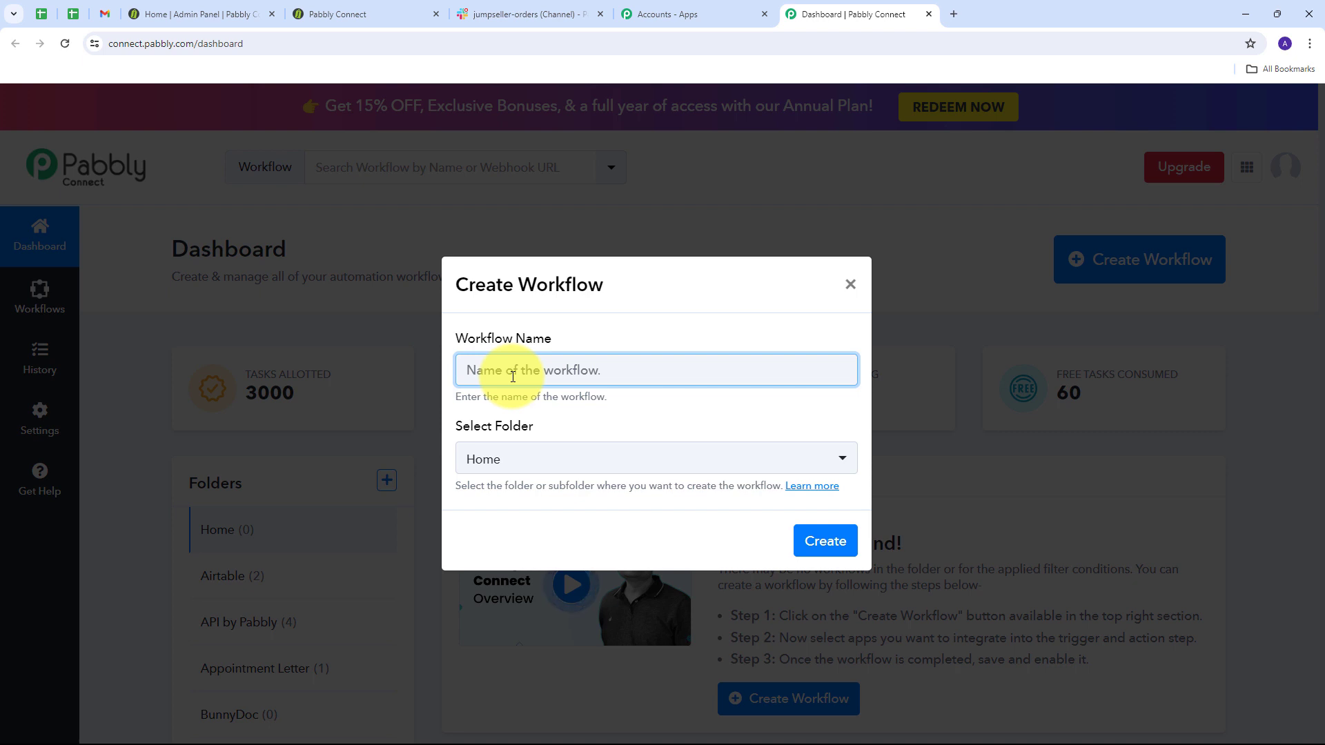
pyautogui.write('Send Slack Notification for Jumpseller Order')
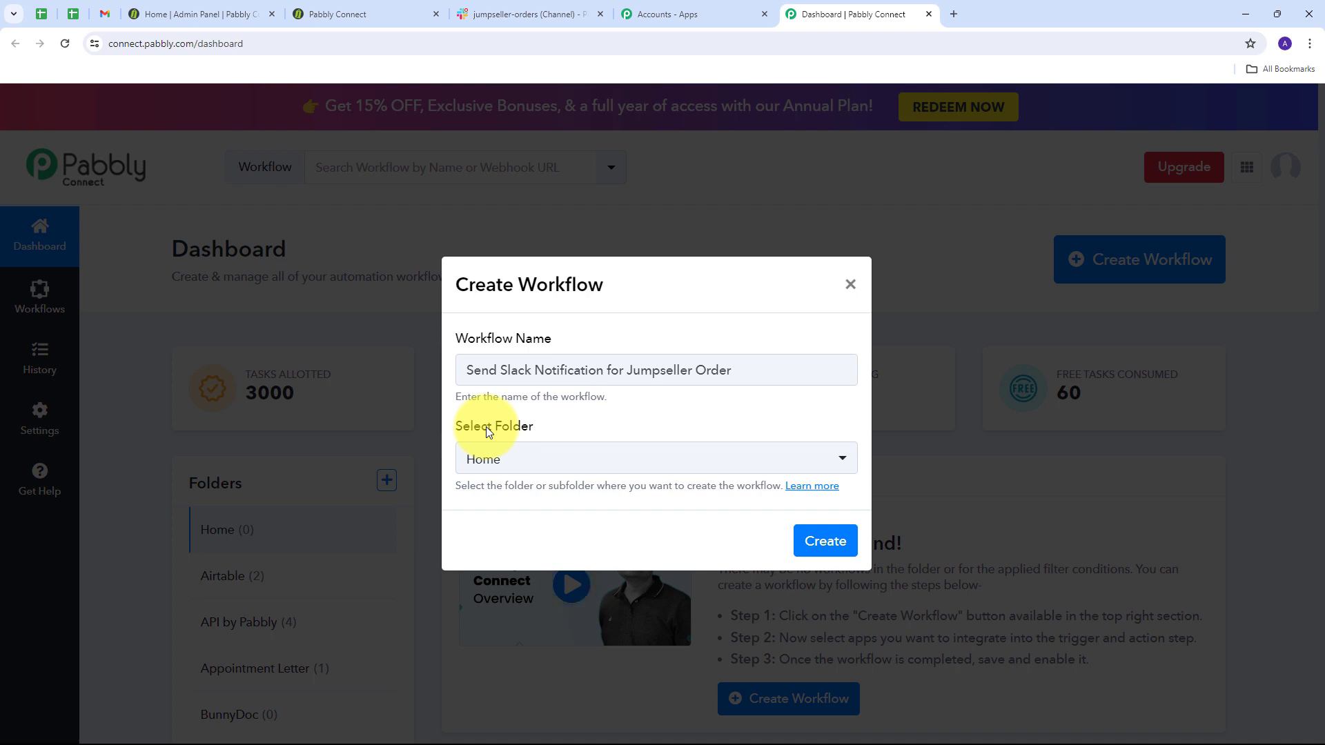
pyautogui.click(655, 450)
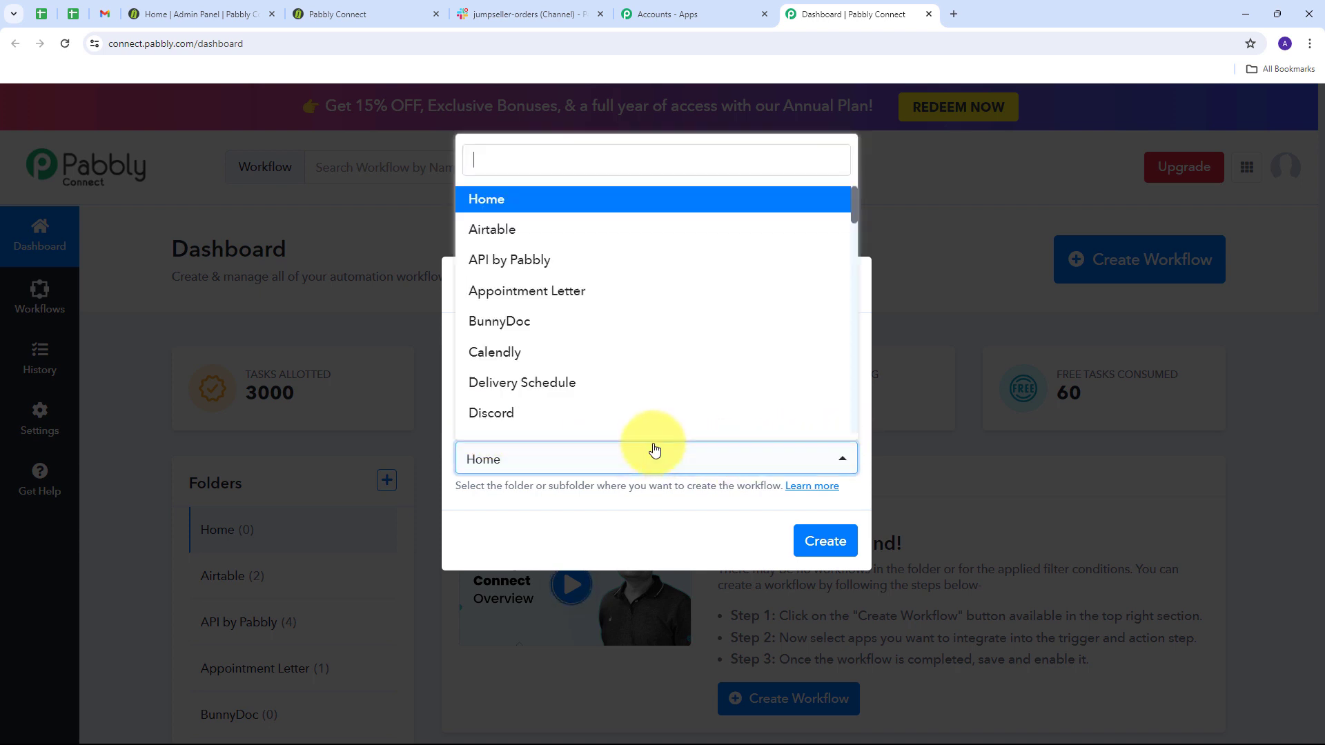
pyautogui.scroll(-10, 598, 274)
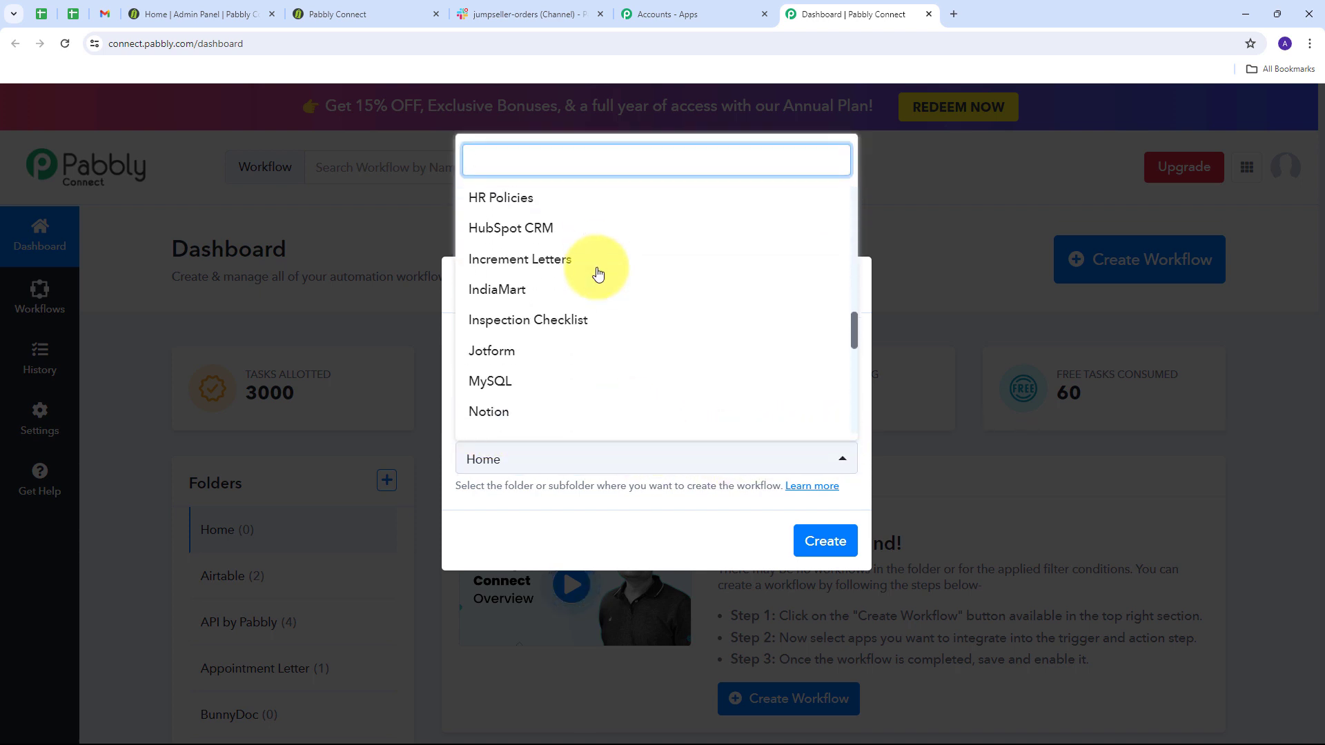
pyautogui.scroll(-5, 597, 274)
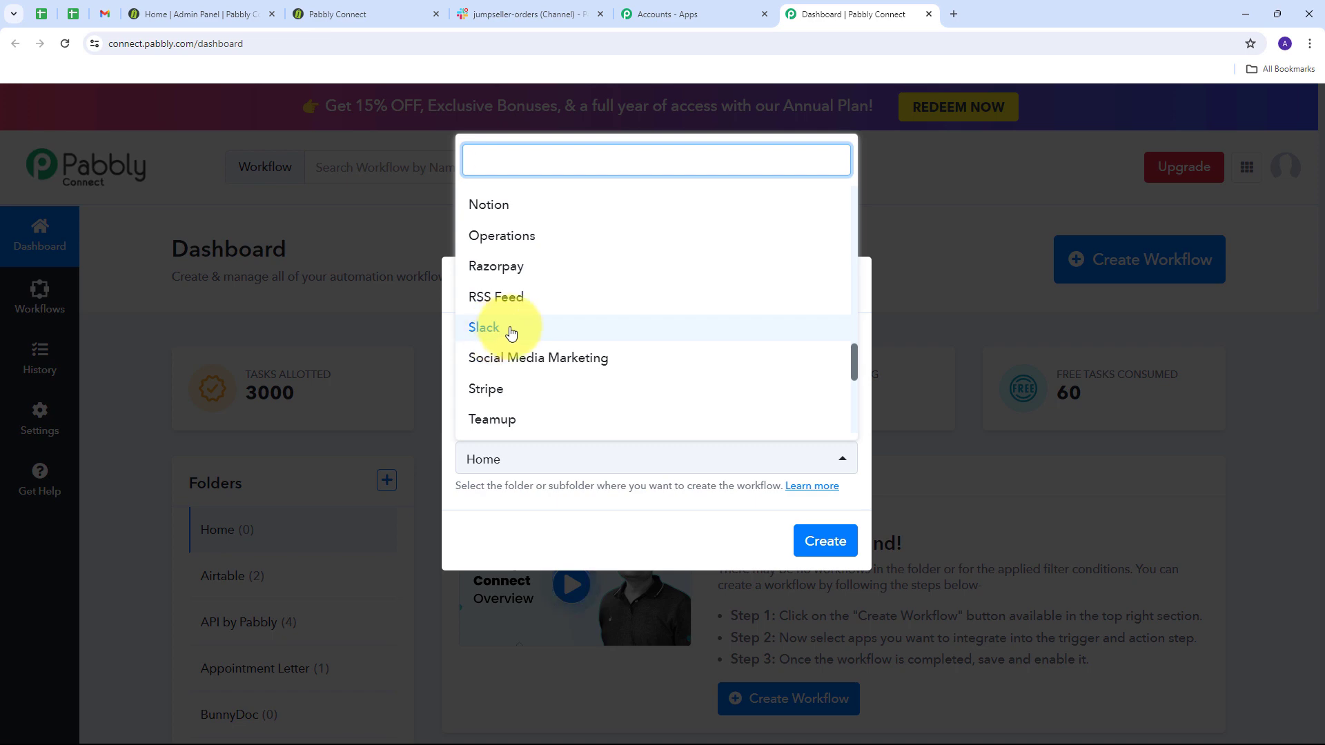
pyautogui.click(491, 329)
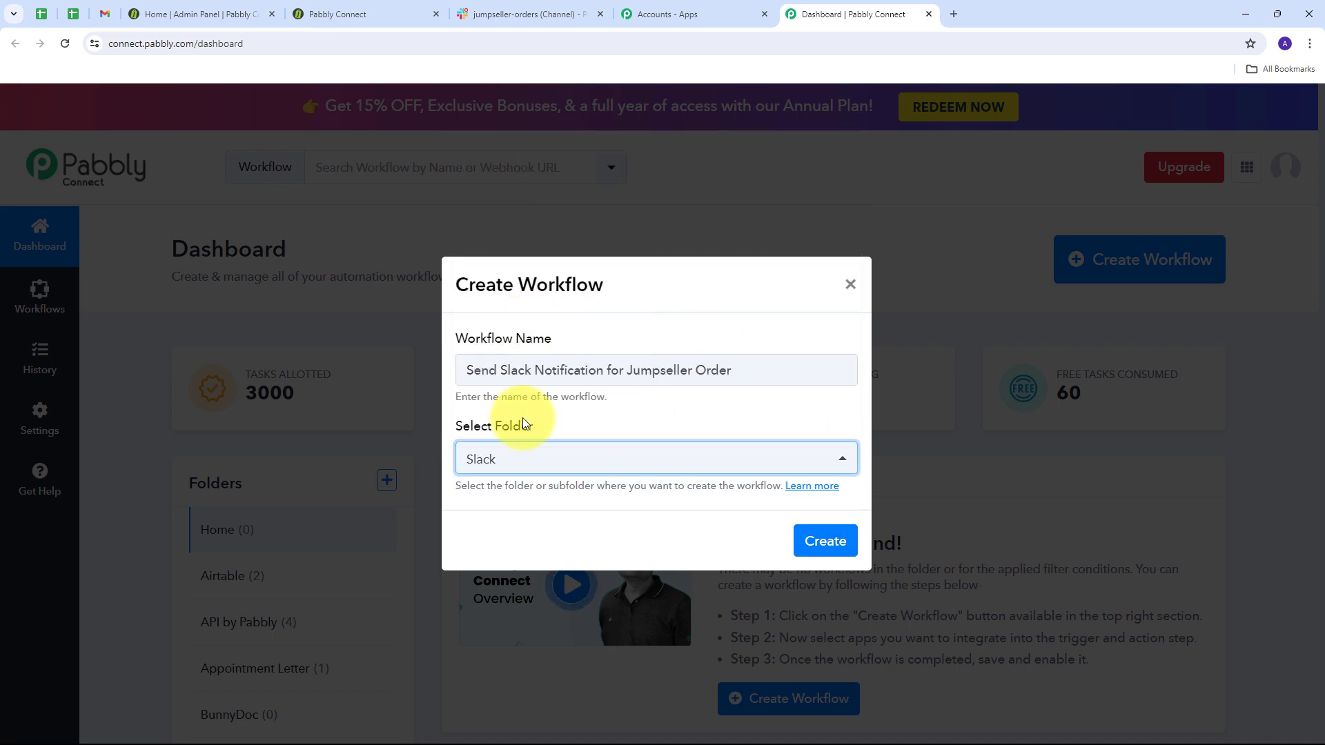
pyautogui.click(825, 542)
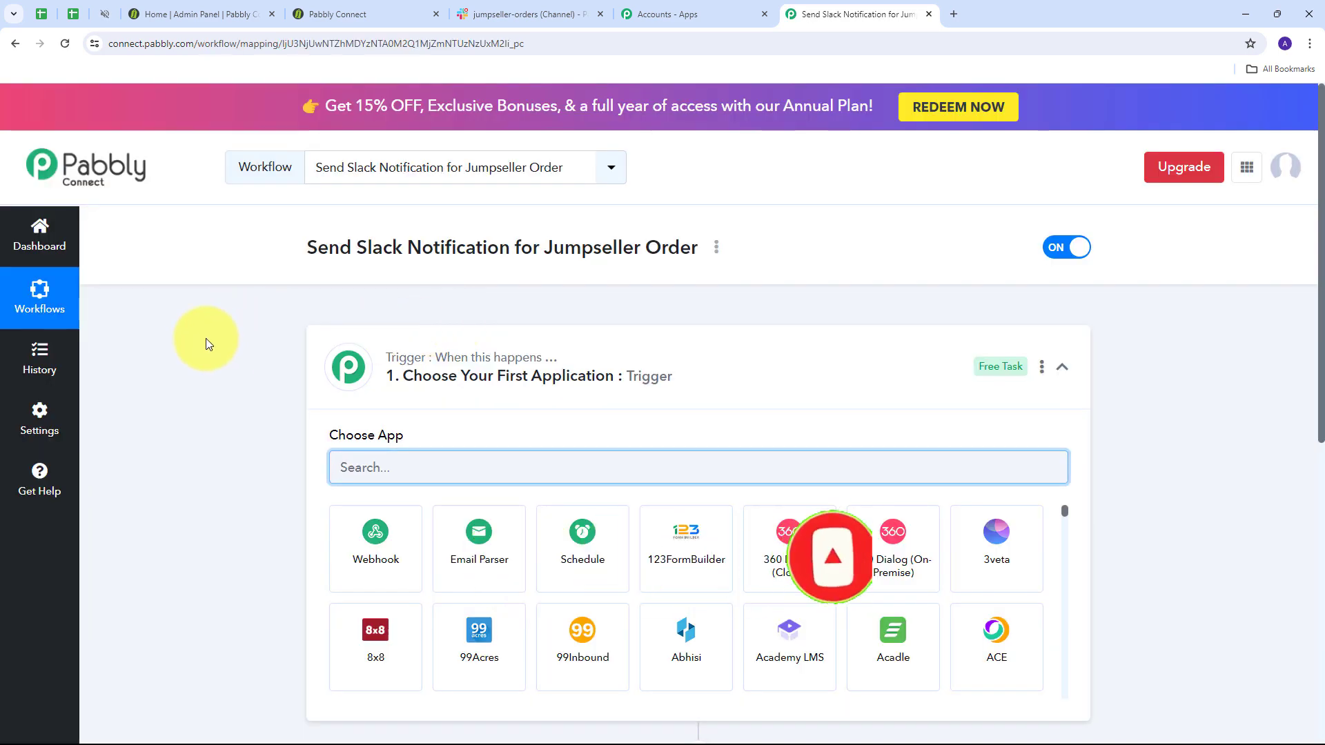
# Set Jumpseller as the workflow's trigger application with Order Pending Payment as the trigger event.
pyautogui.scroll(-1, 206, 338)
pyautogui.scroll(-1, 205, 338)
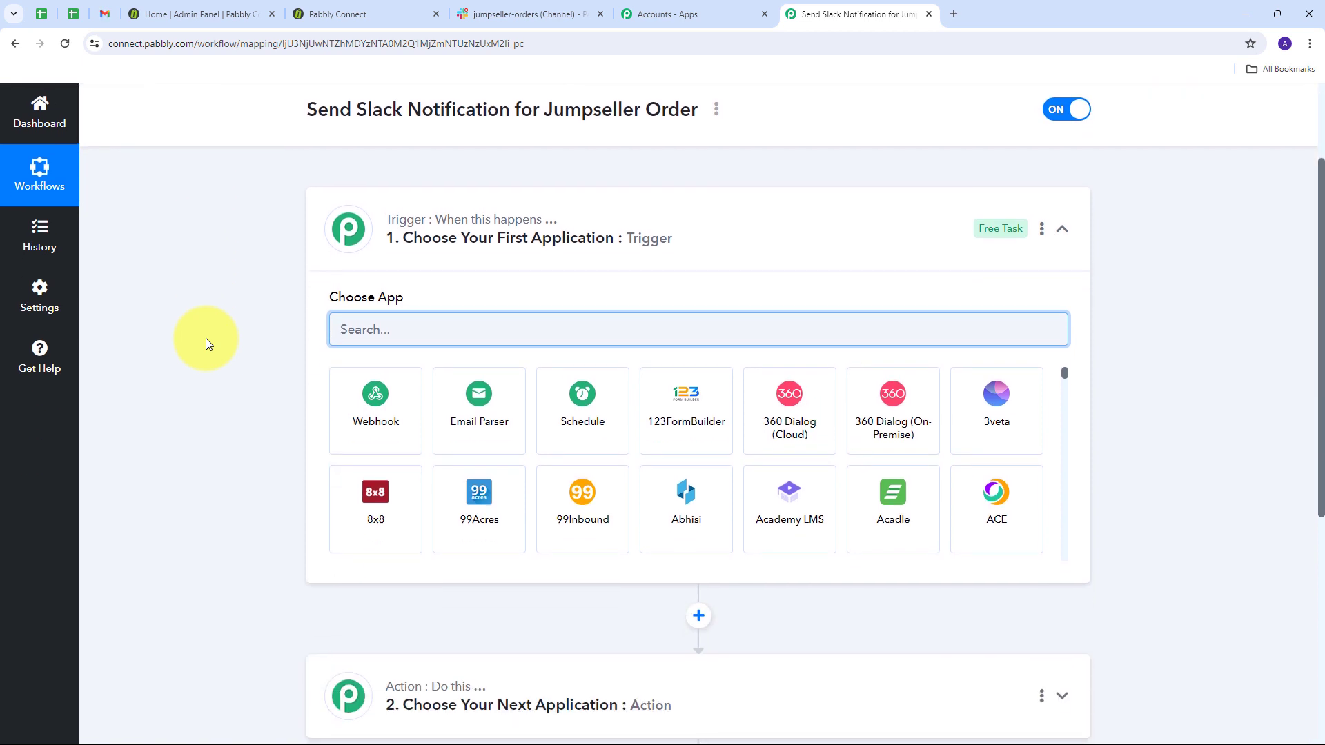
pyautogui.scroll(-1, 206, 344)
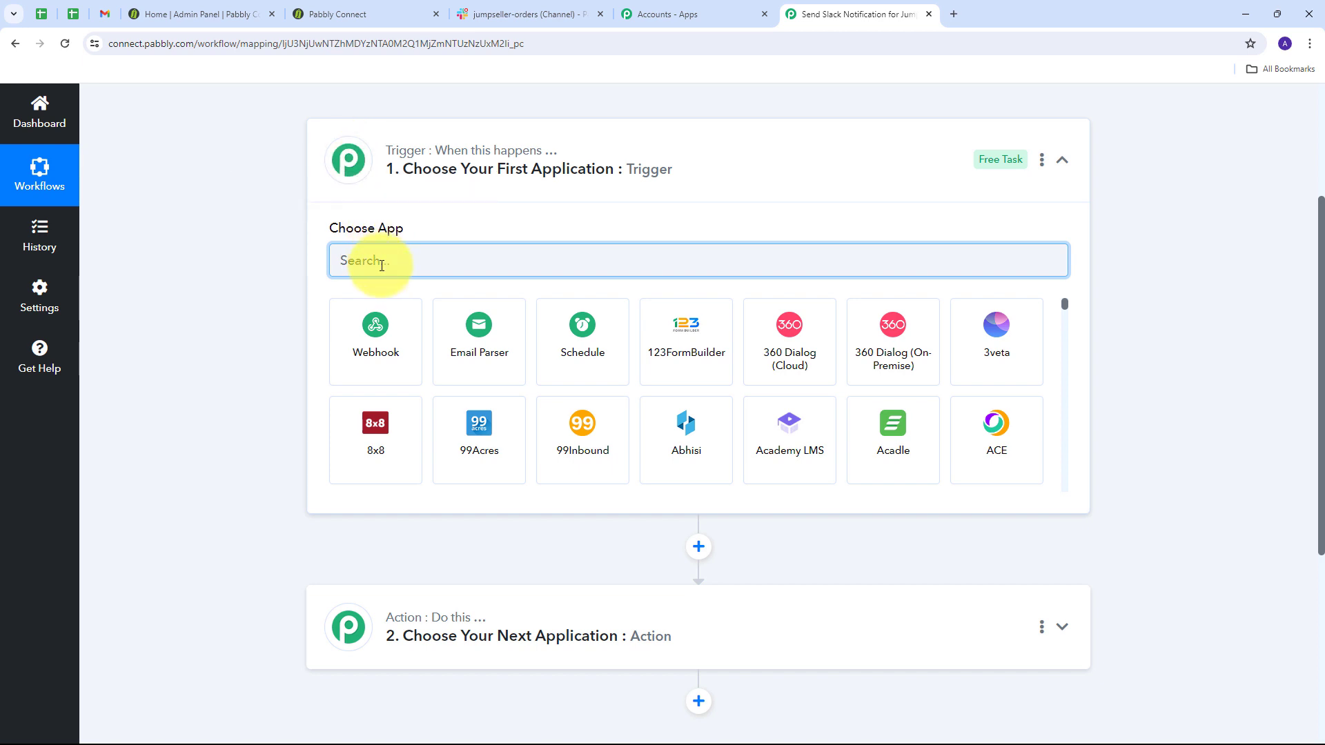
pyautogui.write('Jumpseller')
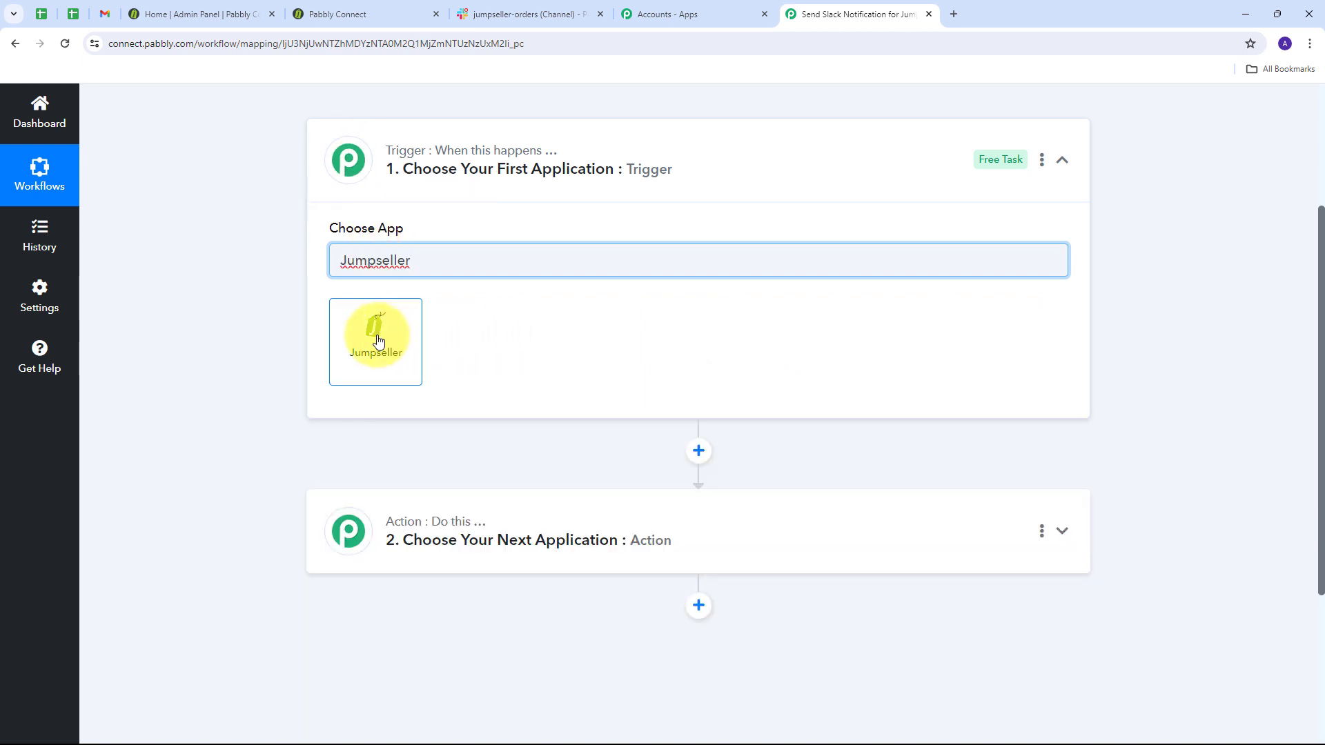
pyautogui.click(377, 340)
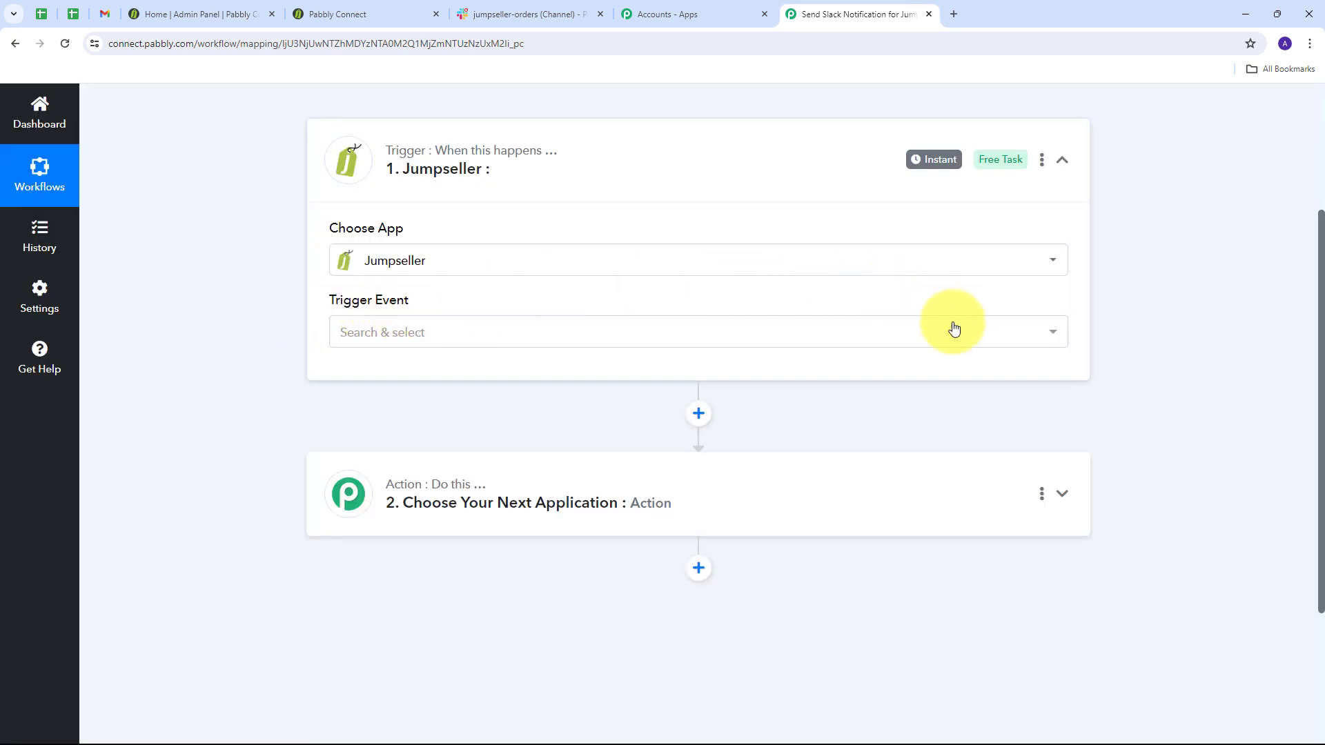
pyautogui.click(799, 330)
pyautogui.scroll(-3, 507, 445)
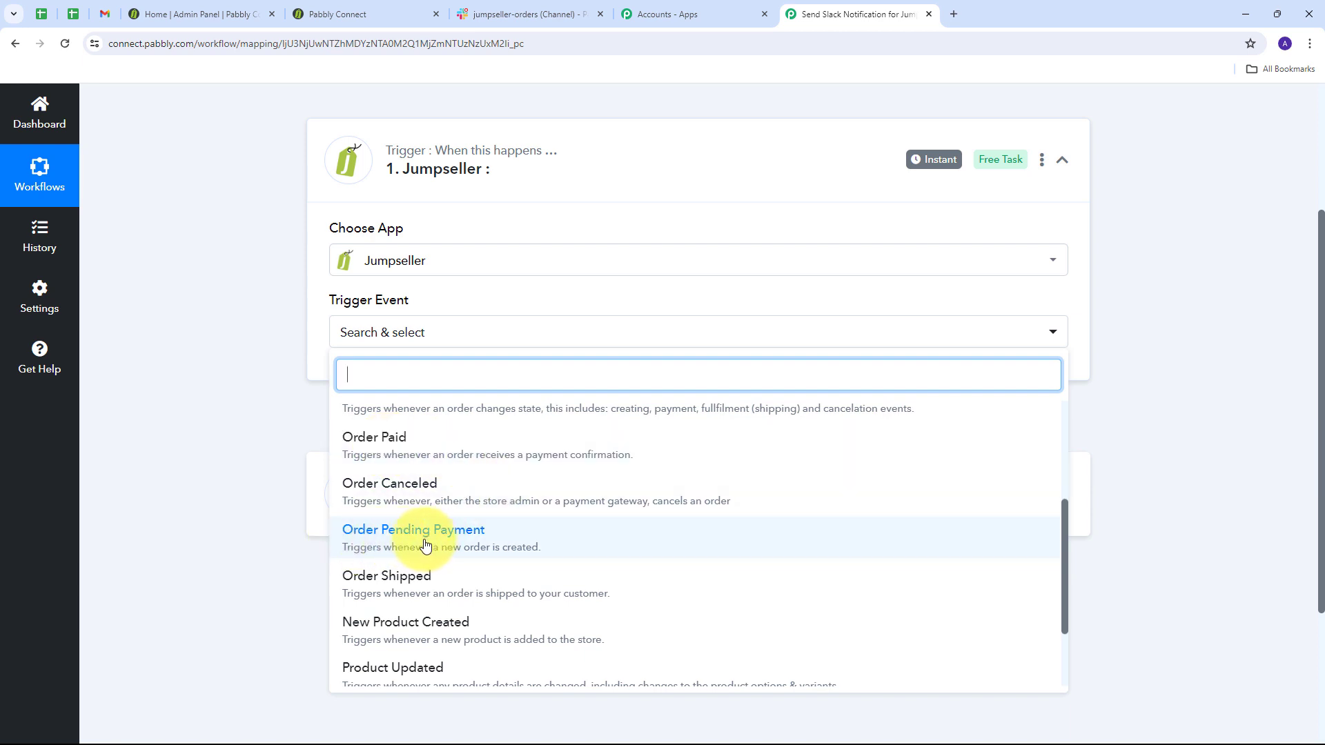
pyautogui.click(403, 546)
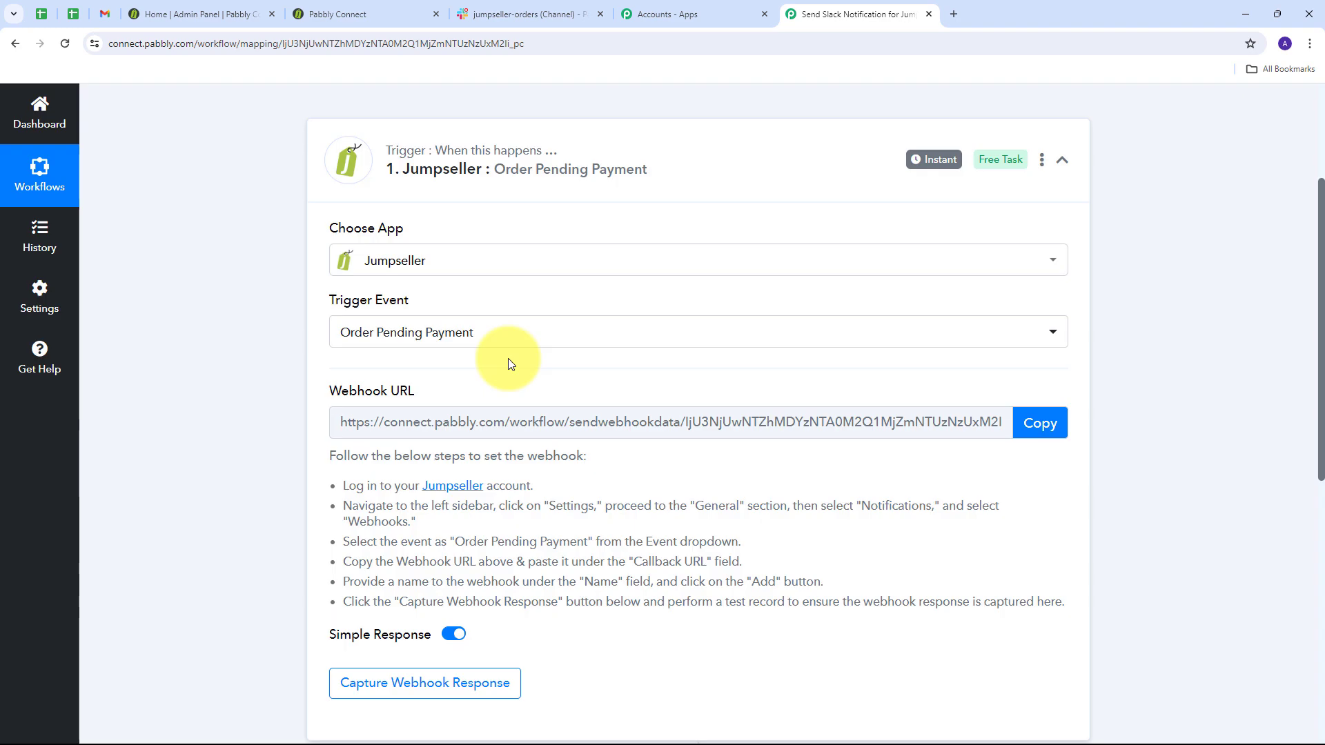
# Review the webhook setup instructions and copy the Jumpseller trigger's webhook URL.
pyautogui.scroll(1, 373, 152)
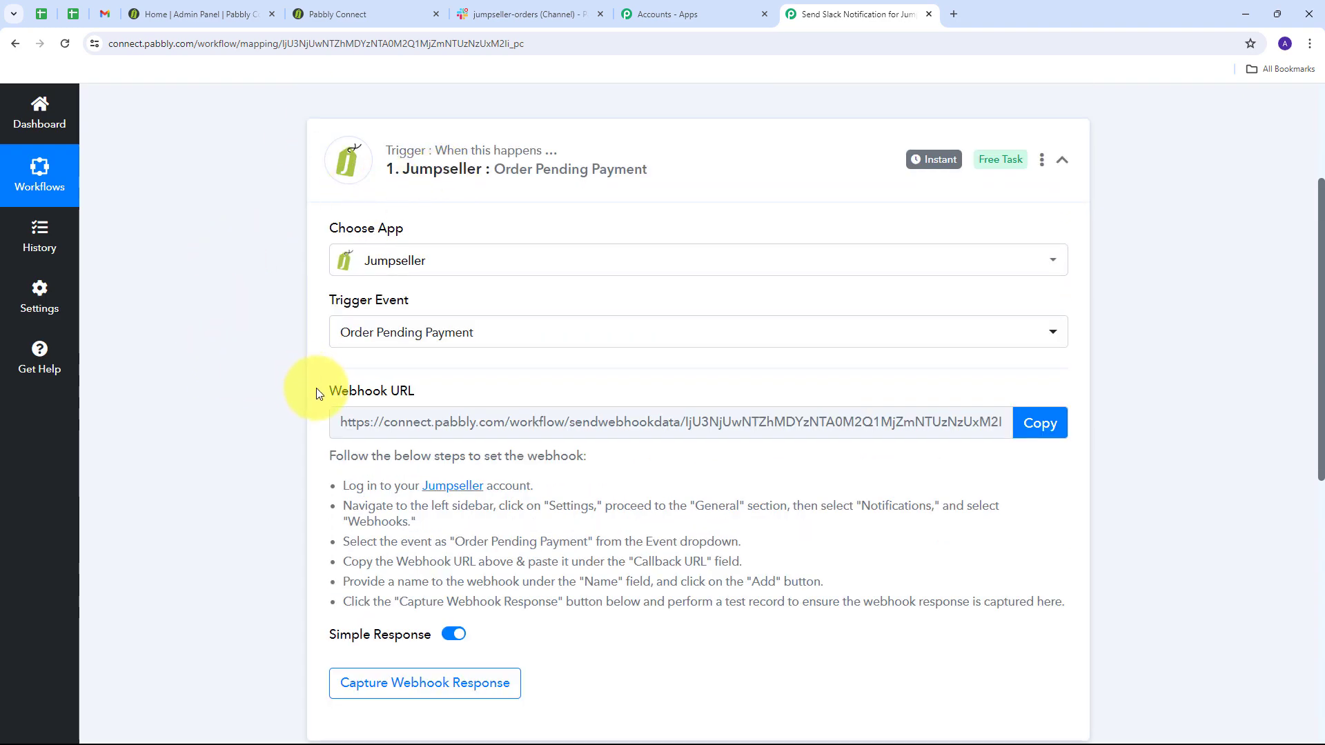
pyautogui.moveTo(316, 388); pyautogui.dragTo(418, 392)
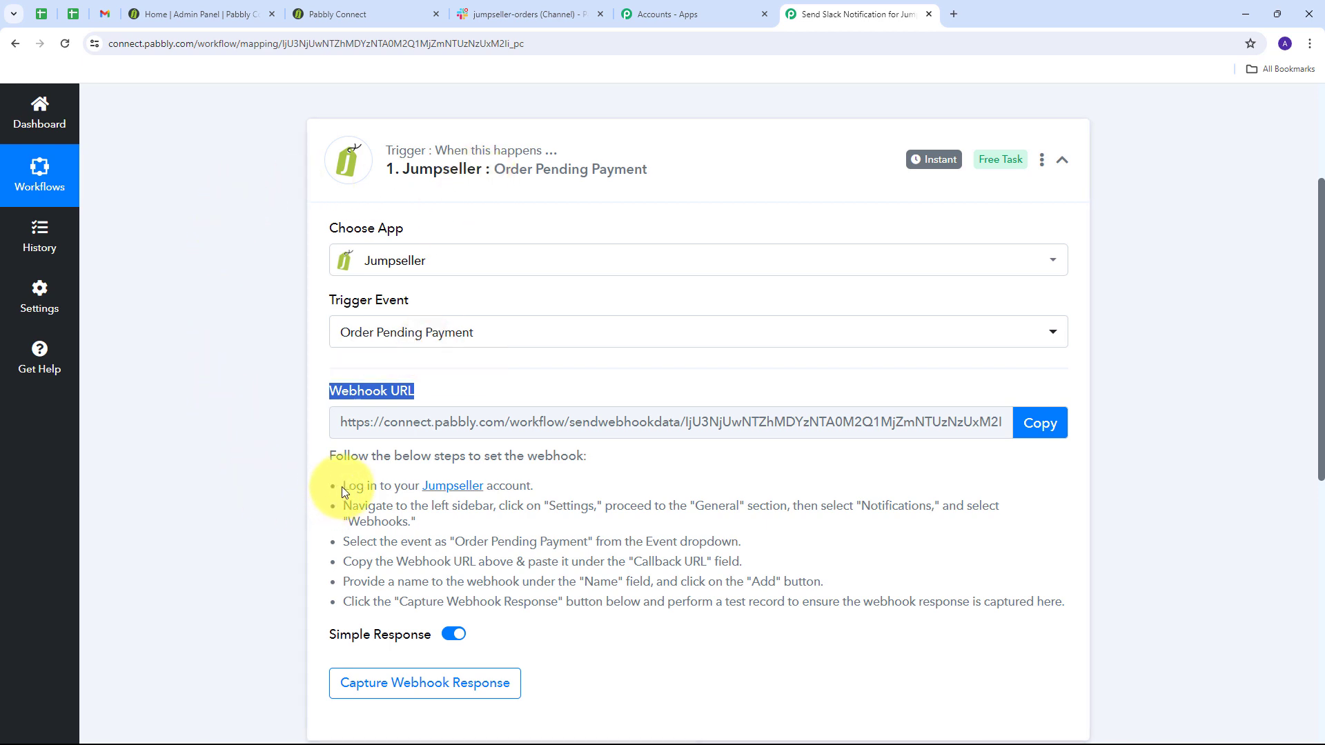
pyautogui.moveTo(342, 486); pyautogui.dragTo(1052, 626)
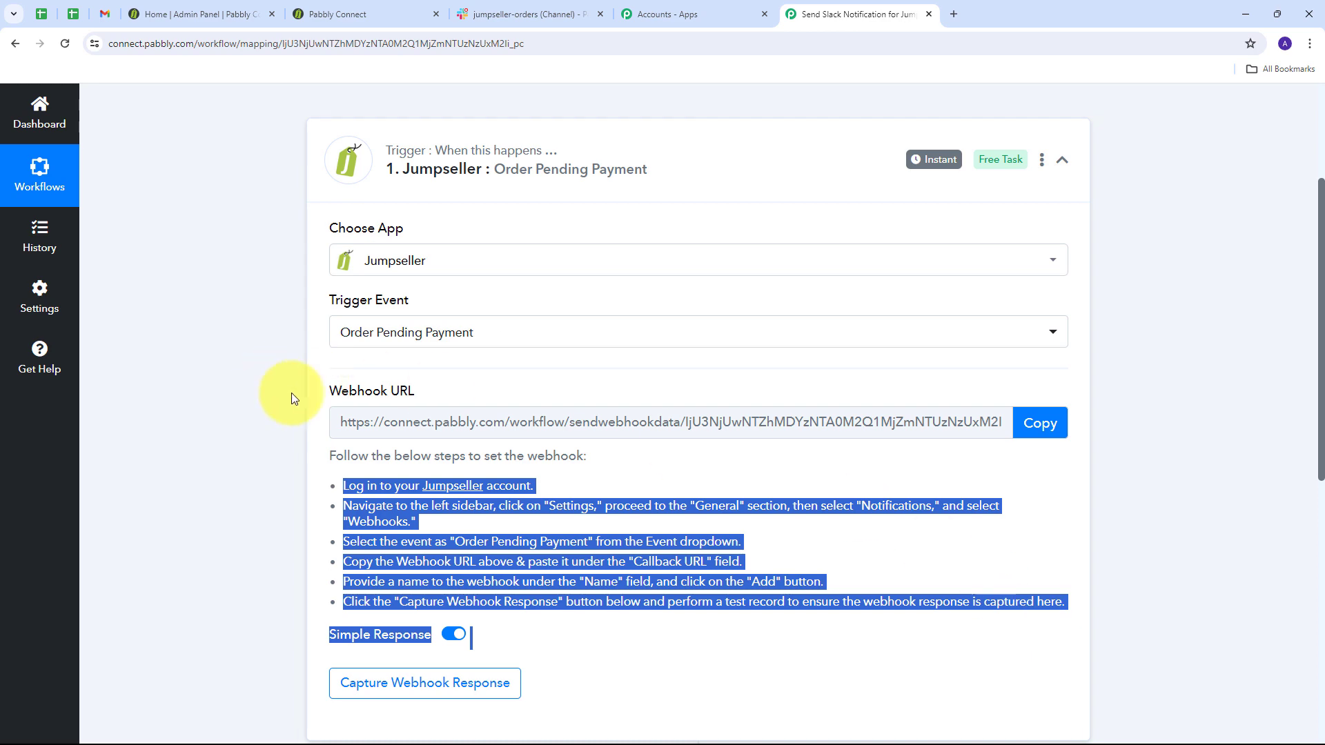
pyautogui.click(1050, 437)
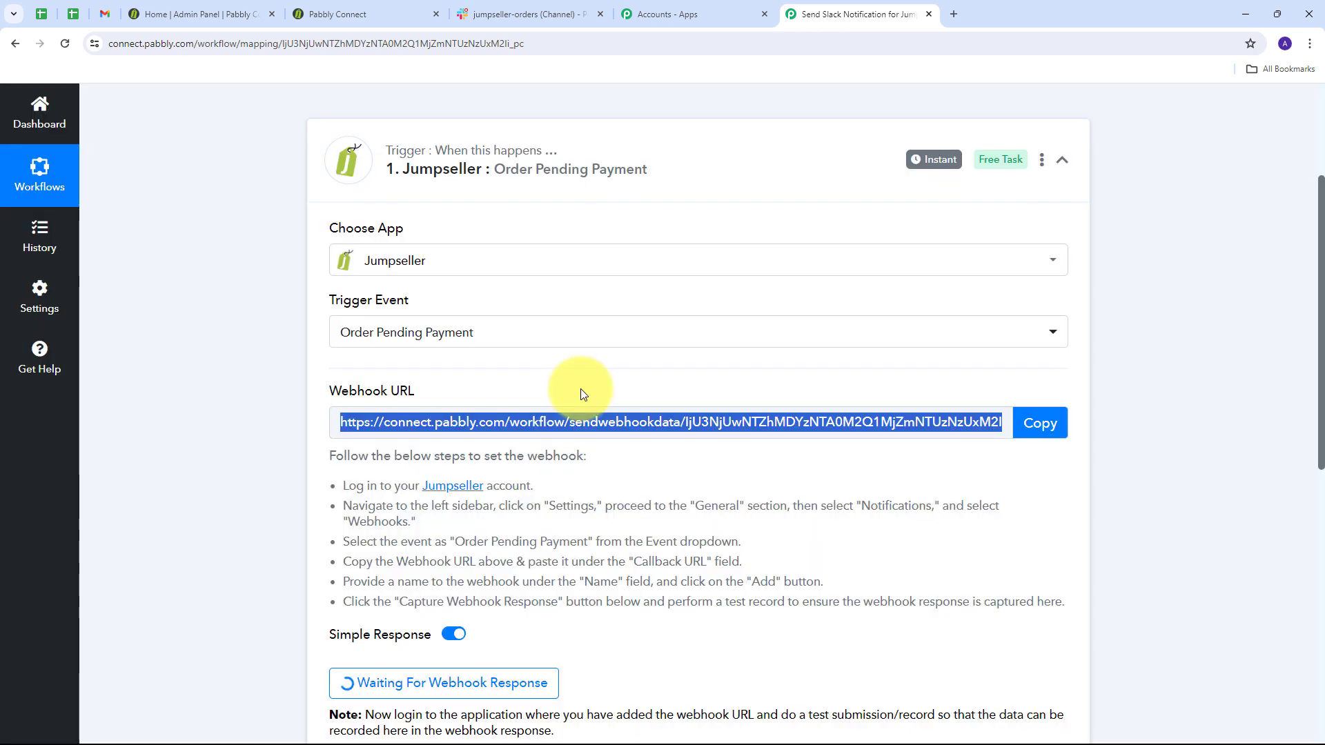
# Switch to the Jumpseller admin panel and open the Notifications page of the general settings.
pyautogui.click(199, 14)
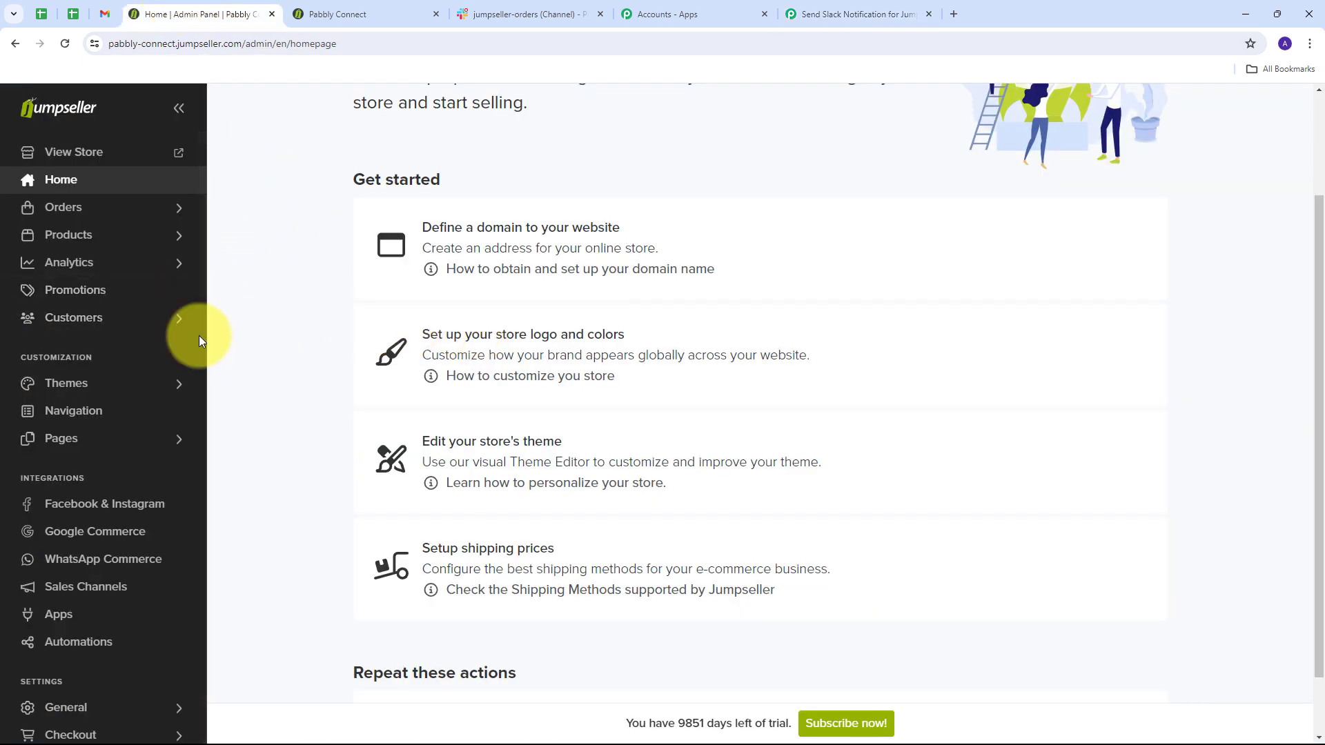
pyautogui.scroll(-3, 165, 387)
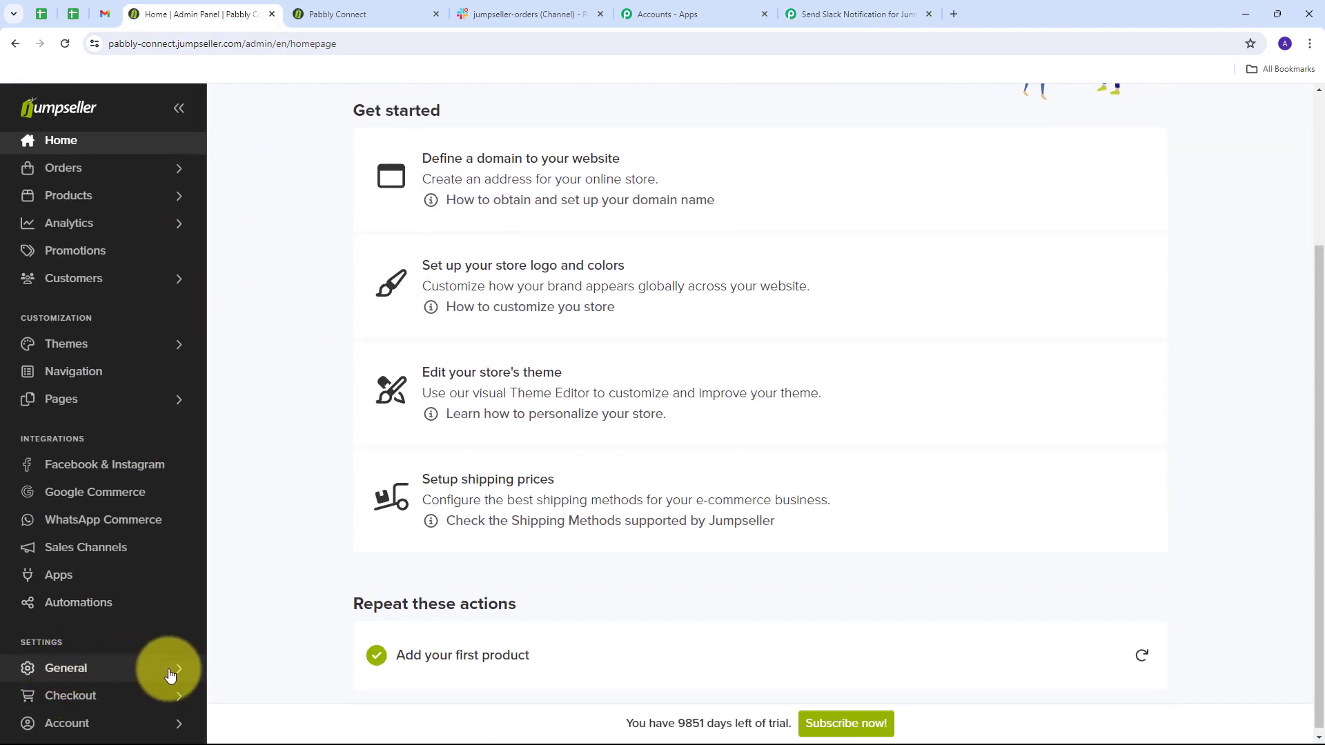
pyautogui.click(172, 668)
pyautogui.scroll(-3, 133, 535)
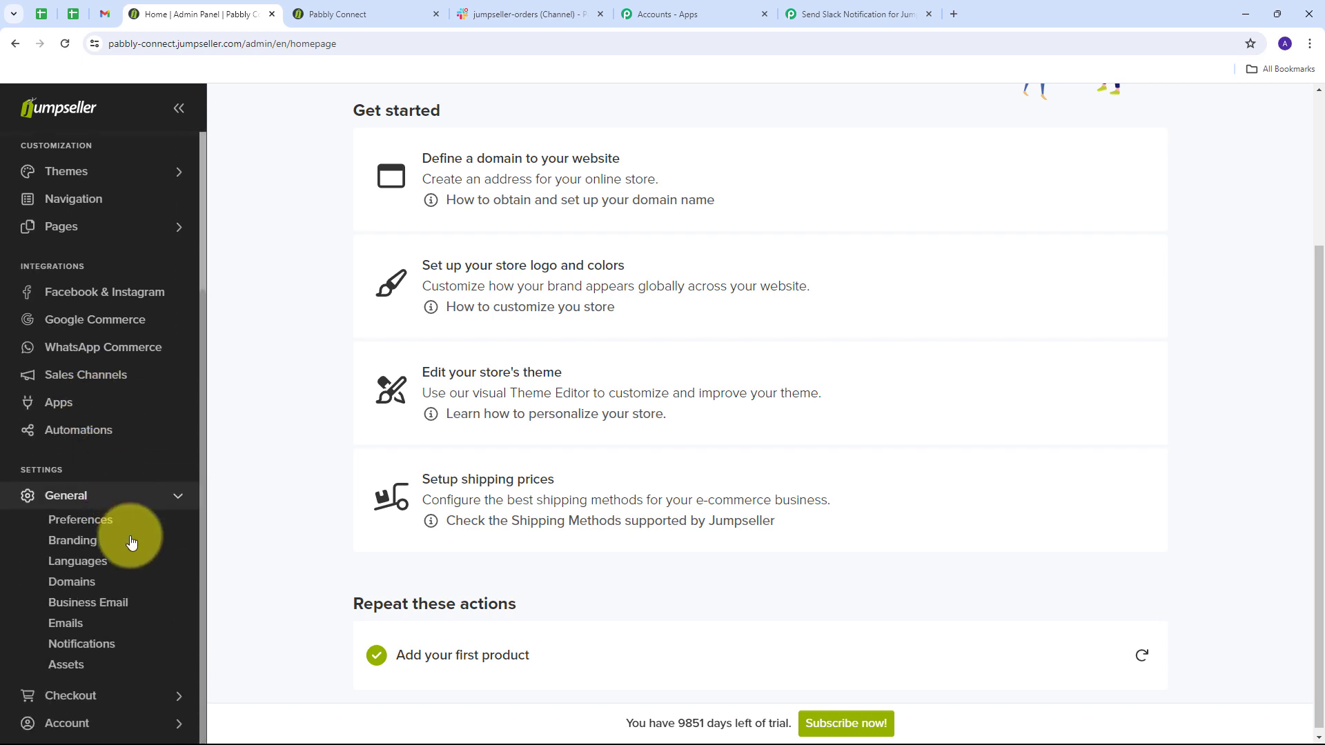
pyautogui.click(93, 654)
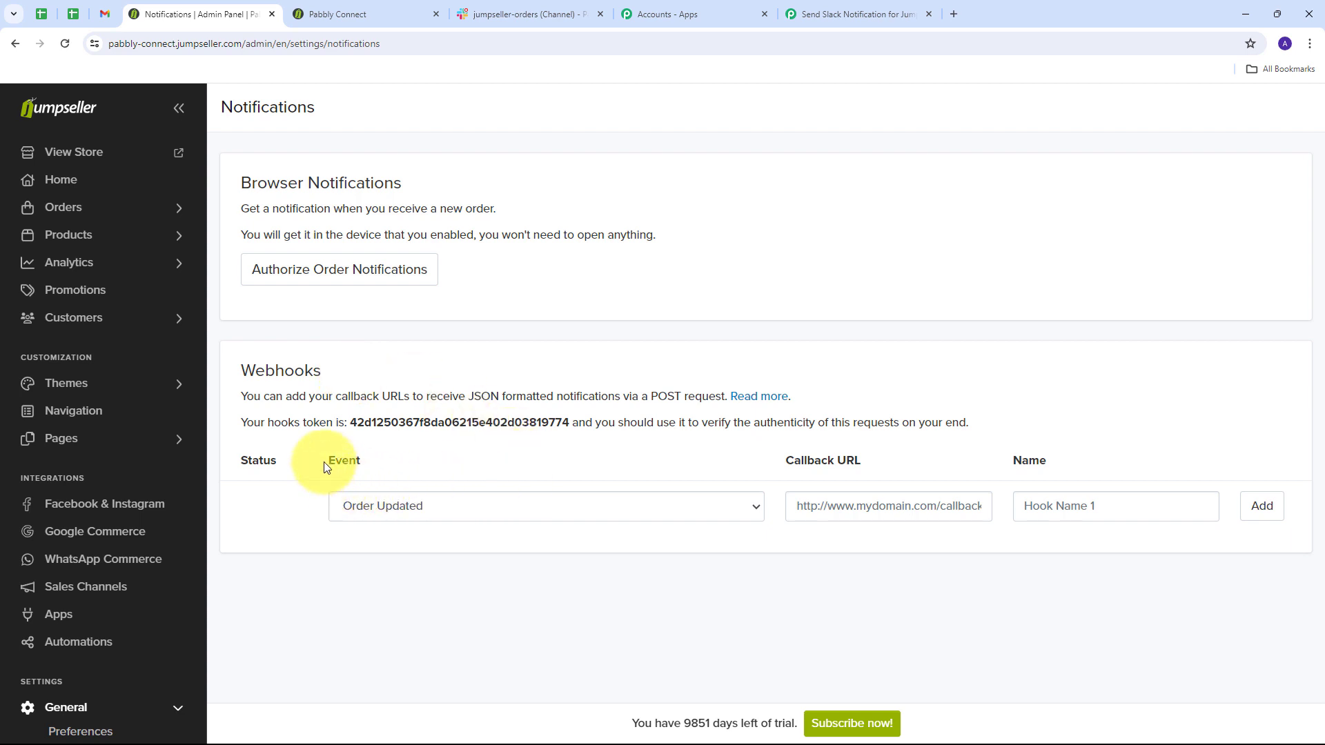
# Add a webhook named "Testing" for the Order Pending Payment event, using the copied webhook URL as the callback URL.
pyautogui.click(732, 512)
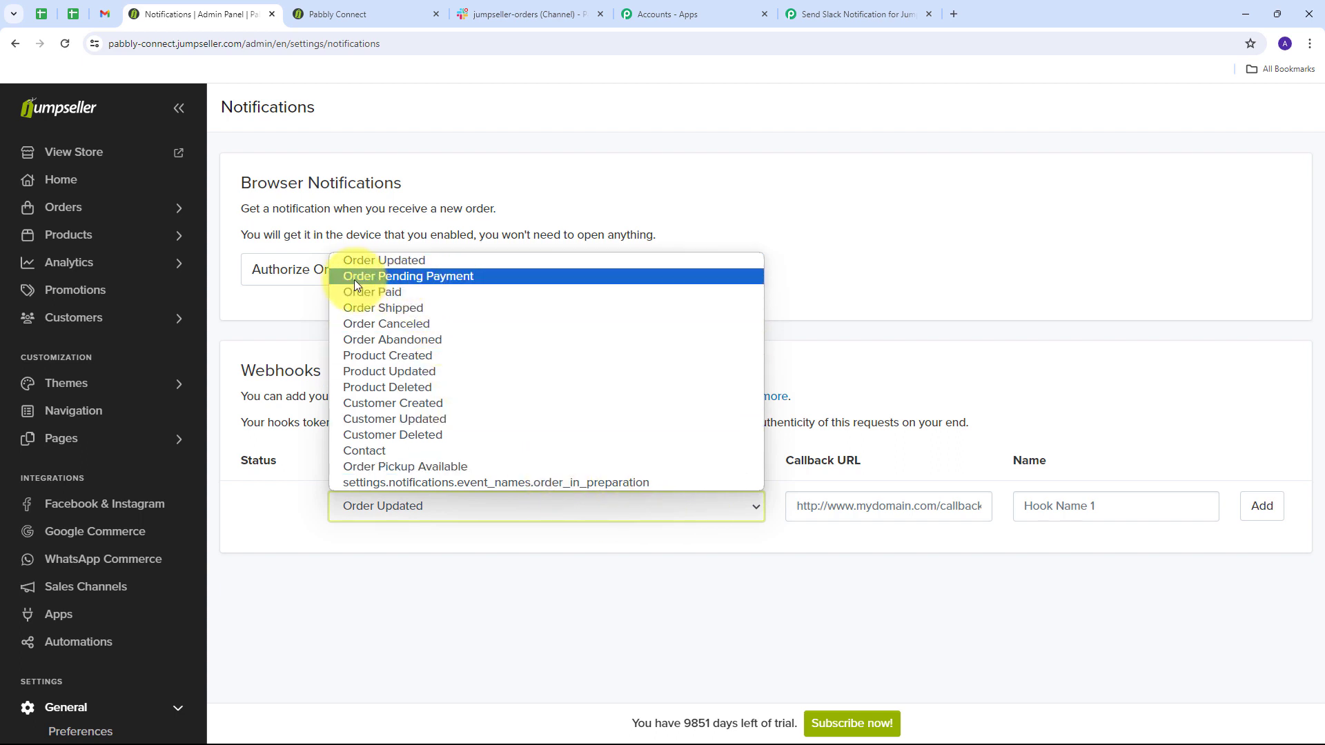
pyautogui.click(443, 277)
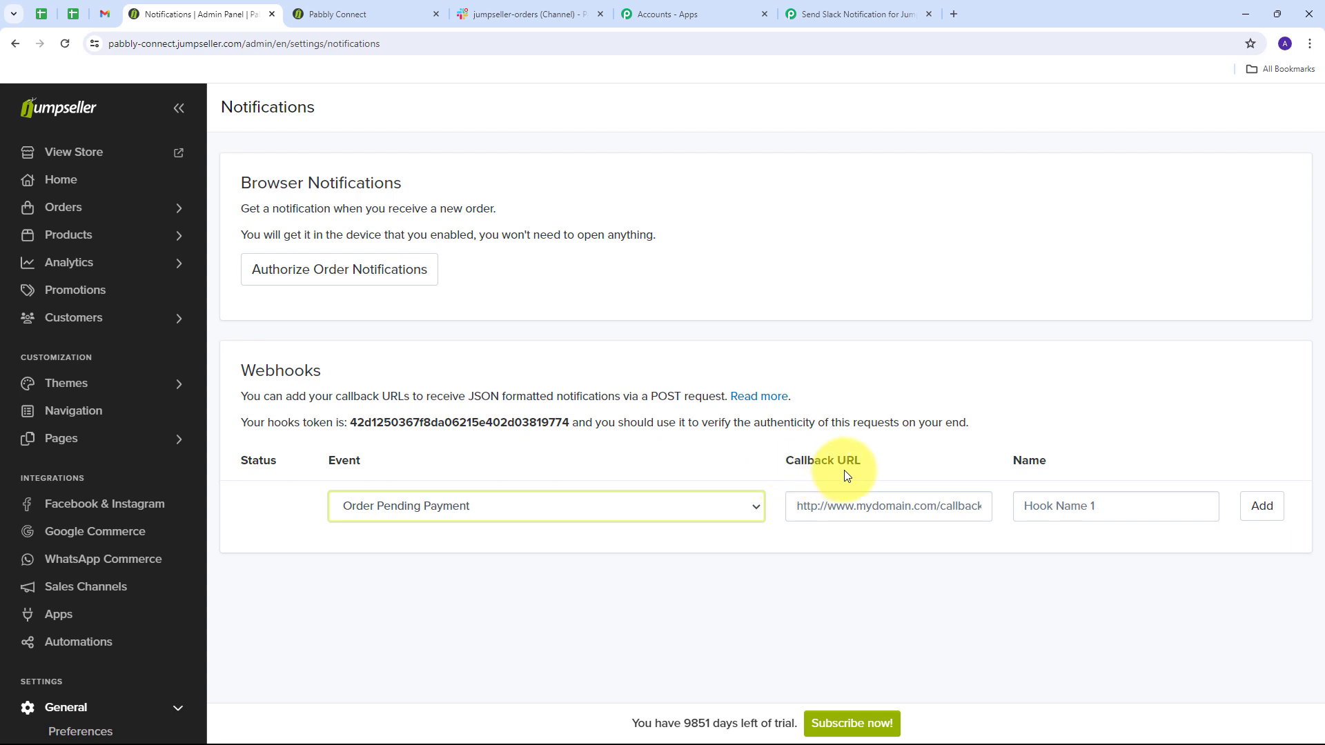
pyautogui.click(858, 513)
pyautogui.hotkey('ctrl', 'v')
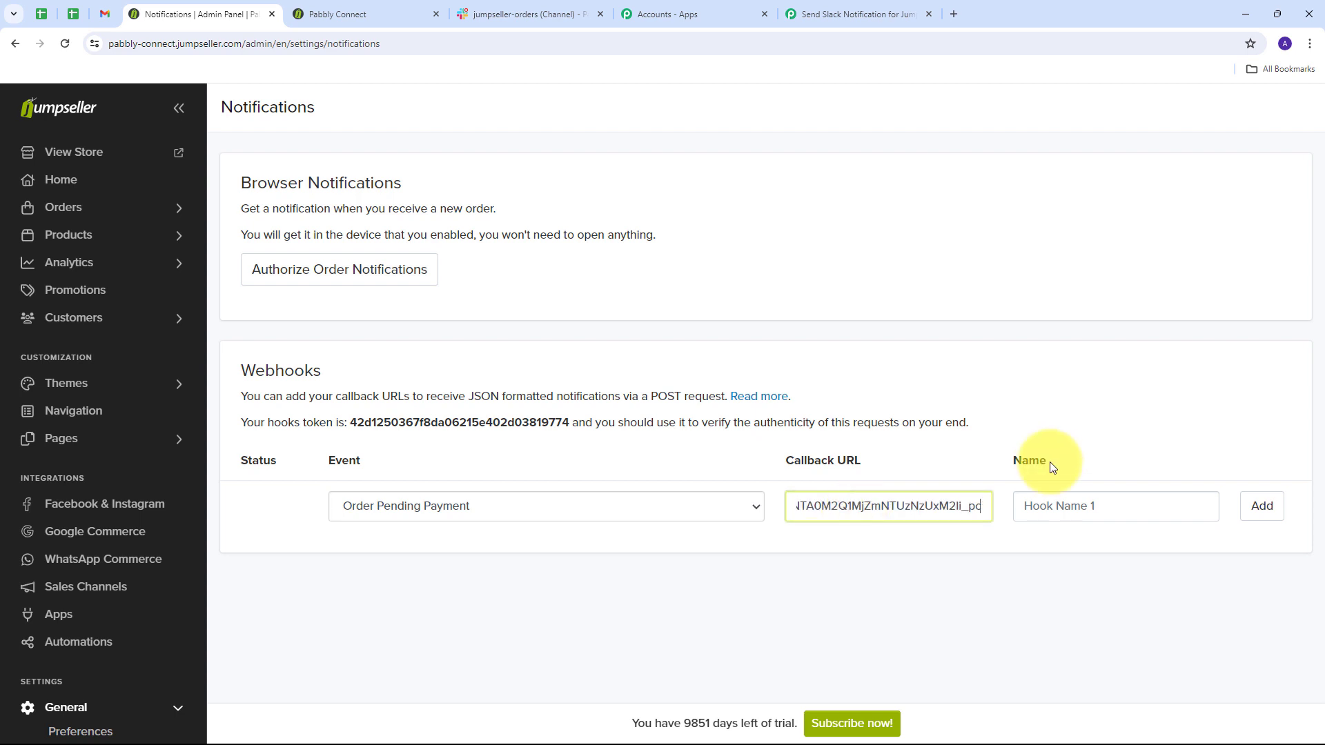
pyautogui.click(1019, 508)
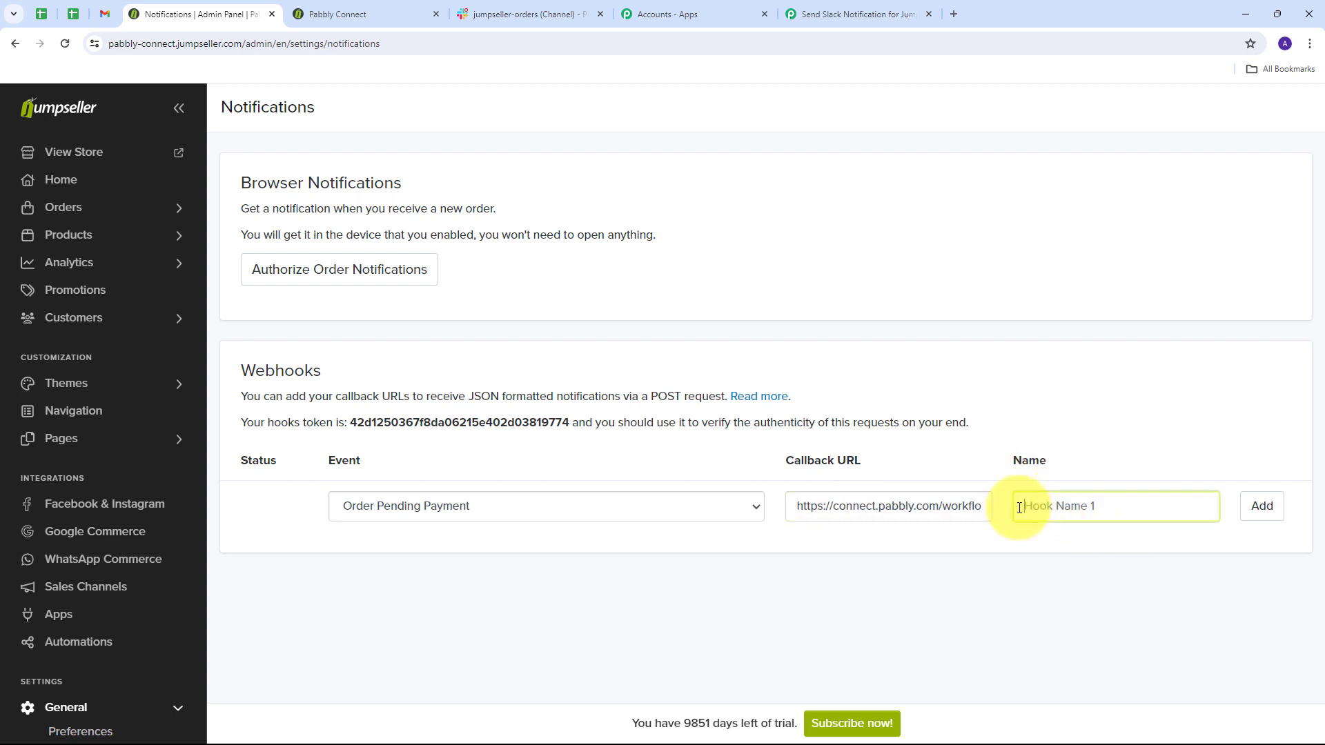
pyautogui.write('Testing')
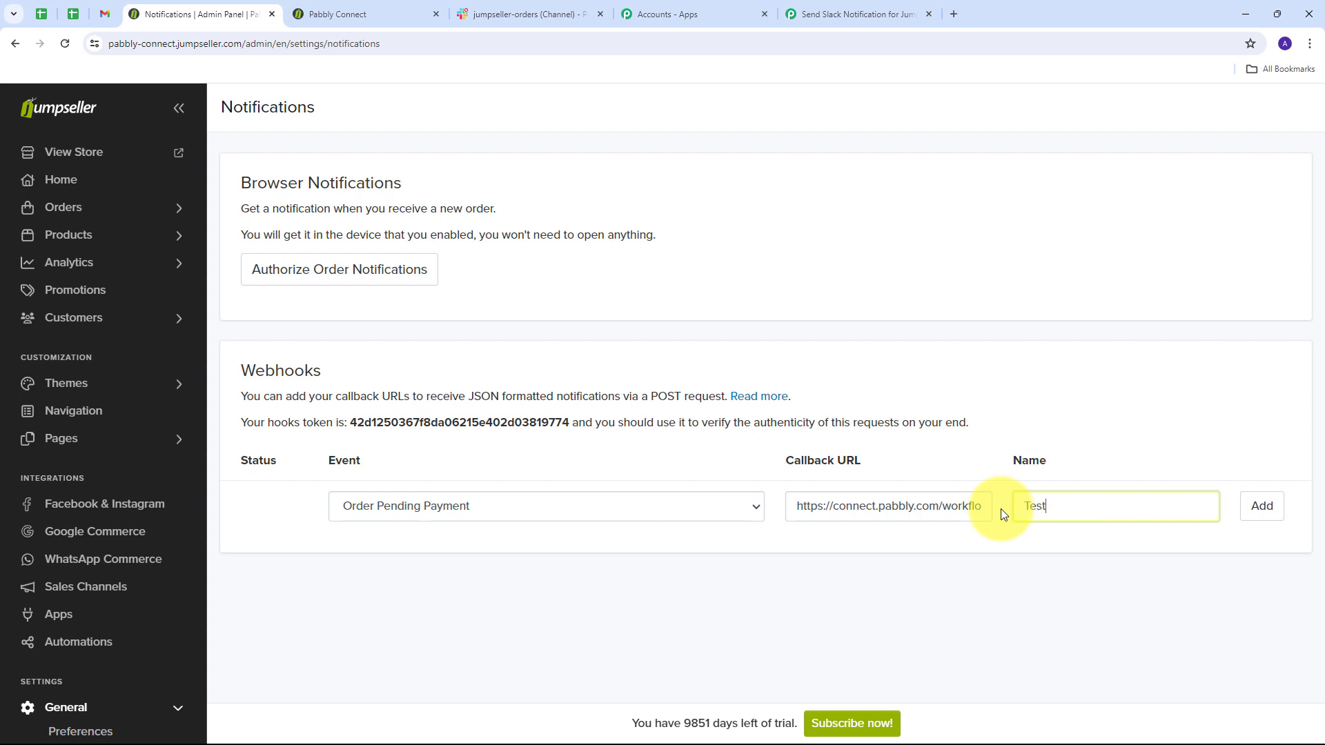
pyautogui.click(1267, 507)
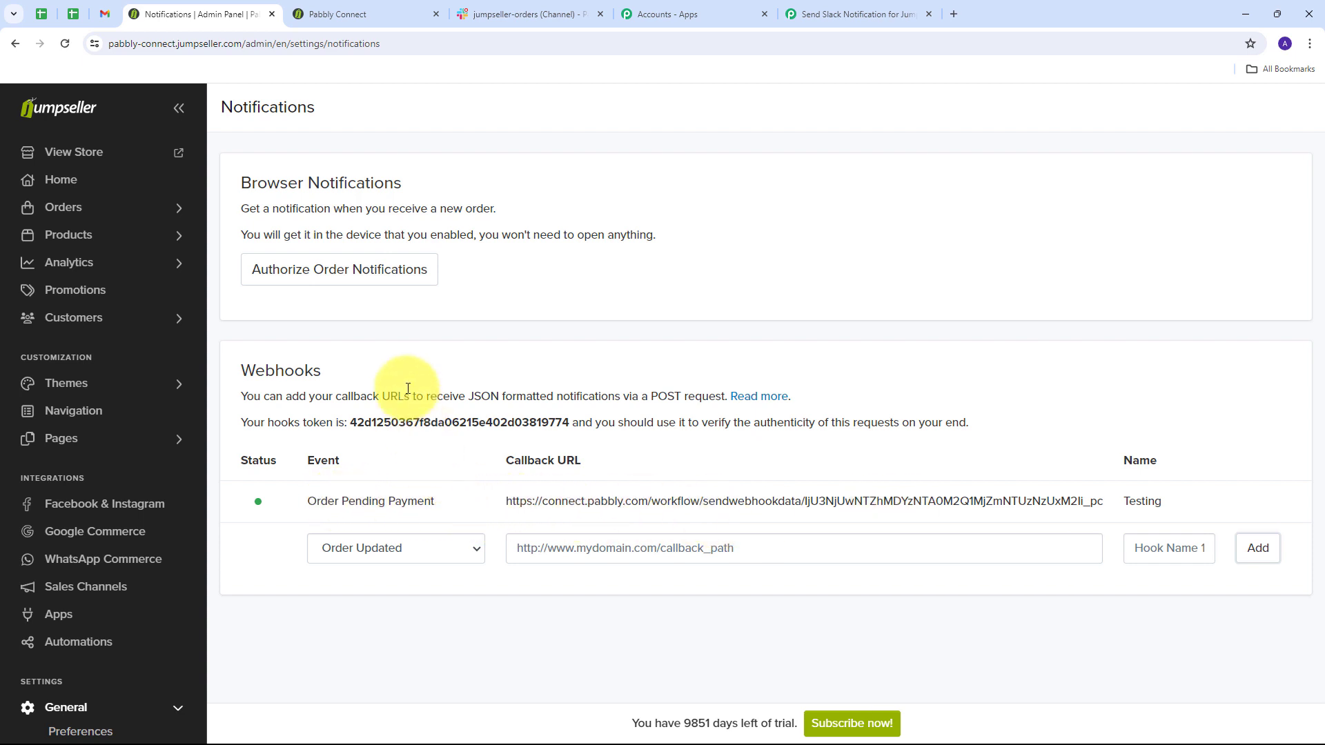
# Switch back to the Pabbly Connect workflow and start recapturing the Jumpseller trigger's webhook response.
pyautogui.click(801, 13)
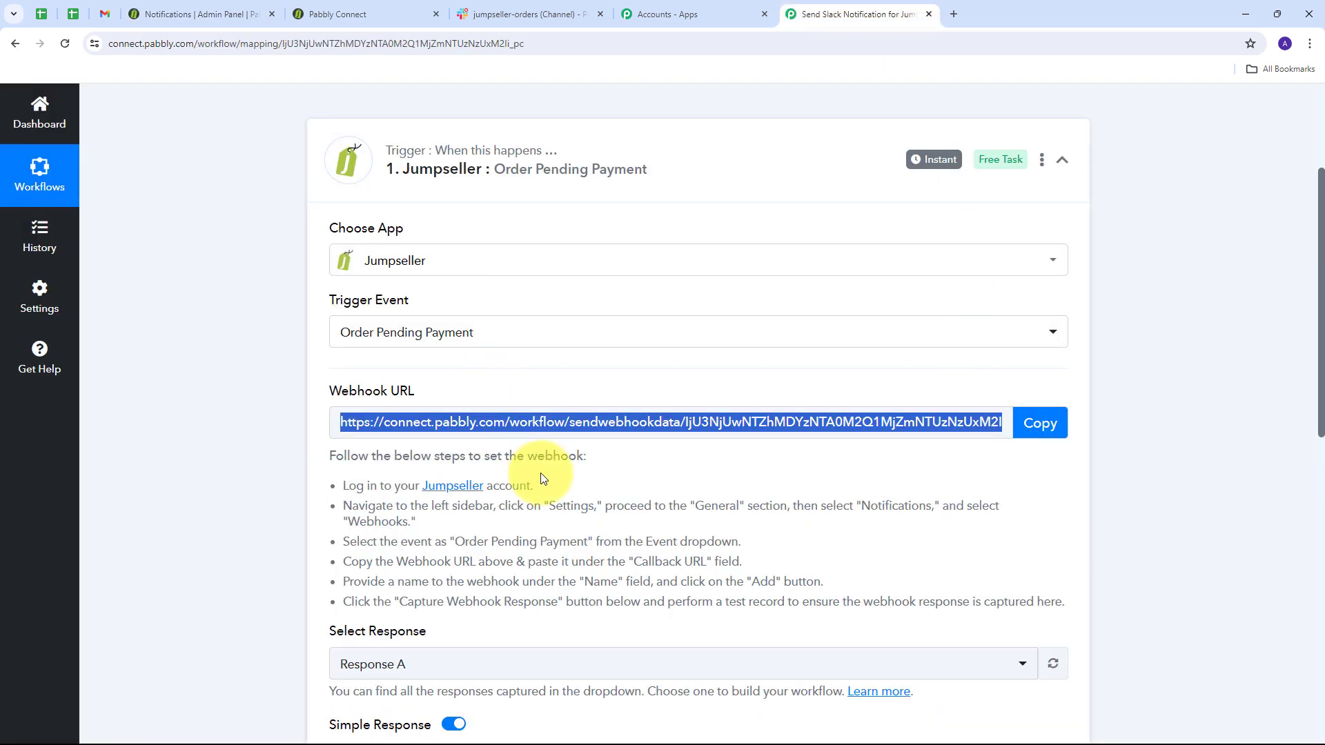
pyautogui.scroll(-2, 552, 441)
pyautogui.scroll(-2, 572, 412)
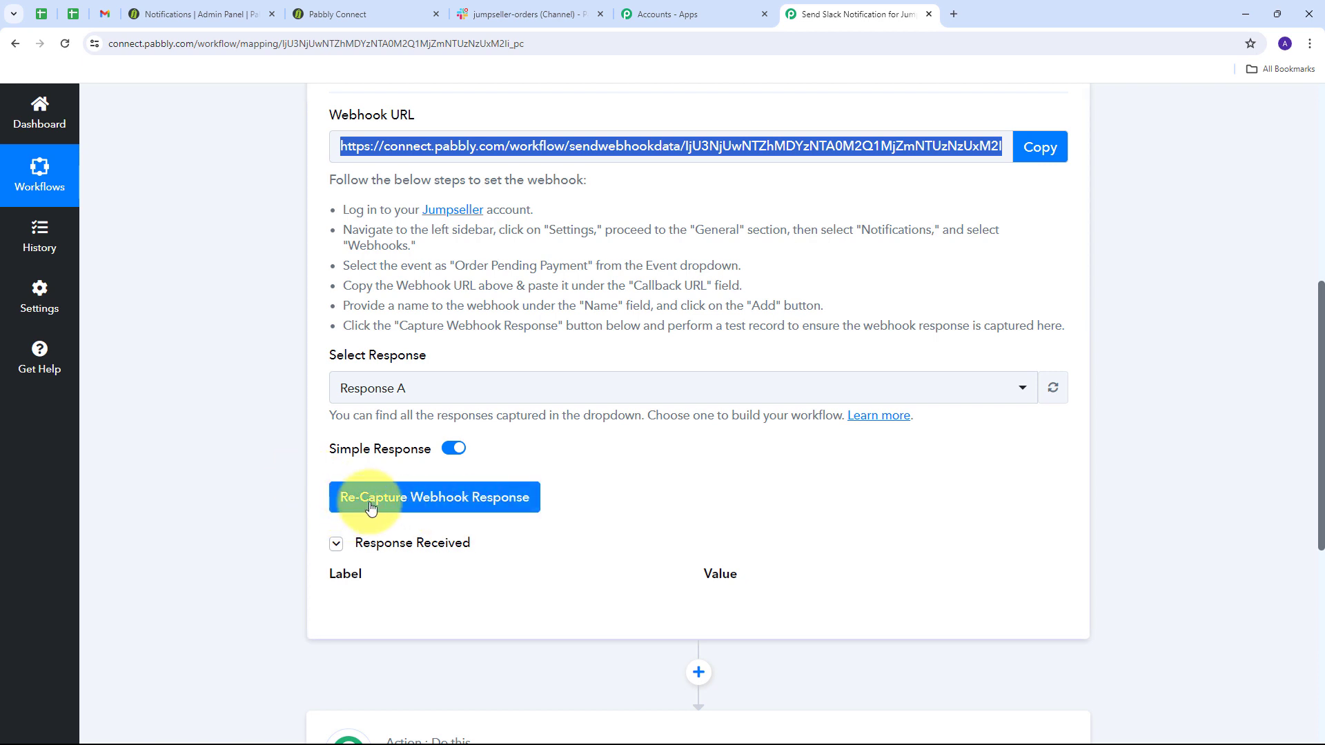
pyautogui.click(397, 498)
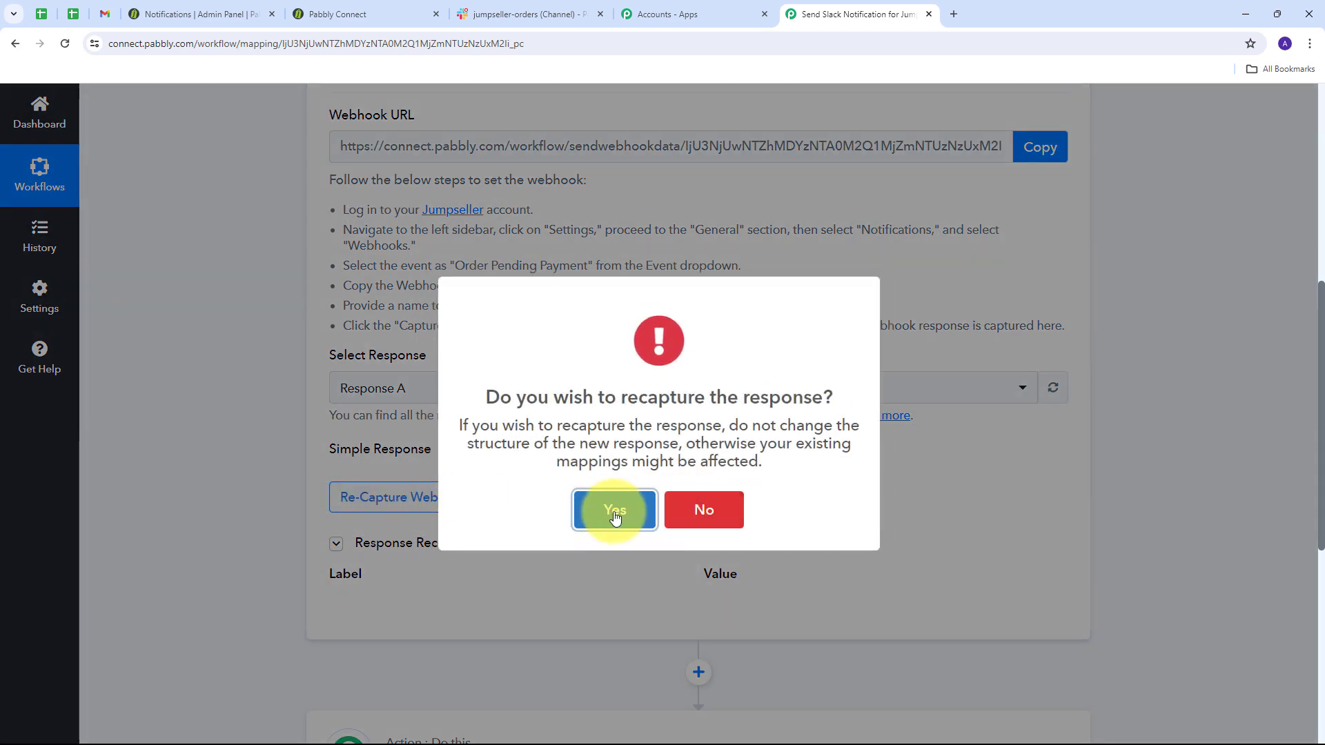
pyautogui.click(613, 514)
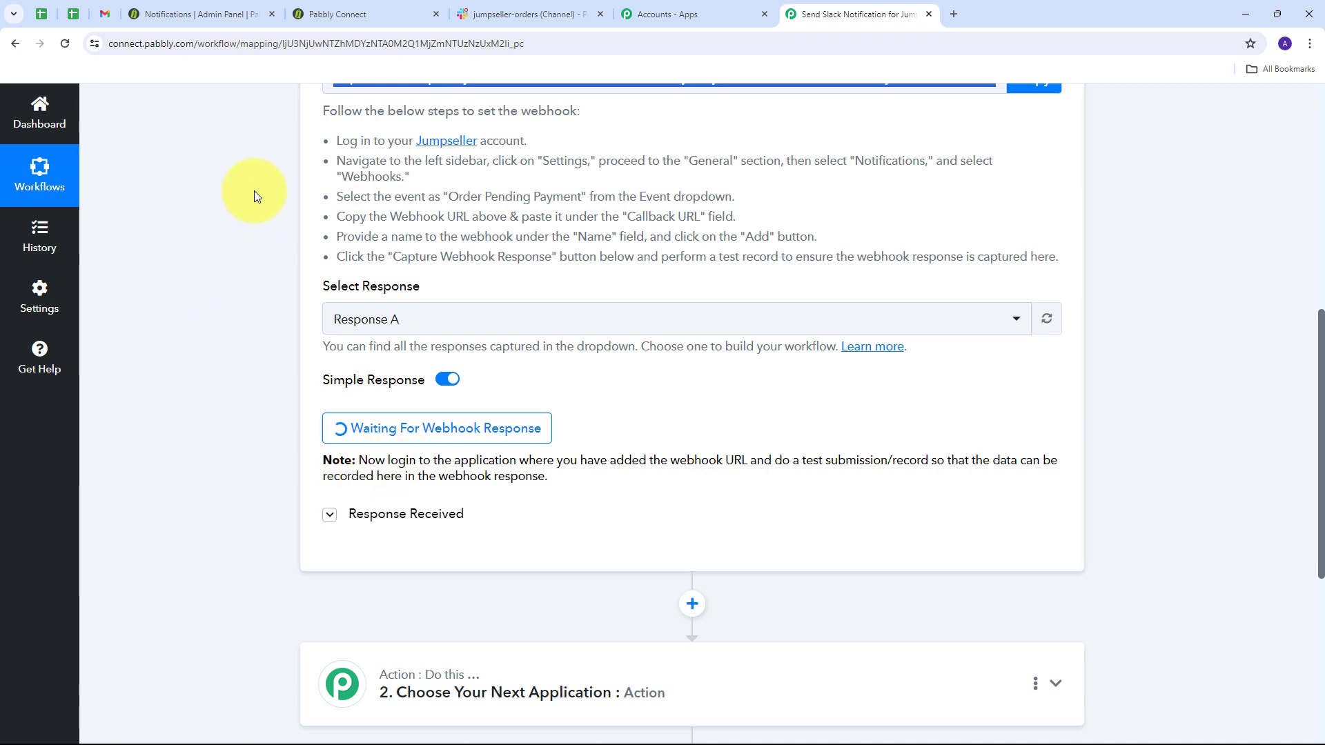
# Switch to the Jumpseller storefront, add one Chair from New Arrivals to the cart, and proceed to checkout.
pyautogui.click(341, 12)
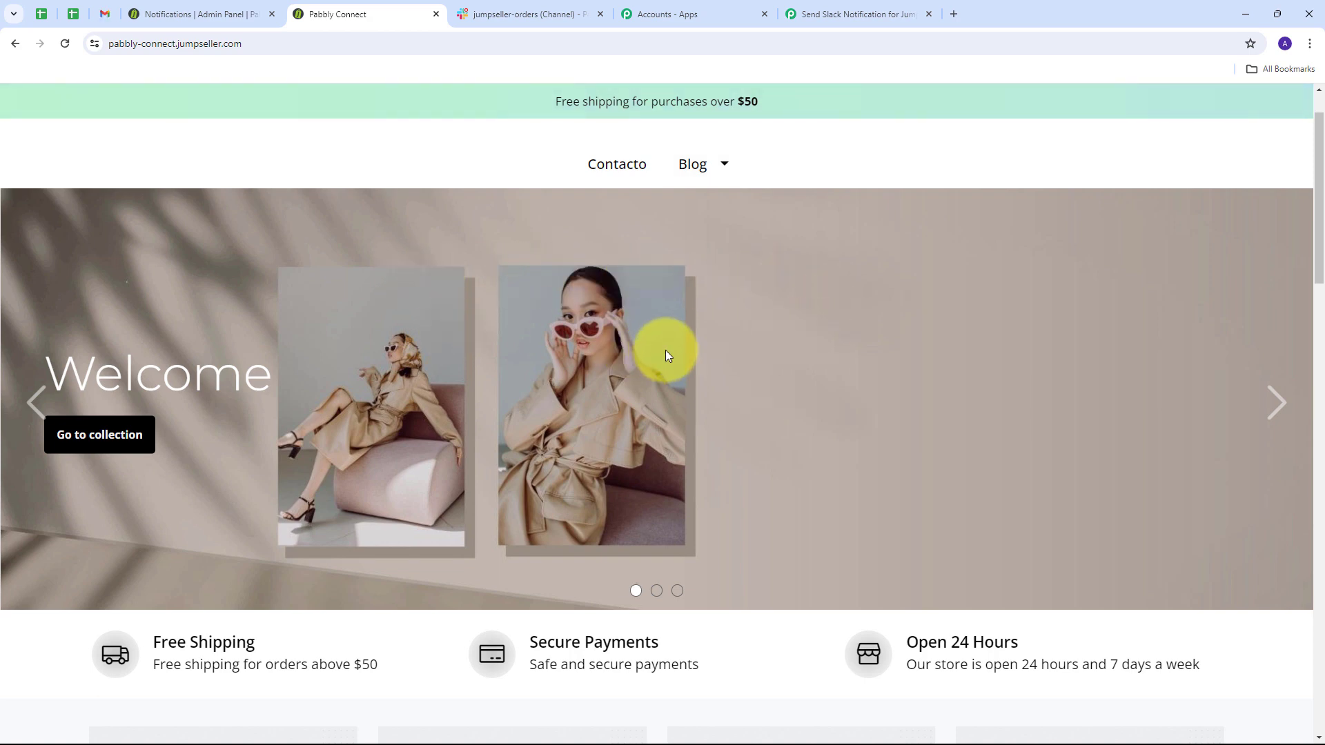
pyautogui.scroll(-8, 665, 353)
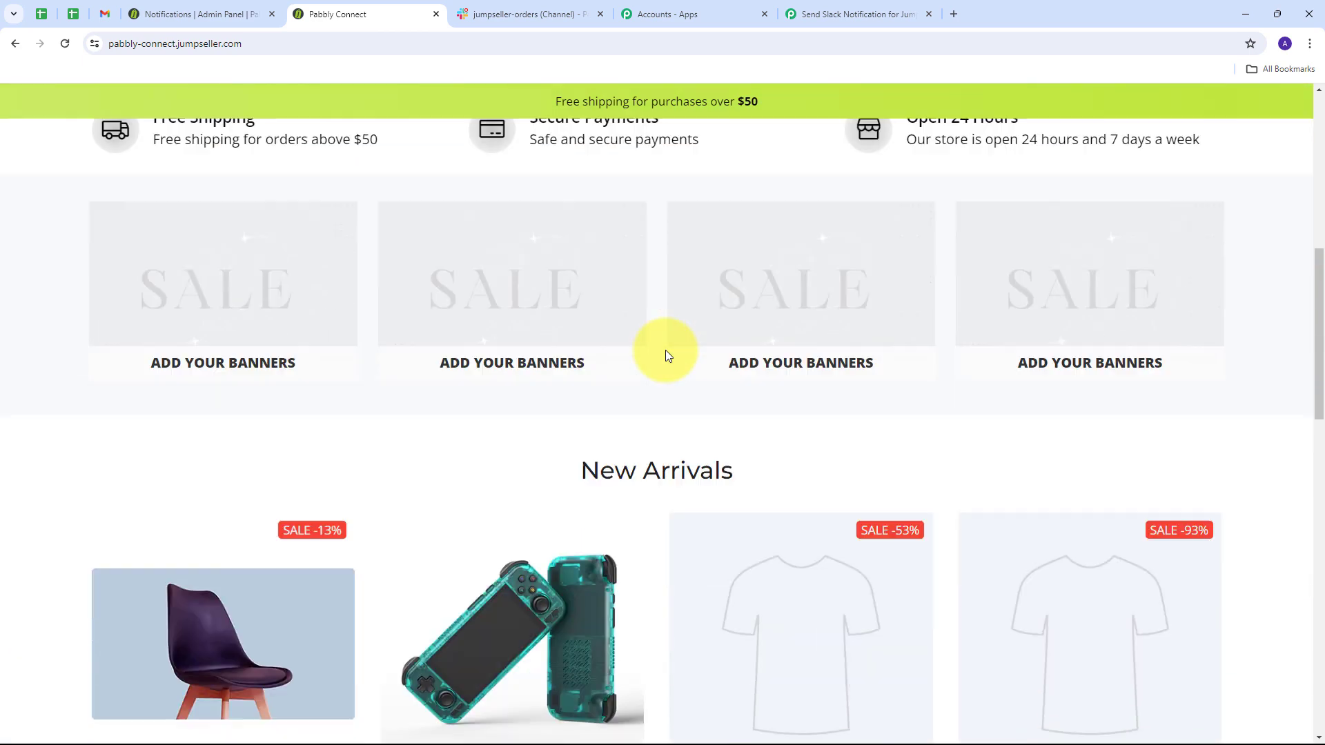
pyautogui.scroll(-3, 553, 352)
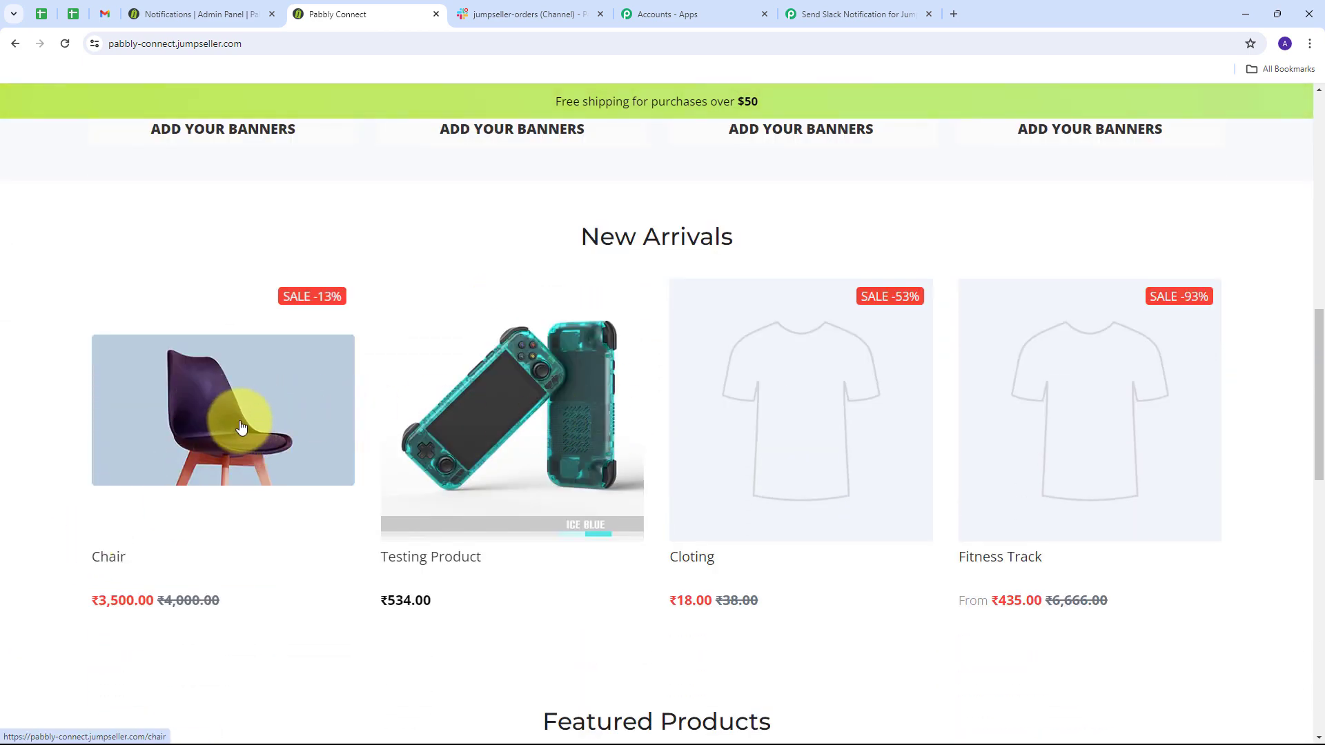
pyautogui.click(241, 428)
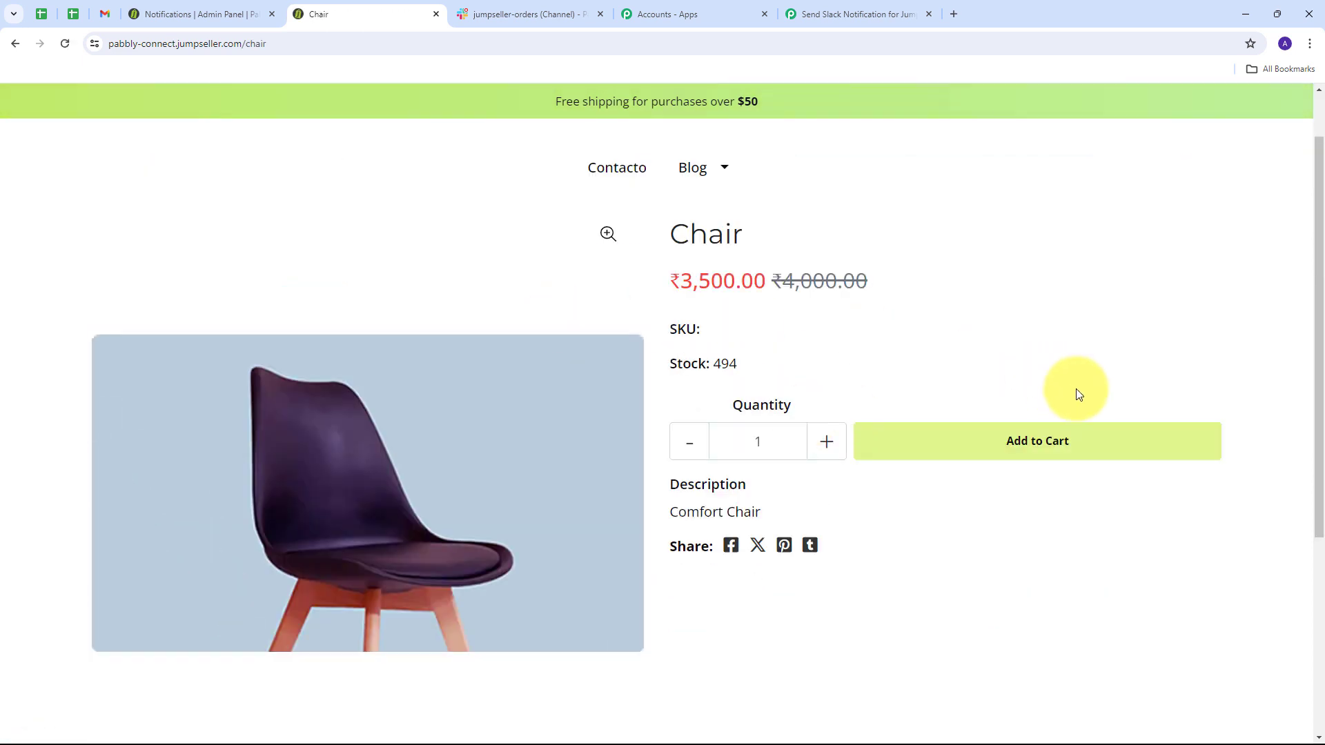
pyautogui.click(1017, 461)
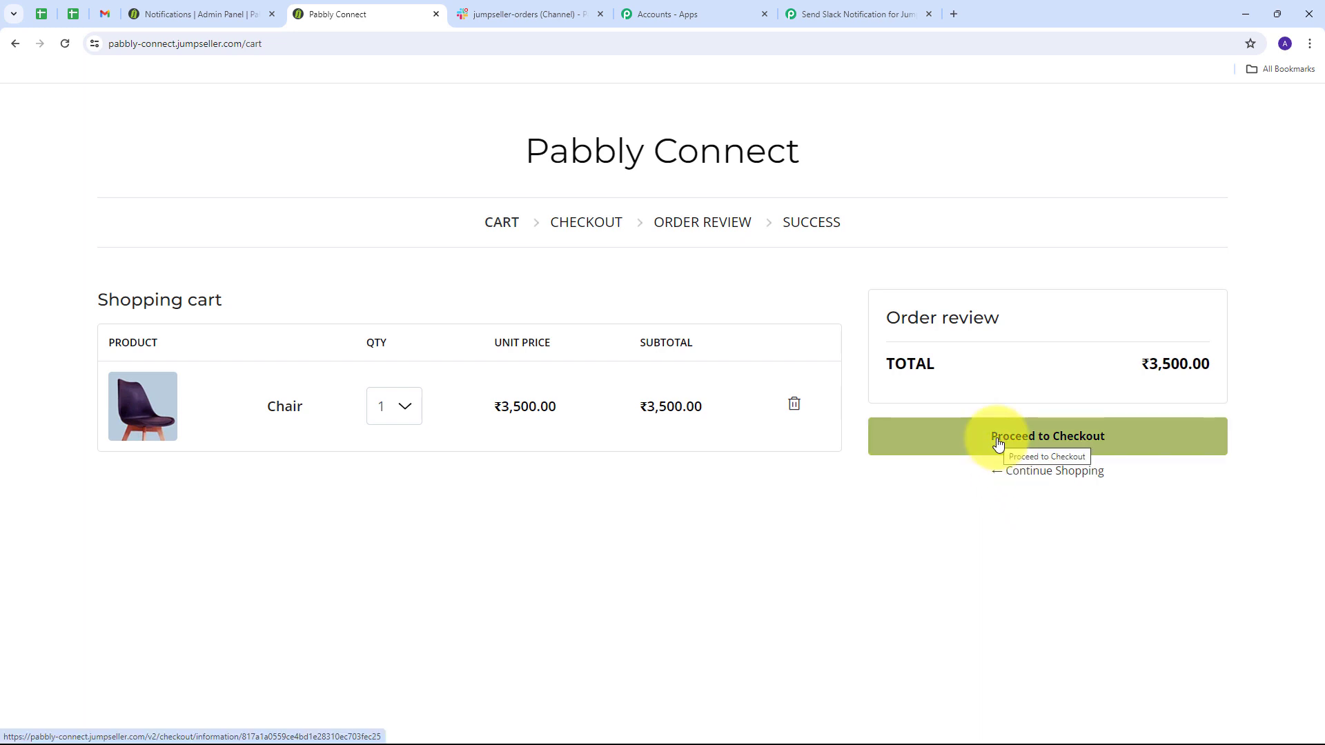
pyautogui.click(999, 444)
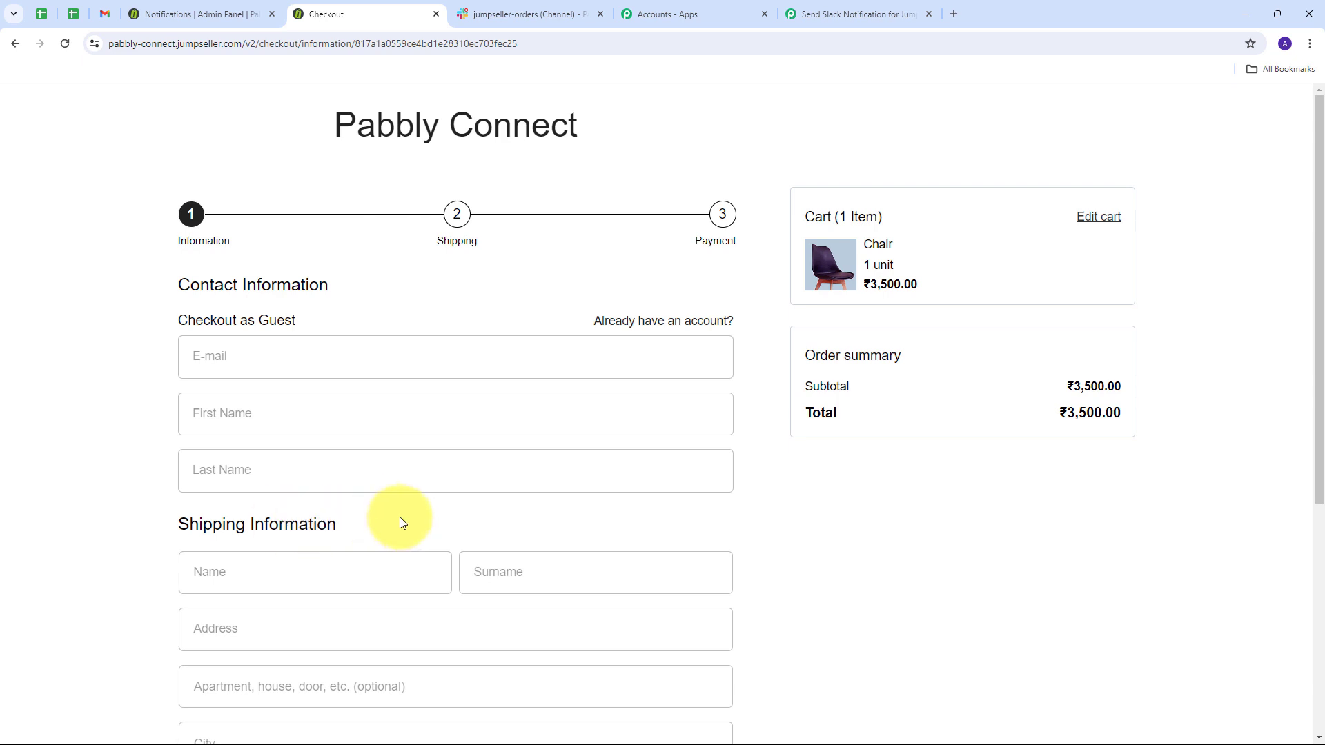
# Fill in the guest checkout contact information with the customer's e-mail, first name and last name.
pyautogui.click(260, 361)
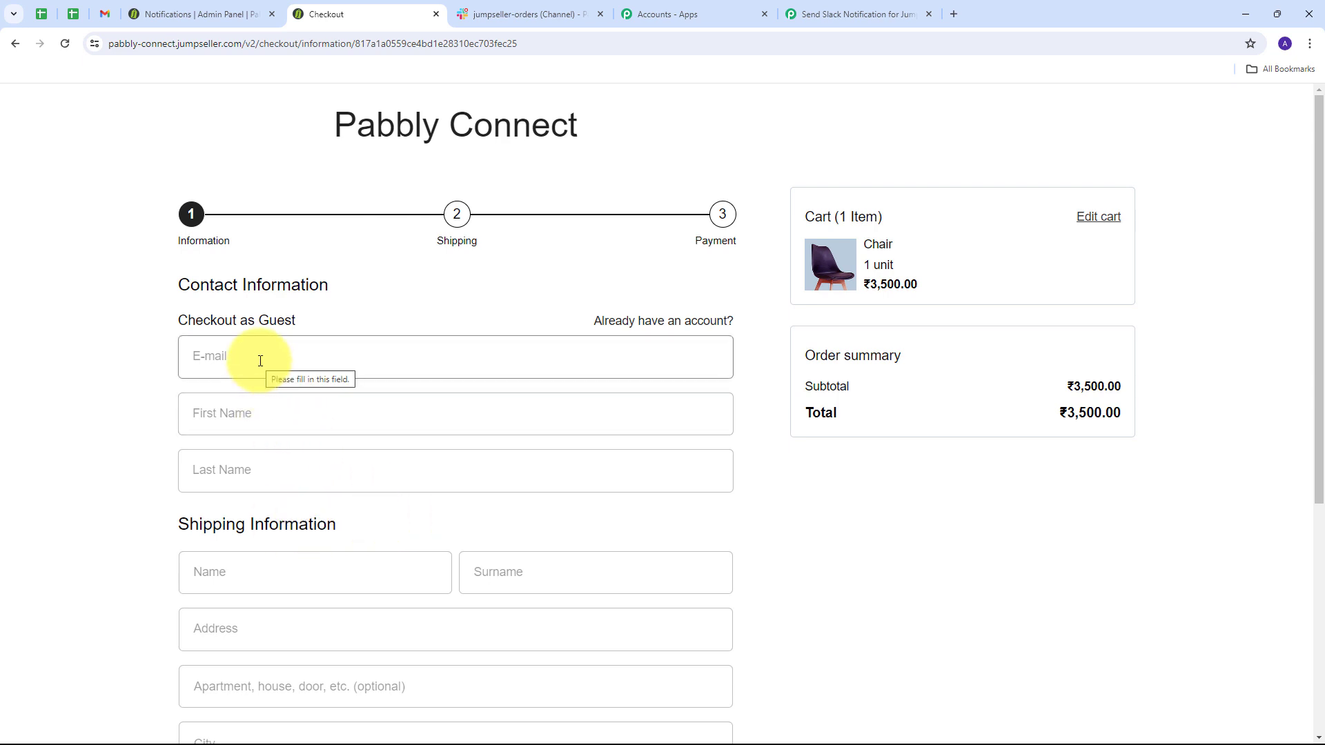
pyautogui.click(261, 361)
pyautogui.write('d')
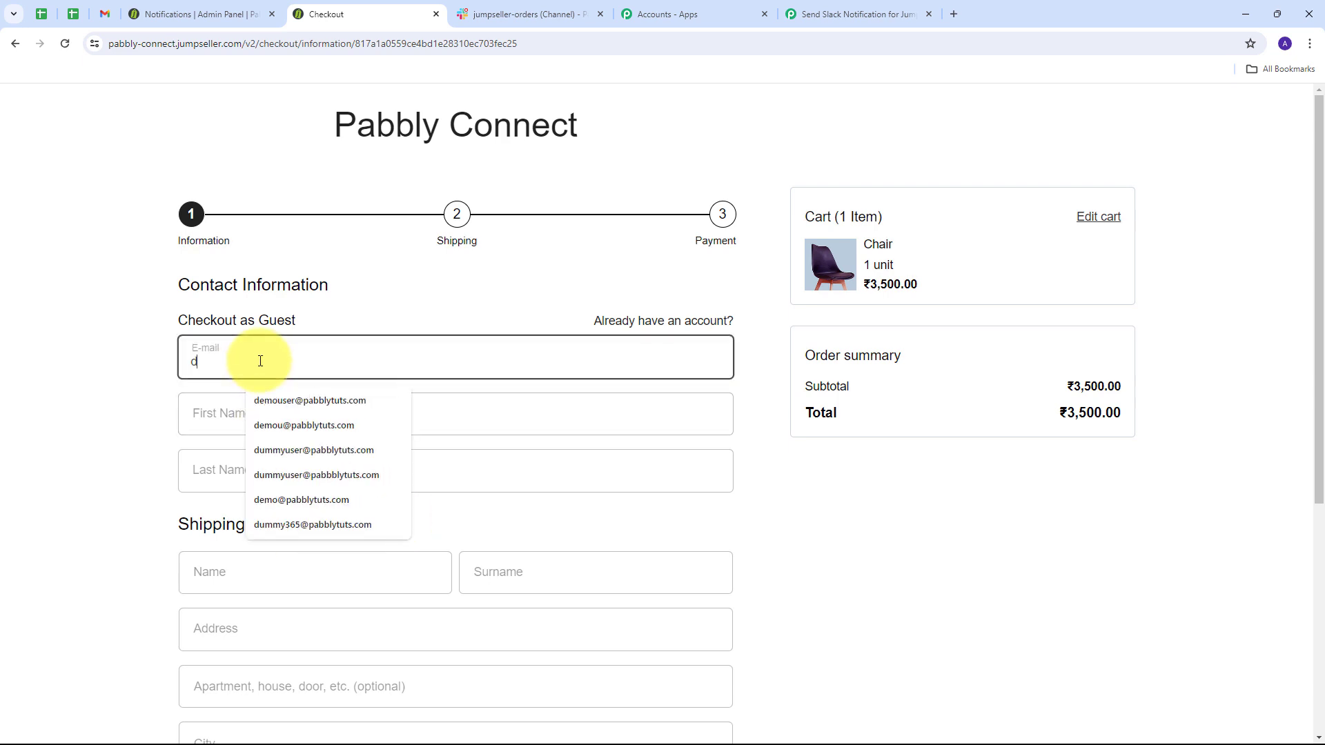
pyautogui.click(269, 387)
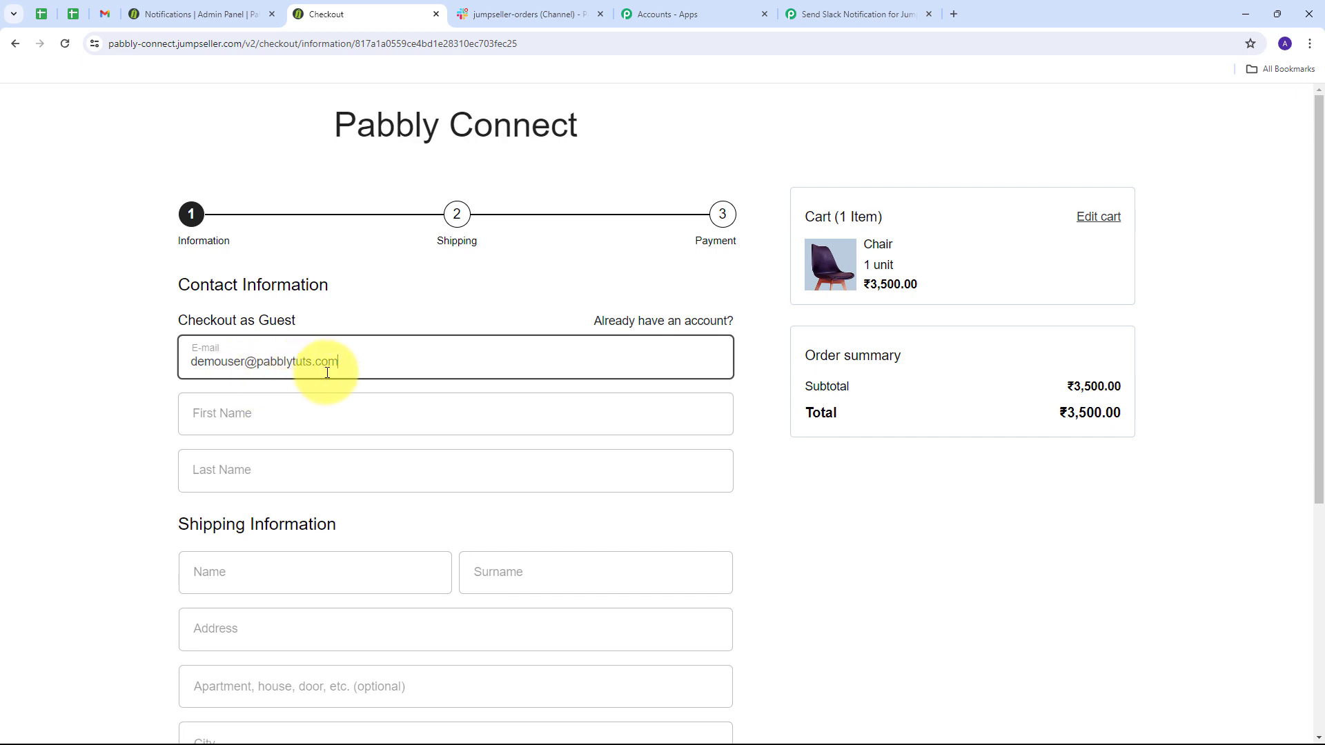
pyautogui.click(245, 412)
pyautogui.write('Dem')
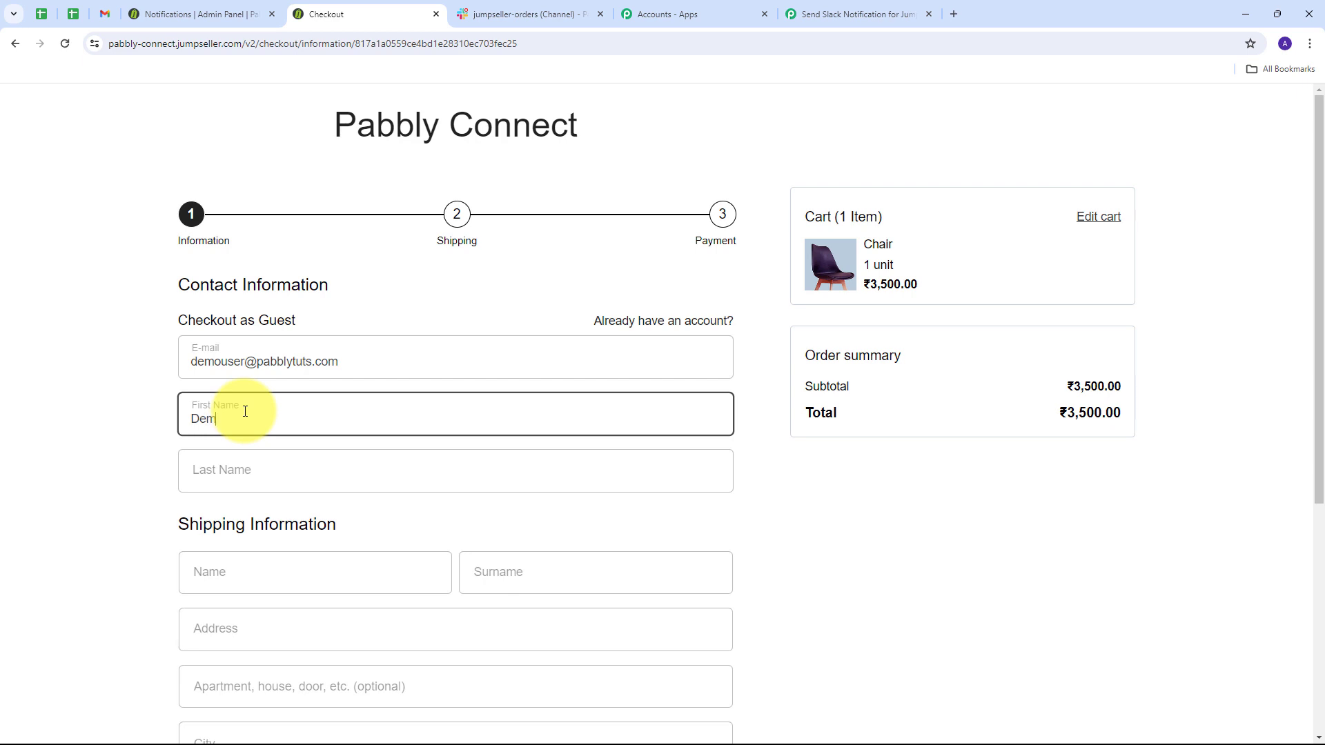
pyautogui.write('o')
pyautogui.press('Tab')
pyautogui.write('Us')
pyautogui.press('Tab')
# Enter the recipient's name and surname in the shipping information.
pyautogui.scroll(-3, 207, 366)
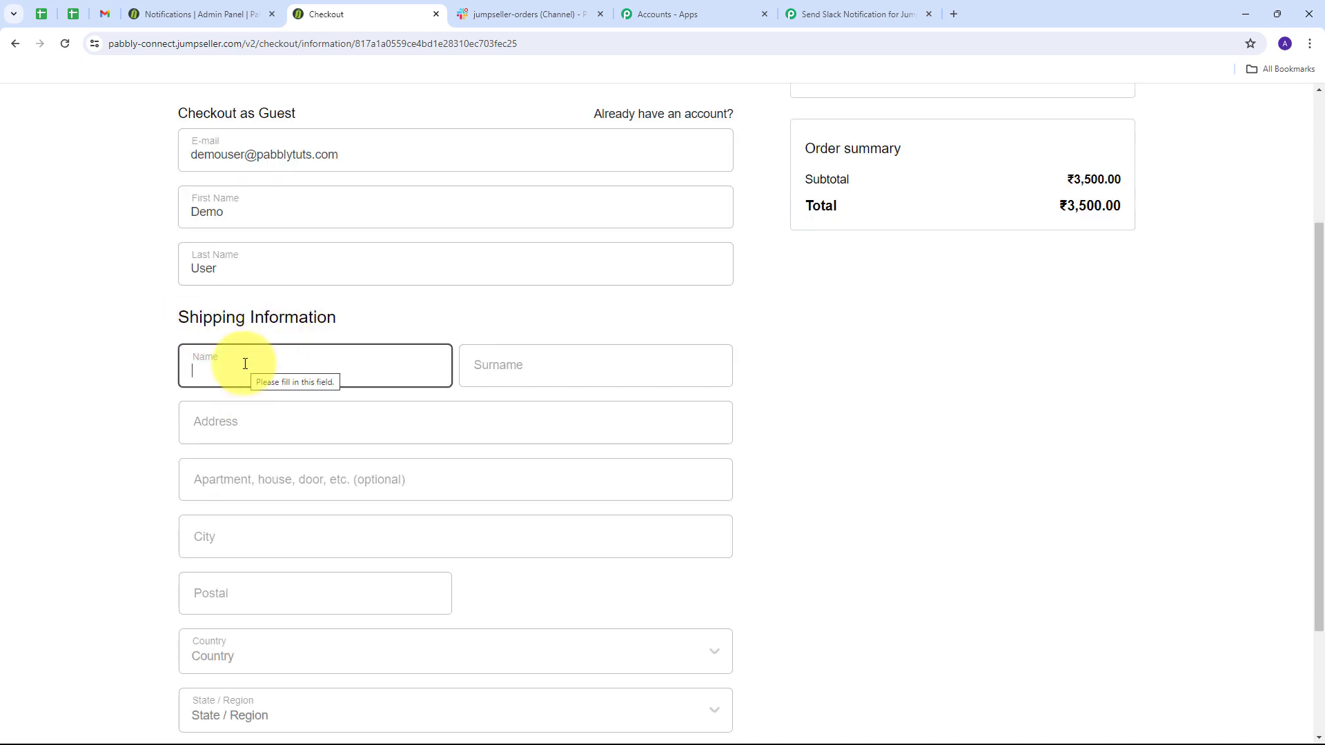
pyautogui.write('Demo')
pyautogui.press('Tab')
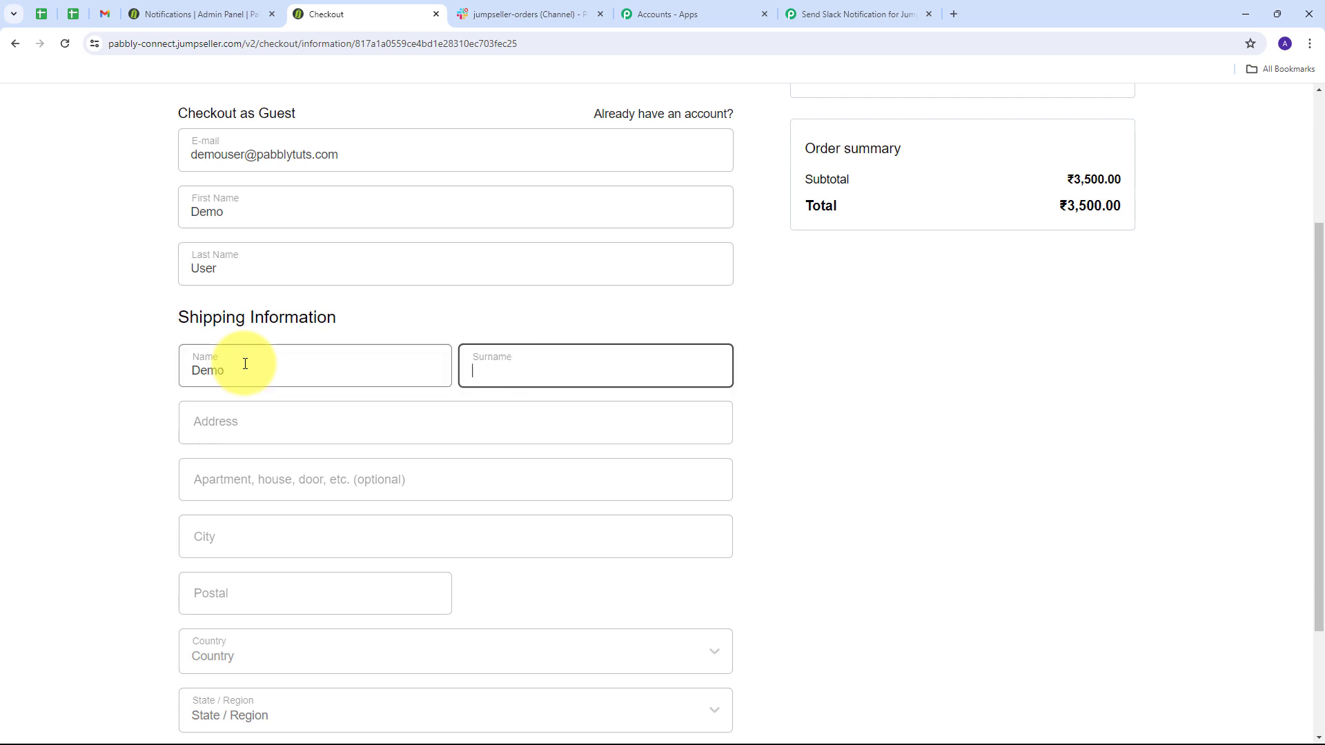
pyautogui.write('User')
pyautogui.press('Tab')
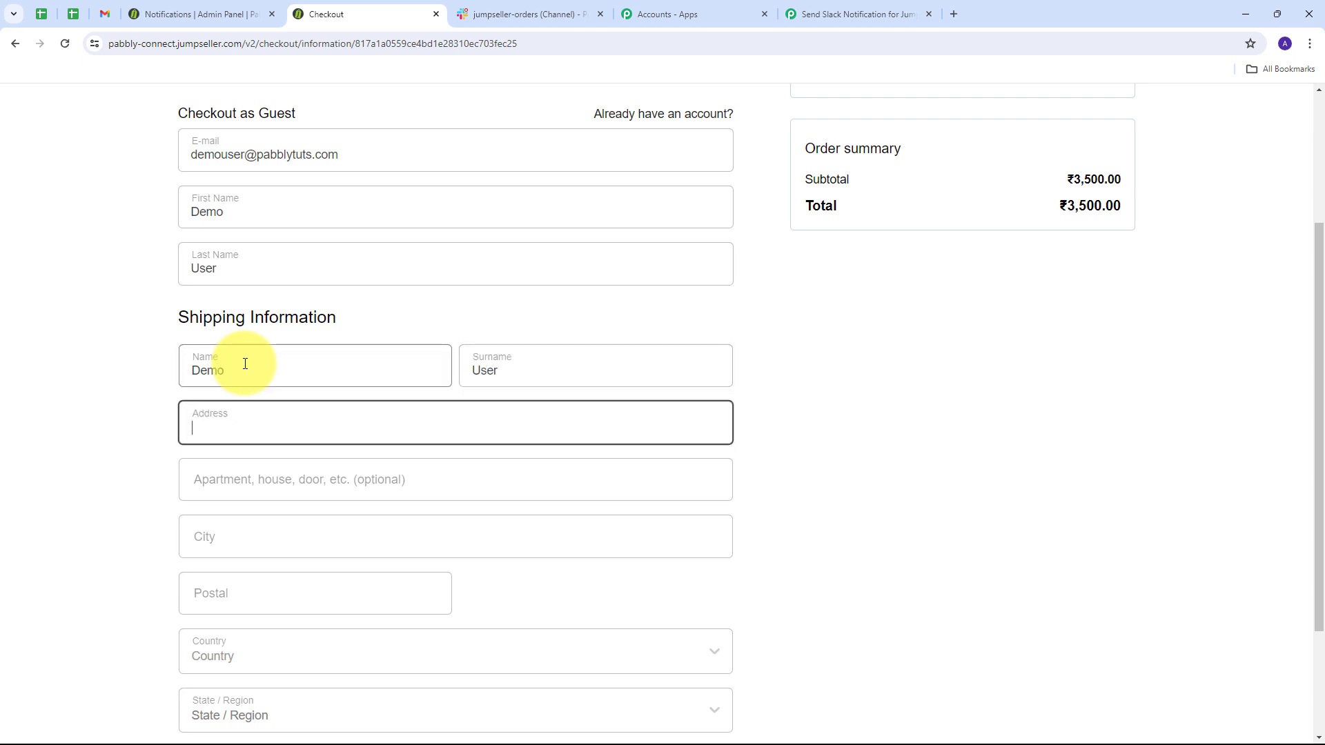
# Fill in the shipping street address, apartment, city and postal code.
pyautogui.write('Old')
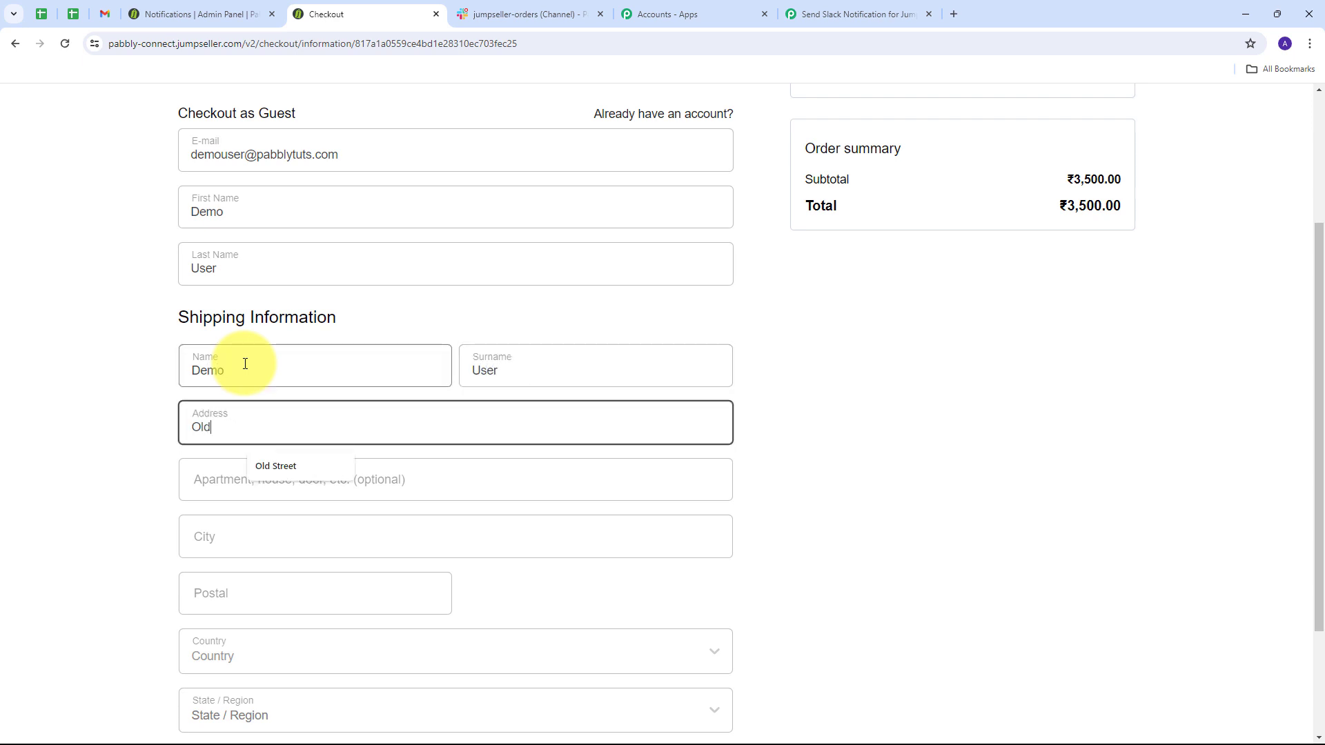
pyautogui.write(' Street')
pyautogui.press('Tab')
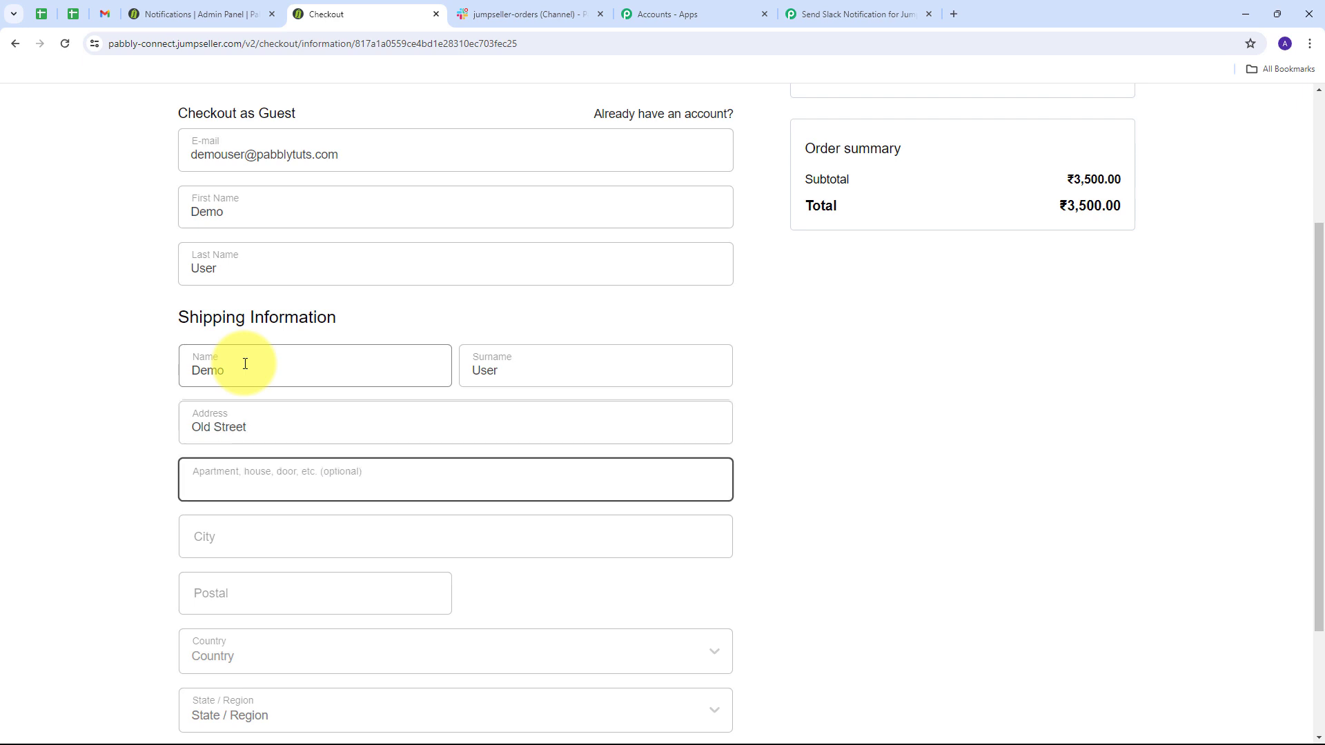
pyautogui.write('New Apartment')
pyautogui.press('Tab')
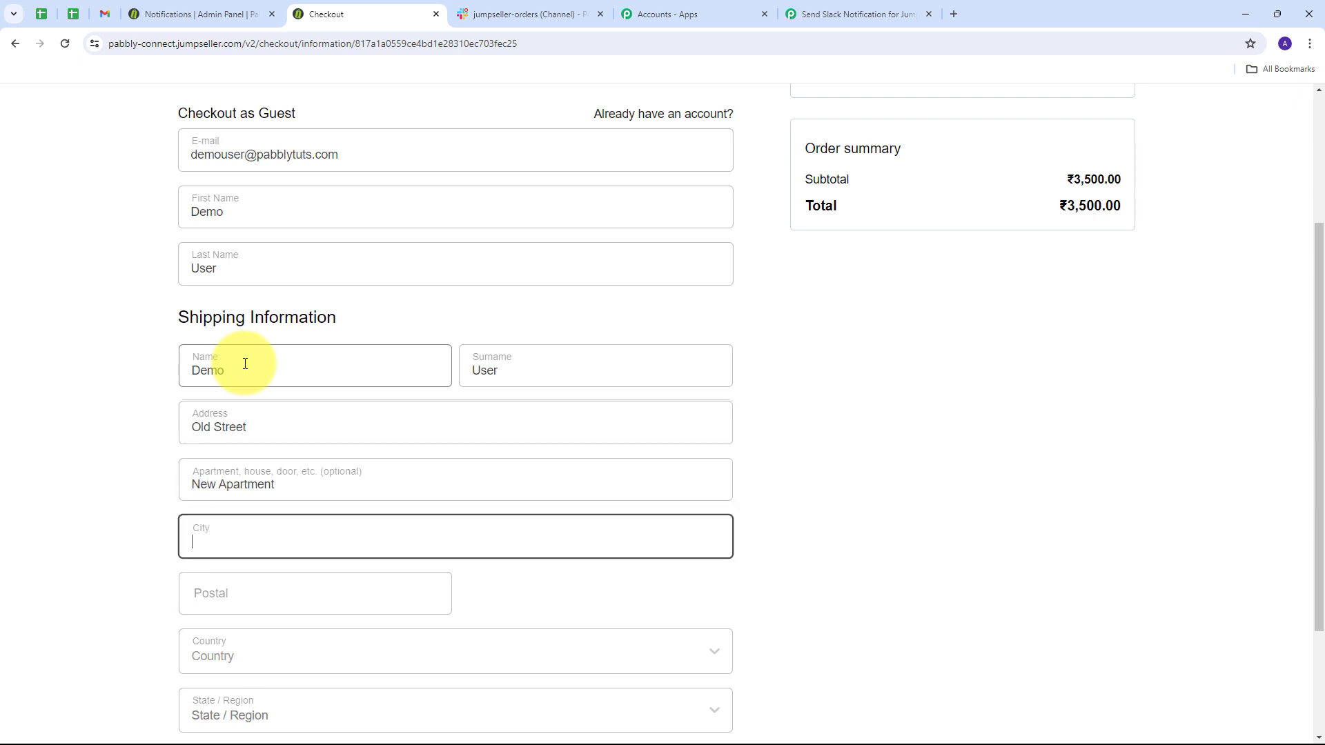
pyautogui.write('Bhopal')
pyautogui.scroll(-1, 287, 536)
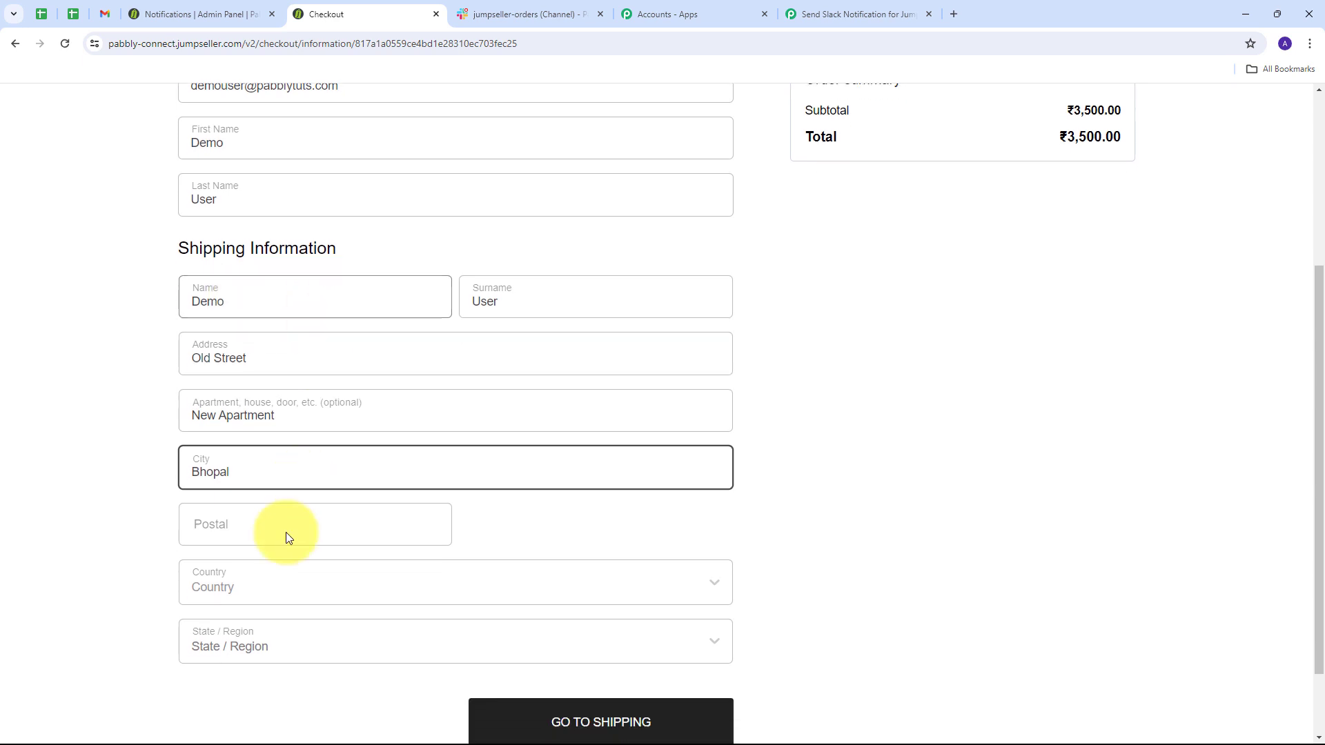
pyautogui.click(237, 537)
pyautogui.write('422222')
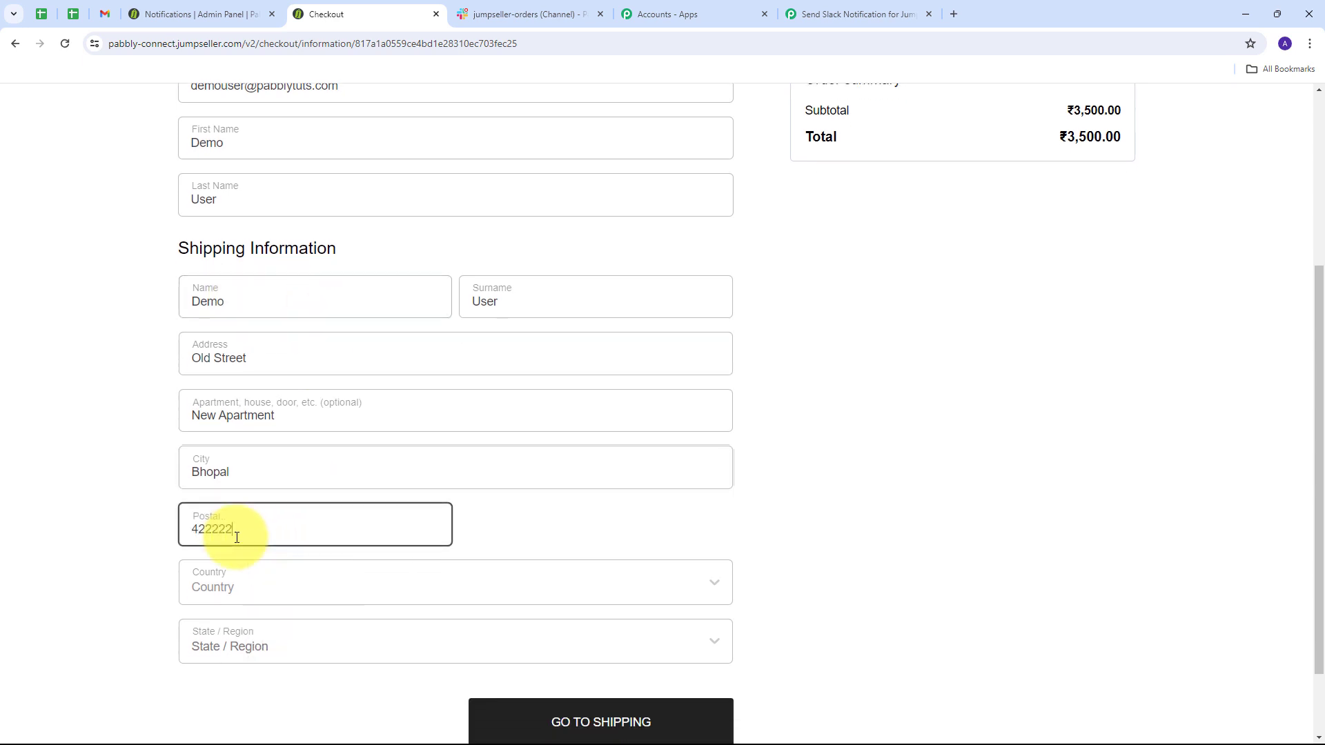
# Set the shipping country to India and the state to Madhya Pradesh.
pyautogui.click(341, 586)
pyautogui.write('indl')
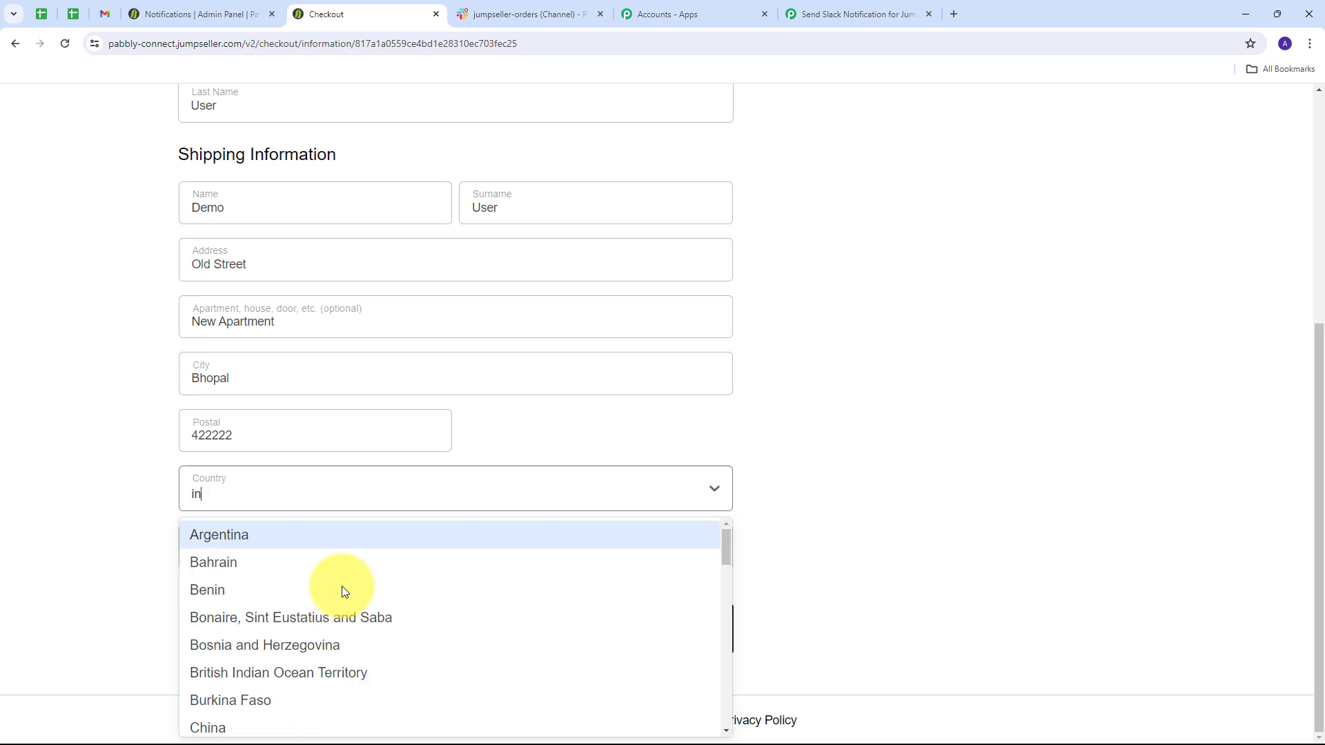
pyautogui.press('BackSpace')
pyautogui.click(242, 563)
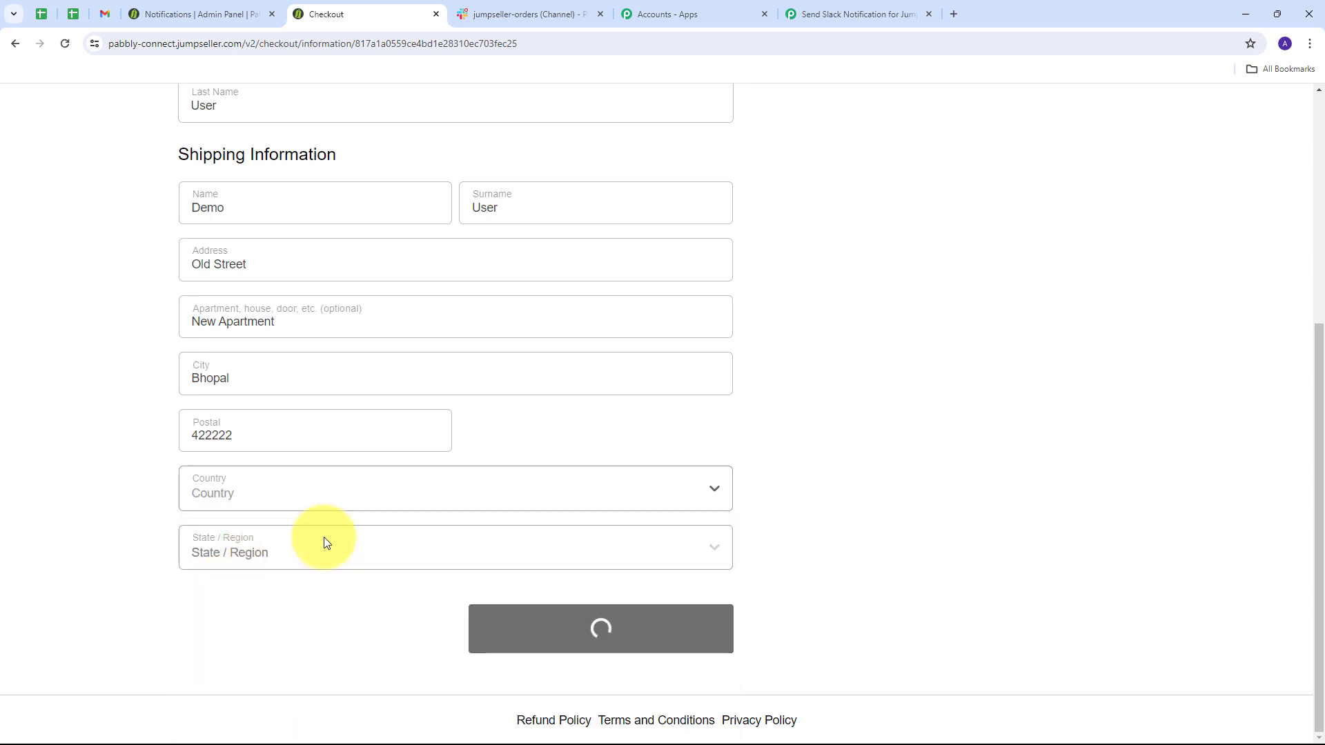
pyautogui.click(340, 548)
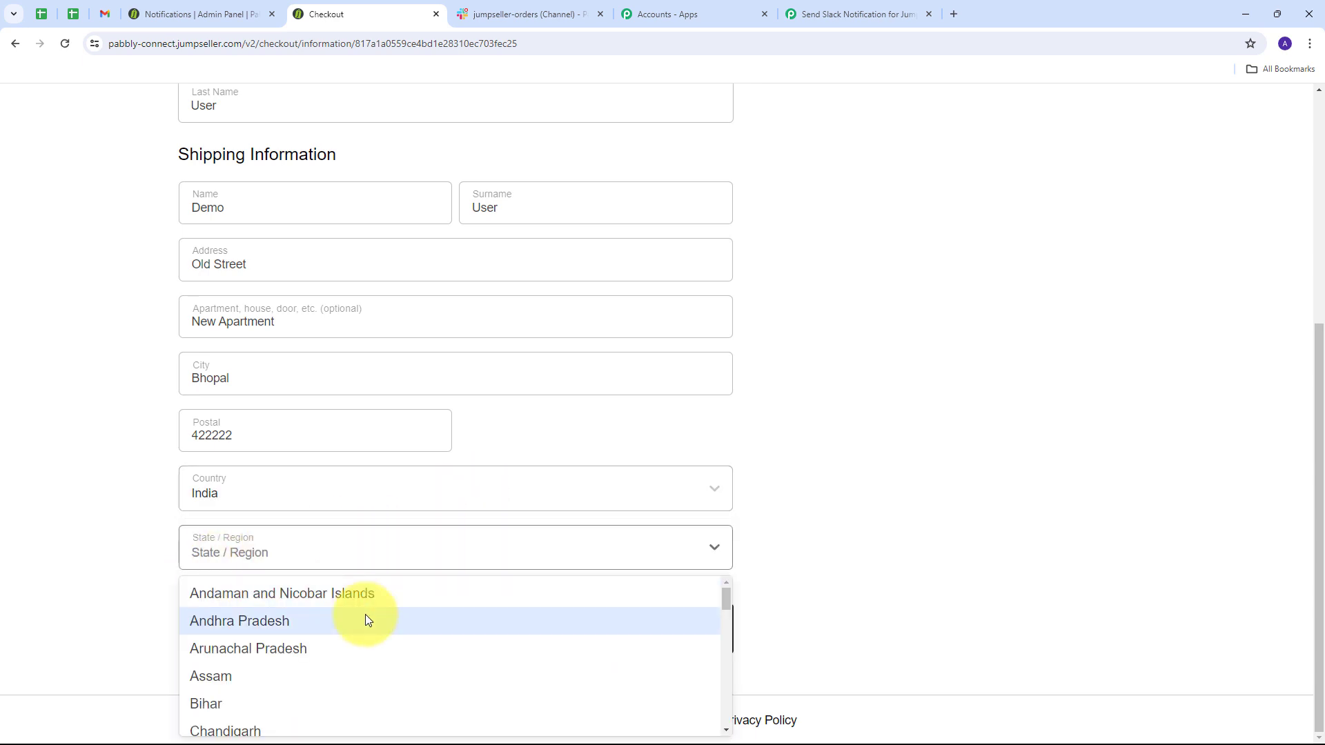
pyautogui.scroll(-5, 350, 615)
pyautogui.scroll(-2, 308, 632)
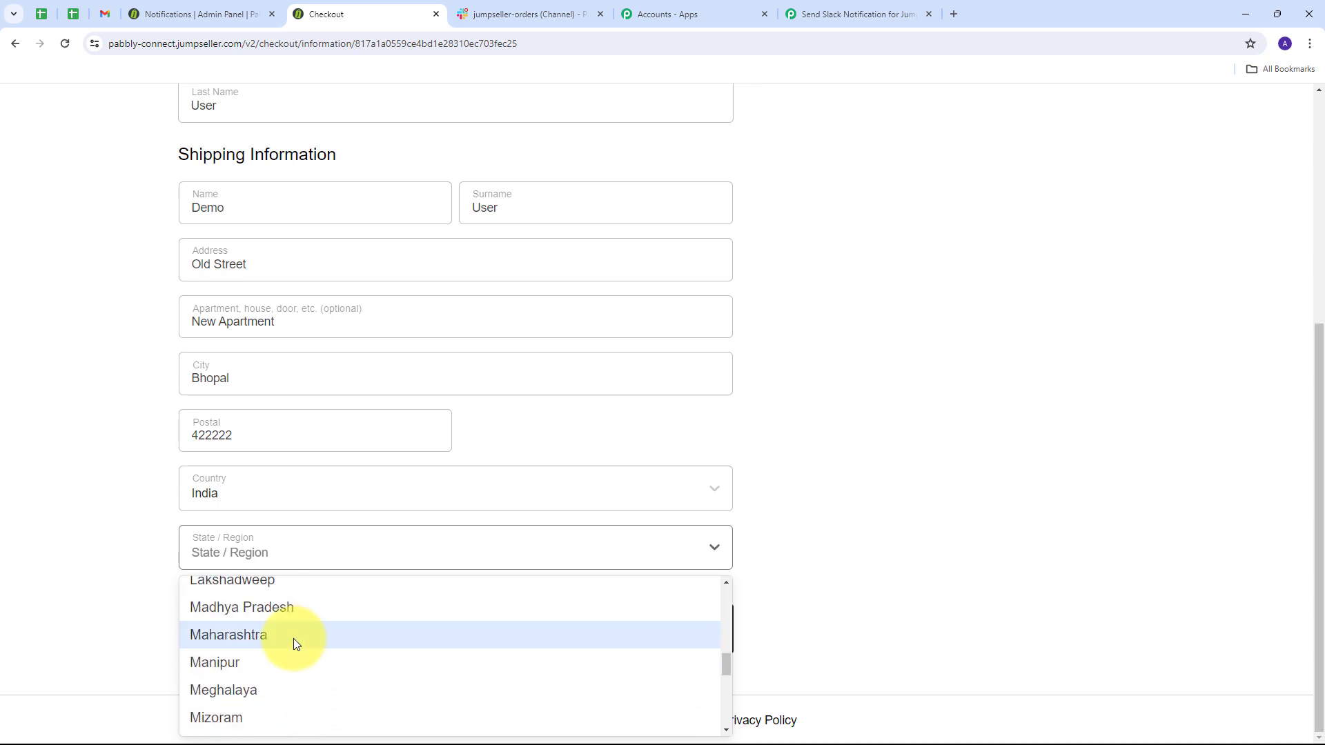
pyautogui.click(268, 615)
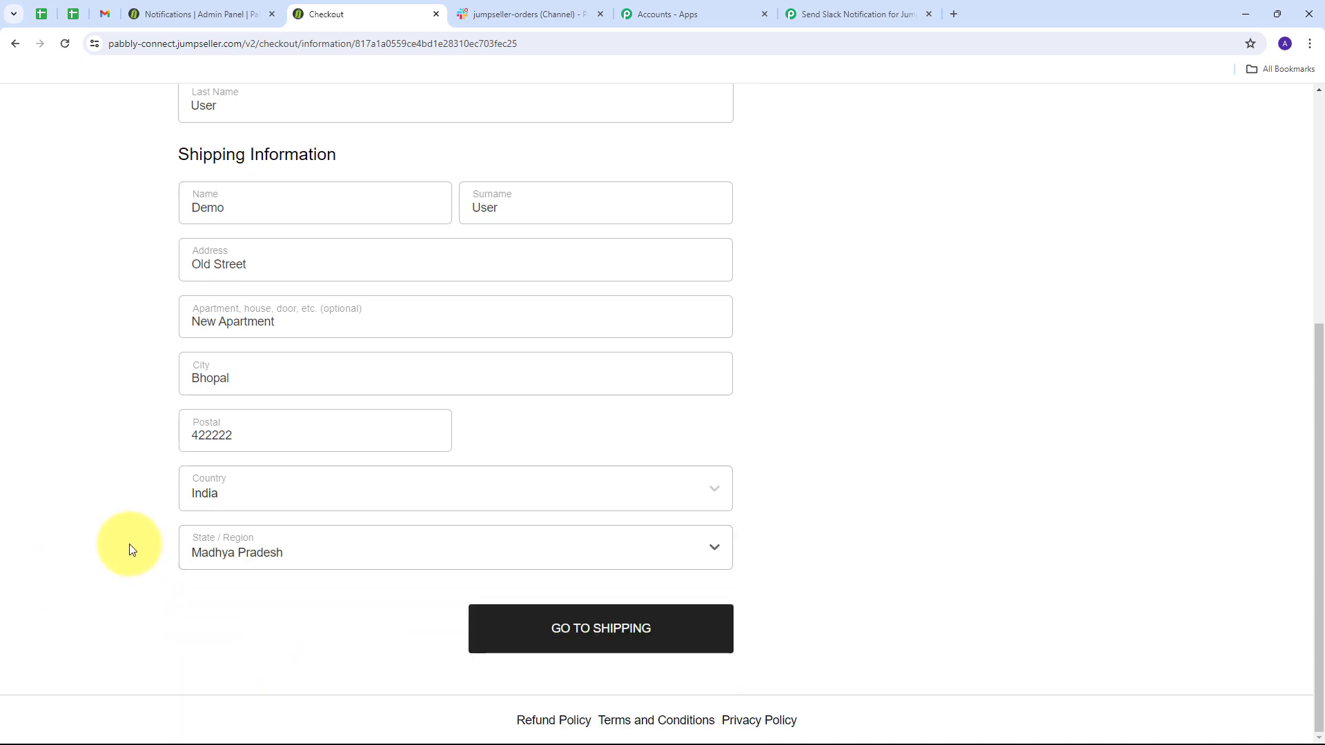
pyautogui.scroll(5, 130, 544)
pyautogui.scroll(-5, 130, 544)
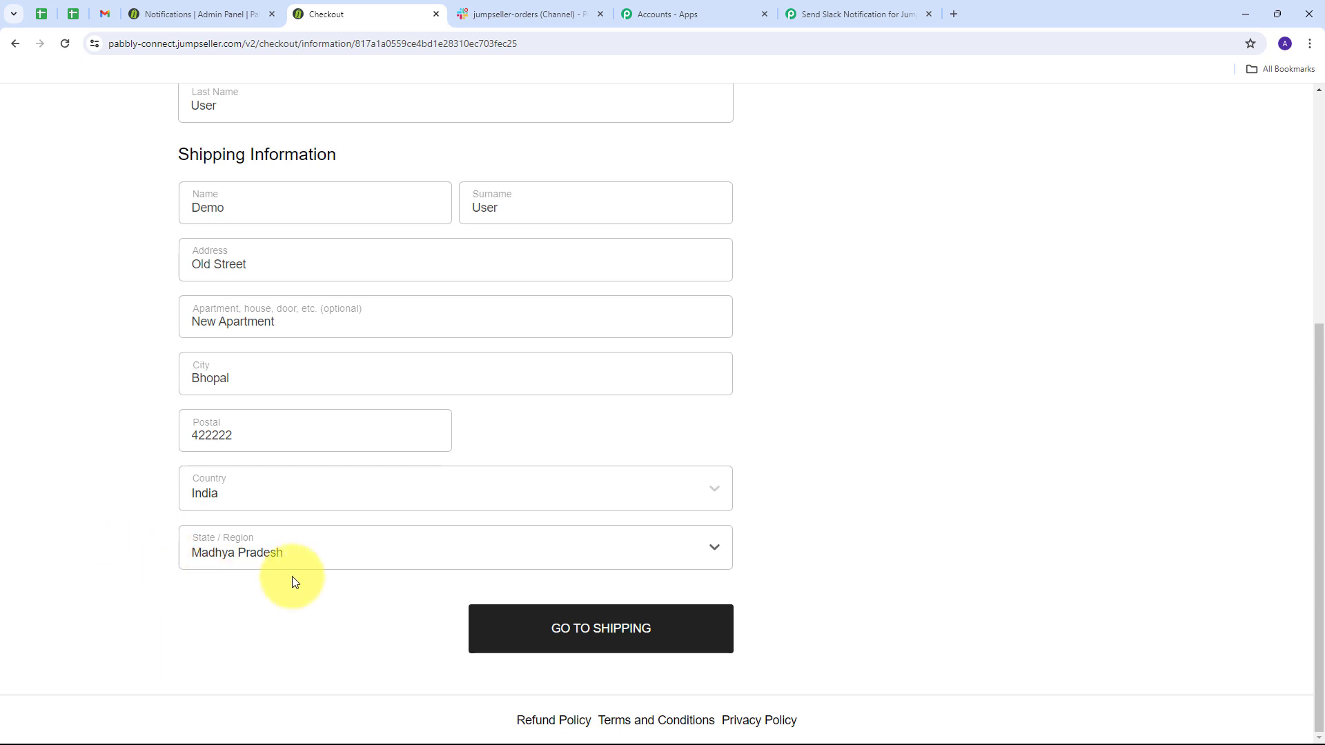
# Place the test order with Regular Mail delivery, Cash on Delivery payment and the billing address same as shipping.
pyautogui.click(604, 632)
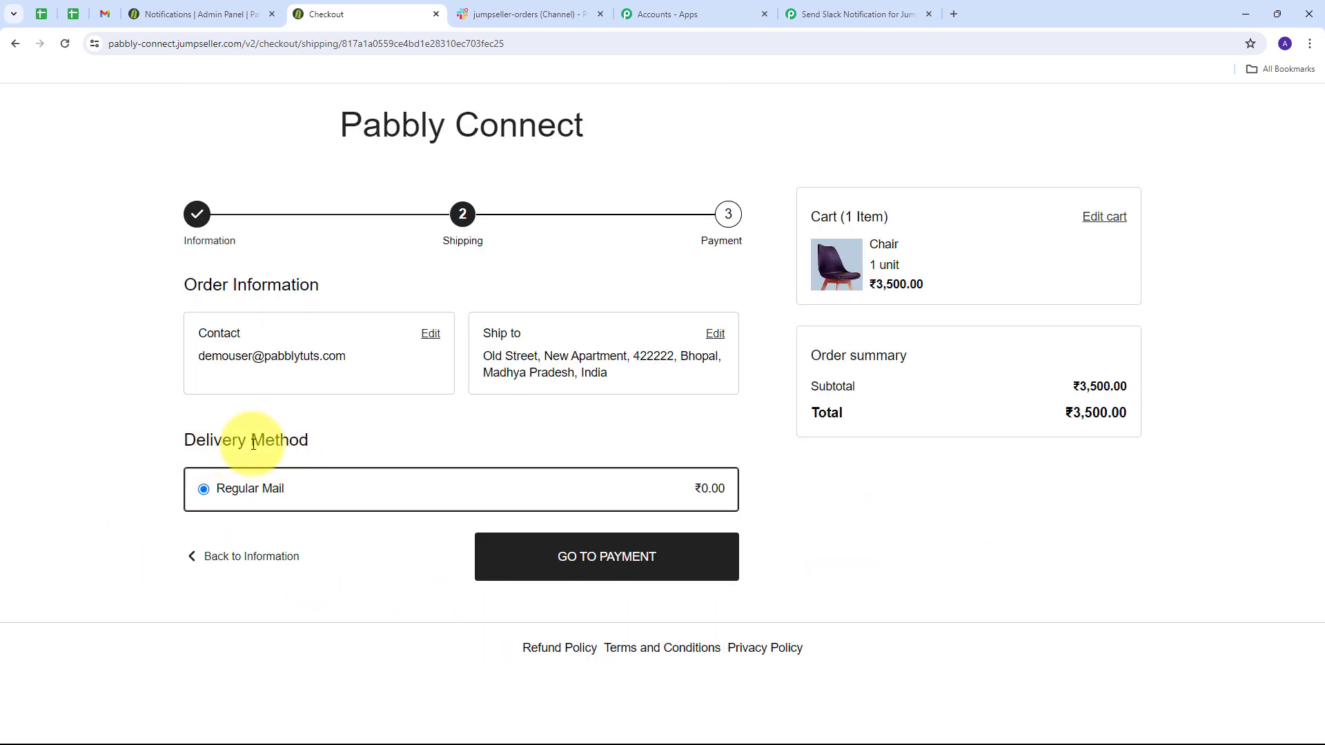
pyautogui.click(610, 563)
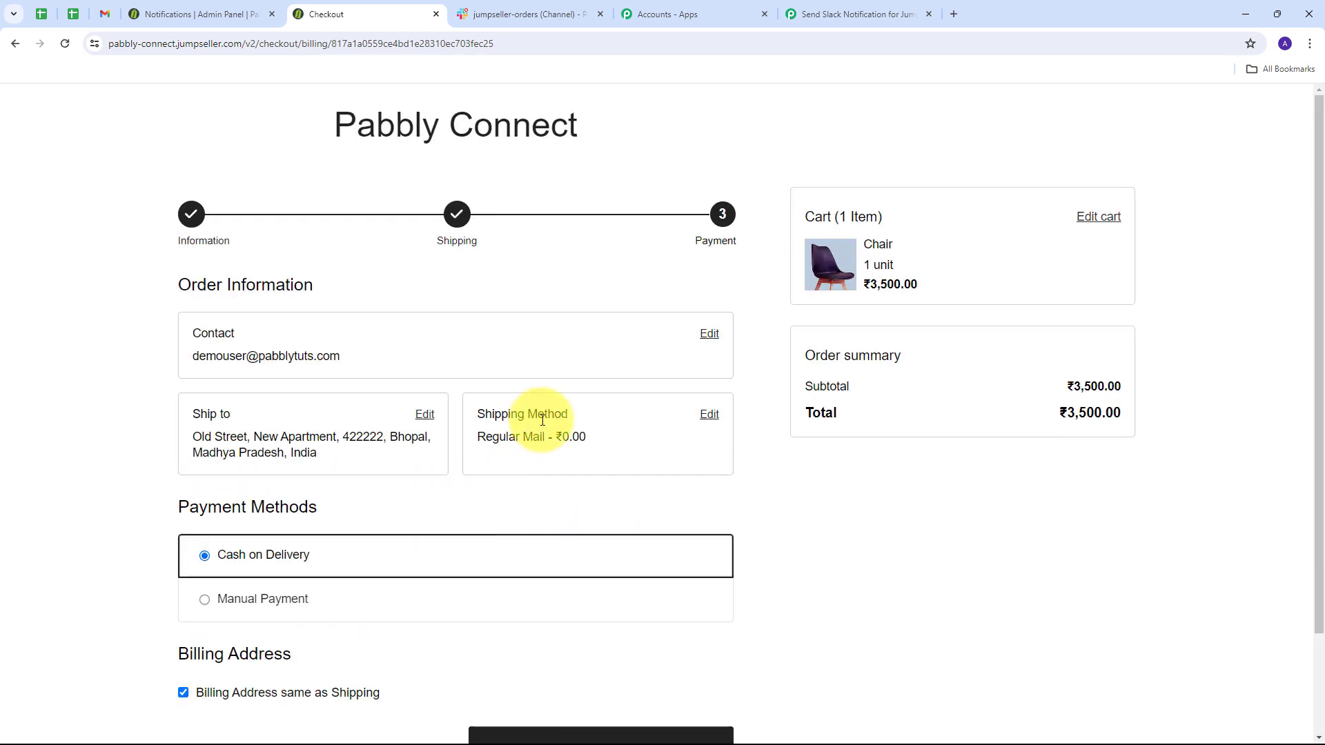
pyautogui.scroll(-1, 428, 476)
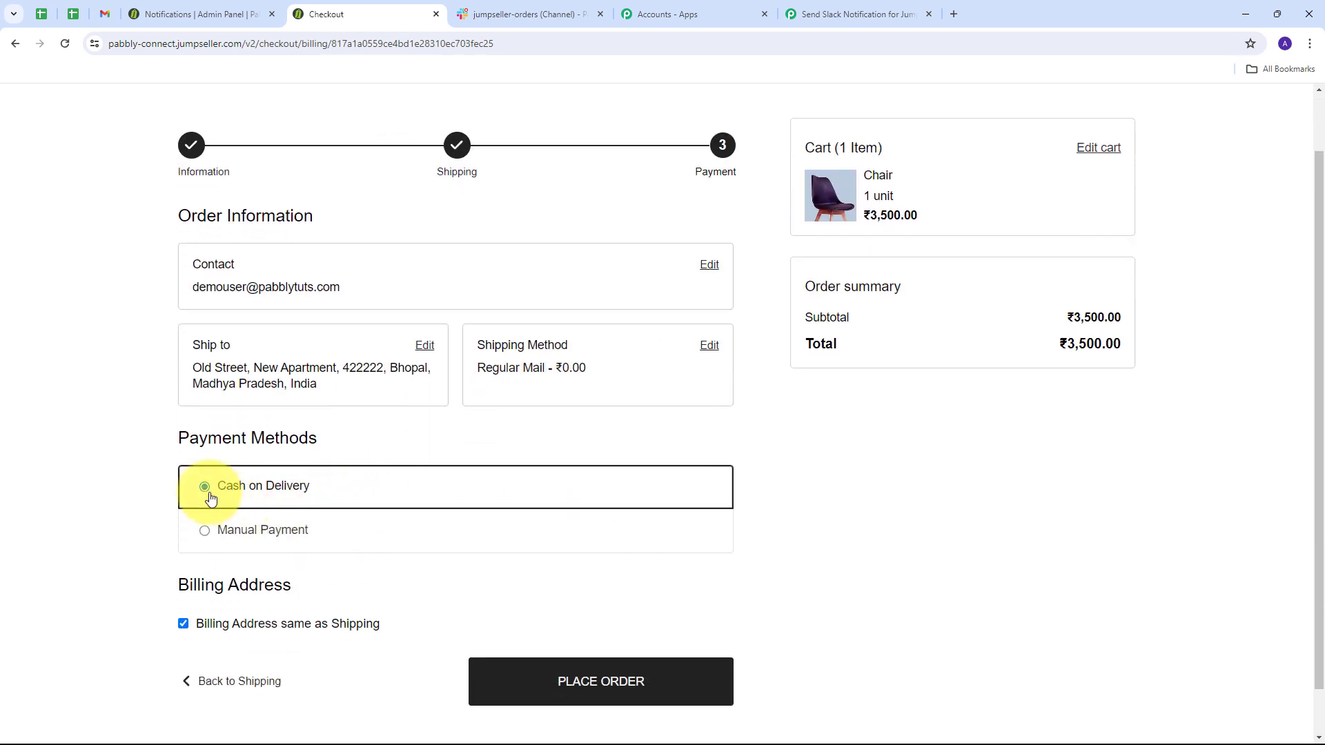
pyautogui.scroll(-1, 497, 456)
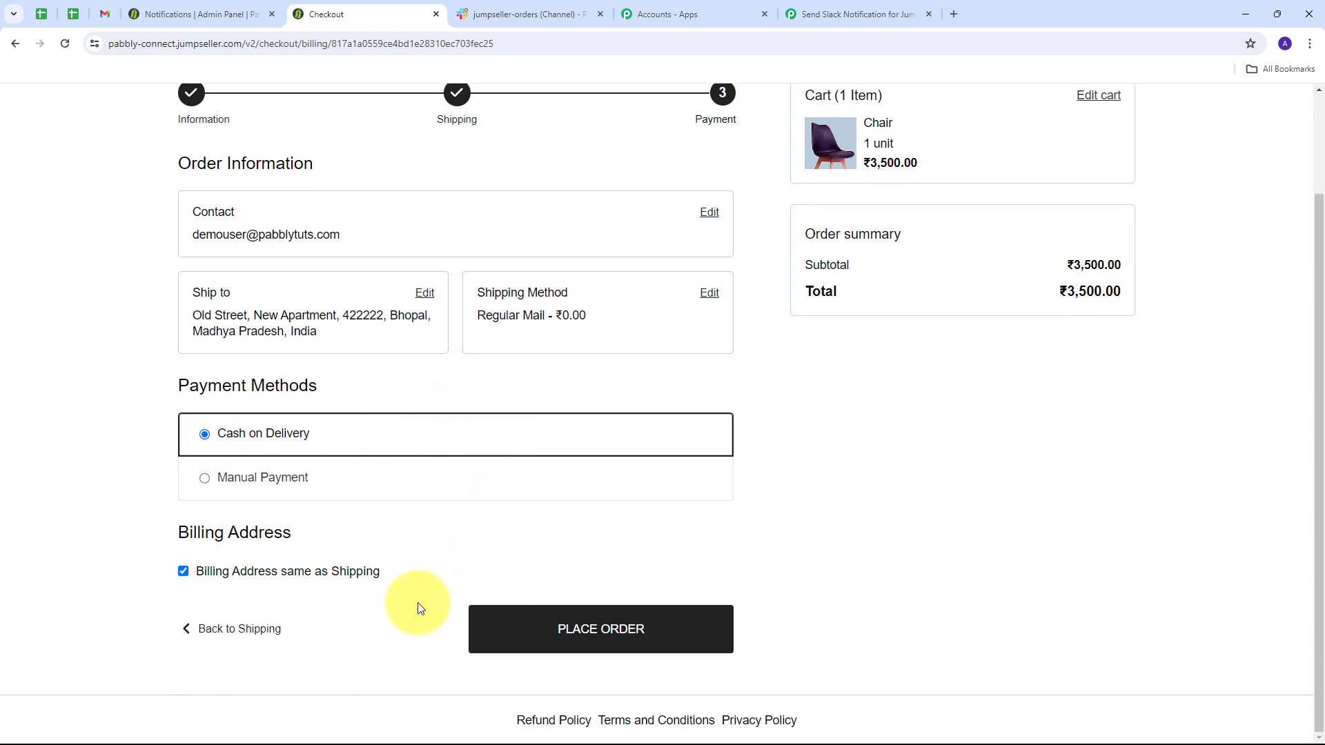
pyautogui.click(593, 640)
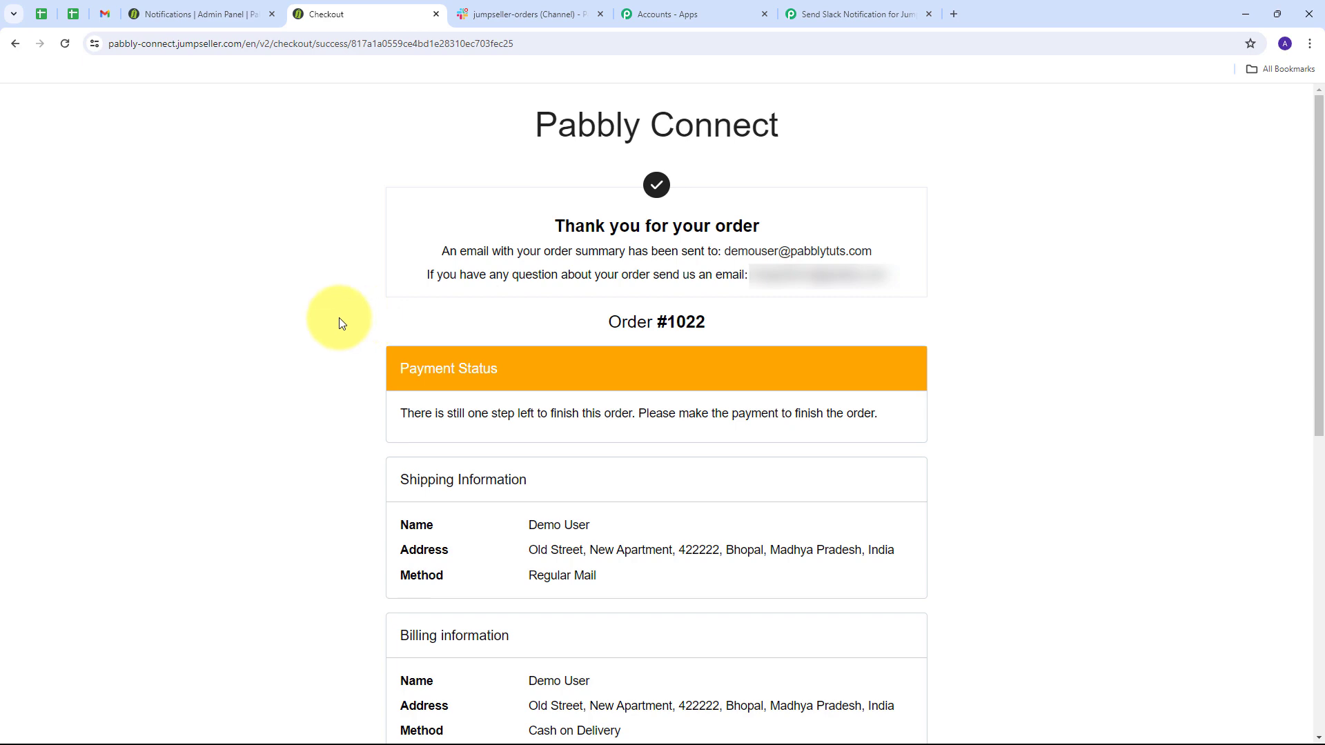
# Switch to the Pabbly Connect workflow and examine the order total and order status in the captured webhook response.
pyautogui.click(829, 15)
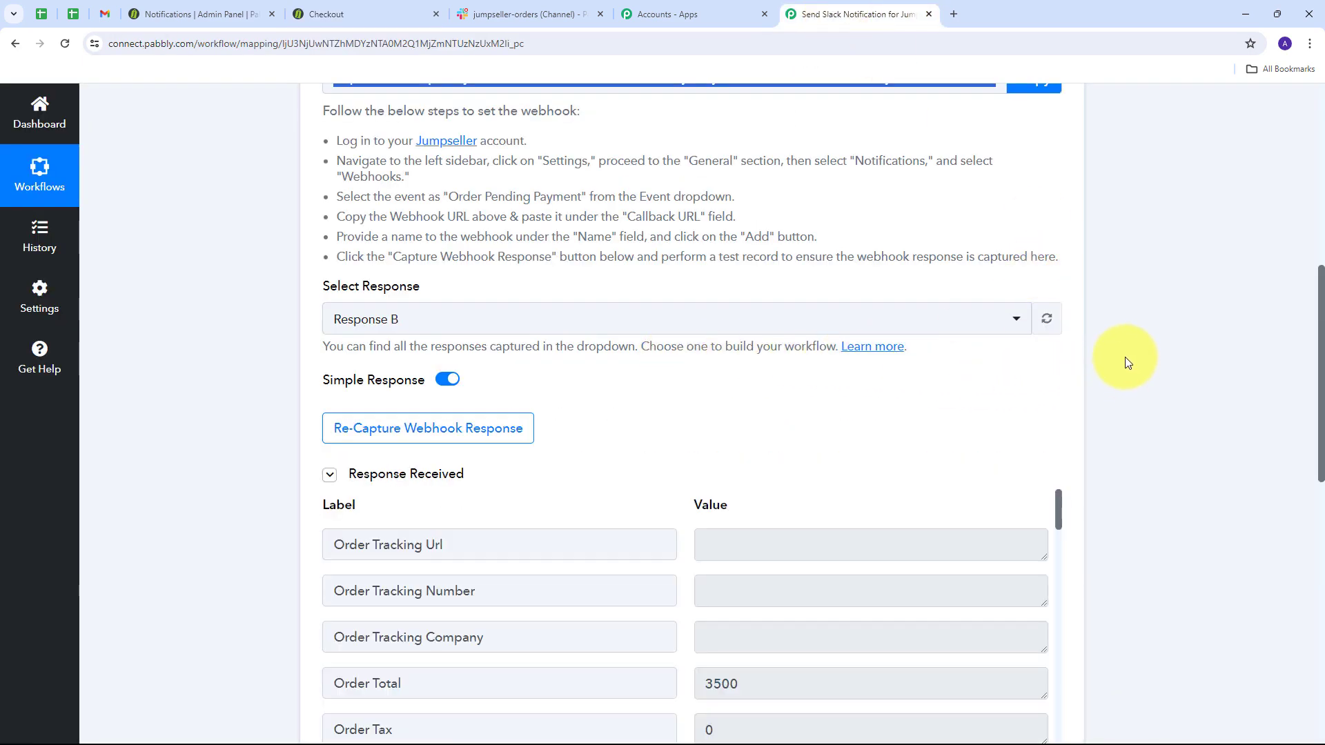
pyautogui.scroll(-4, 1125, 359)
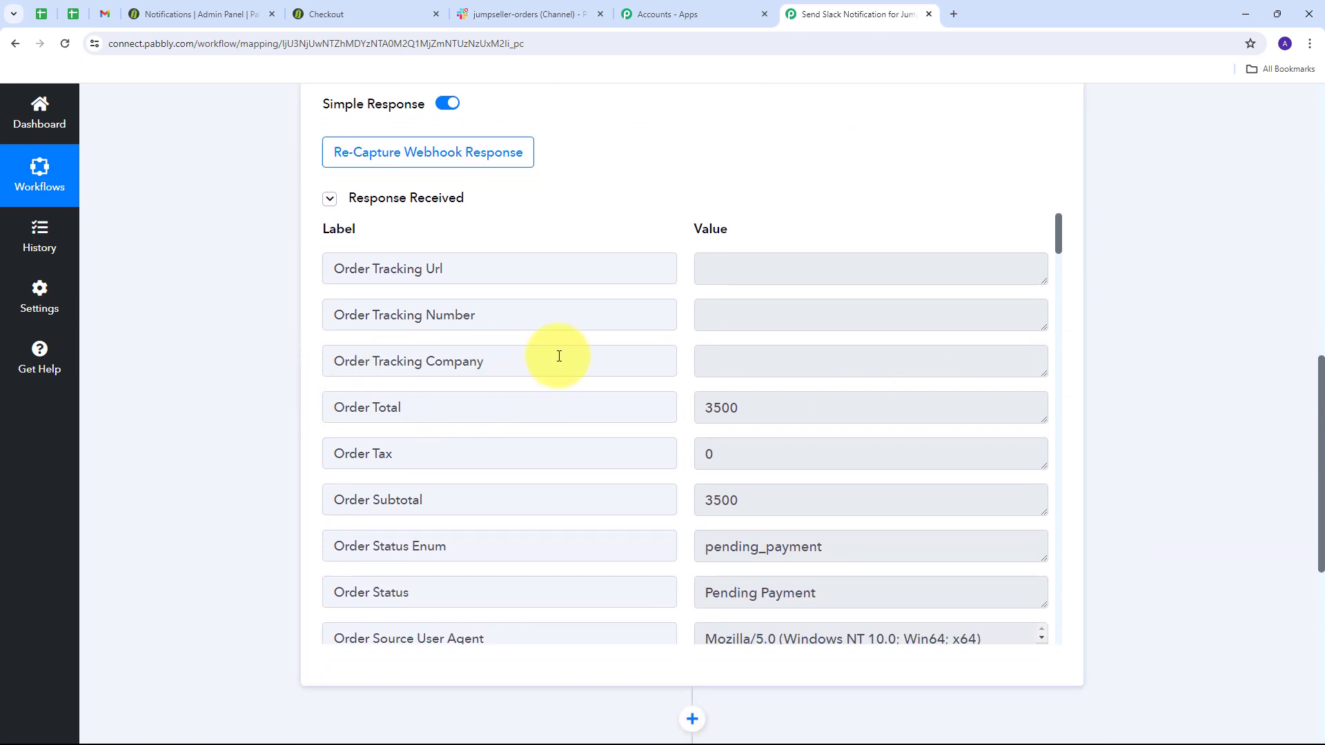
pyautogui.scroll(-1, 656, 355)
pyautogui.moveTo(795, 330); pyautogui.dragTo(690, 335)
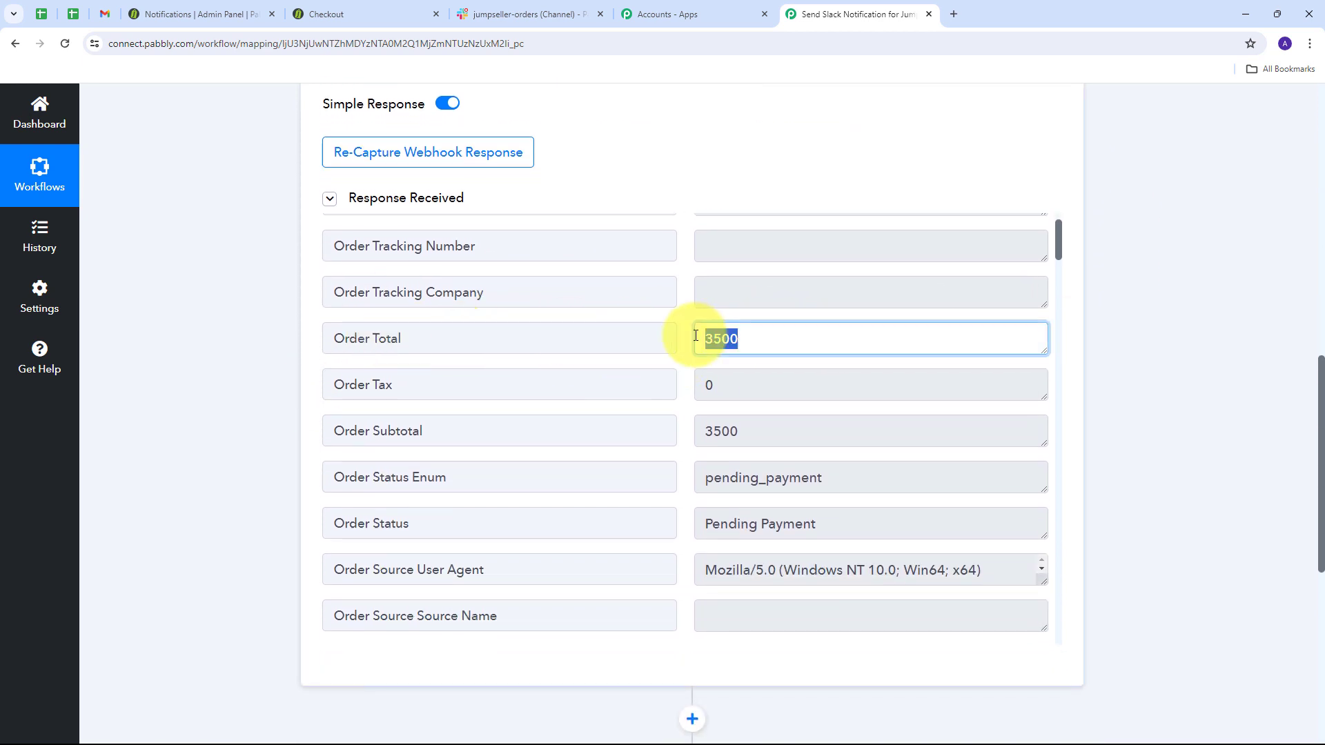
pyautogui.scroll(-1, 679, 399)
pyautogui.scroll(-1, 678, 399)
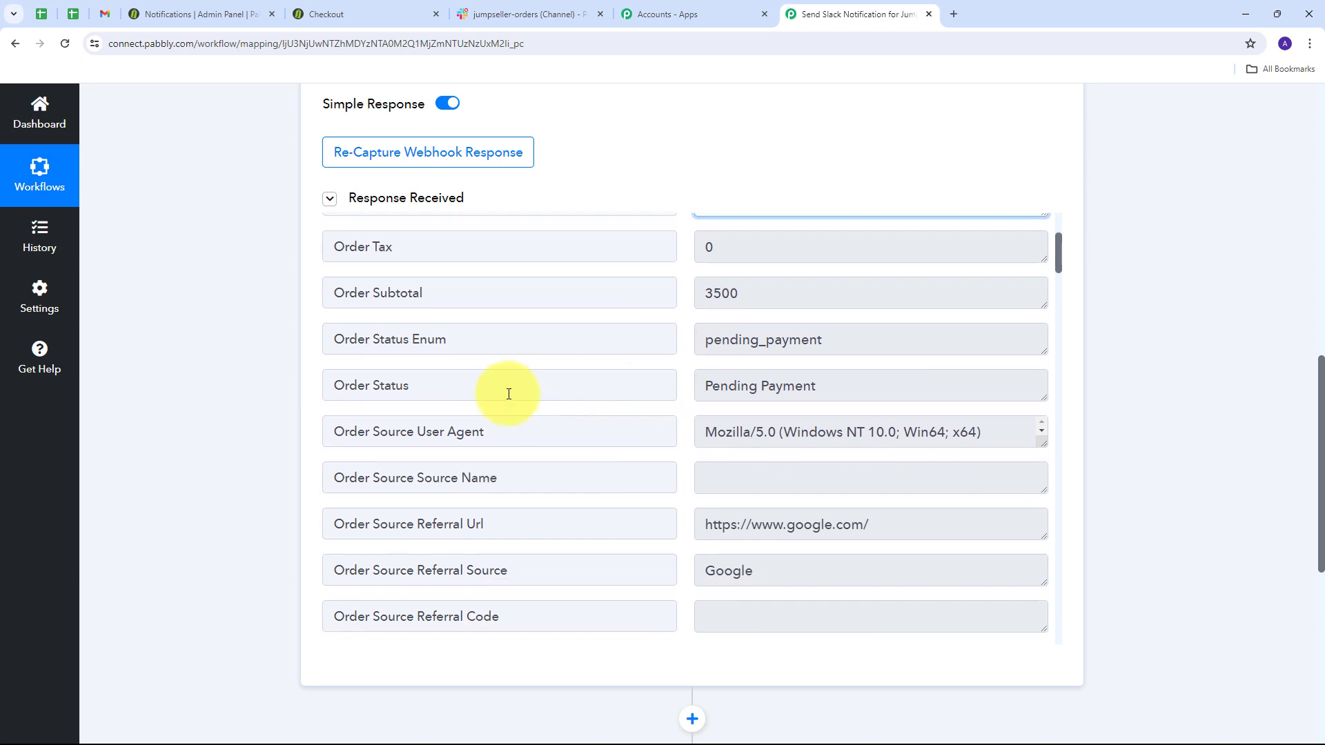
pyautogui.moveTo(860, 384); pyautogui.dragTo(767, 391)
pyautogui.scroll(-15, 666, 405)
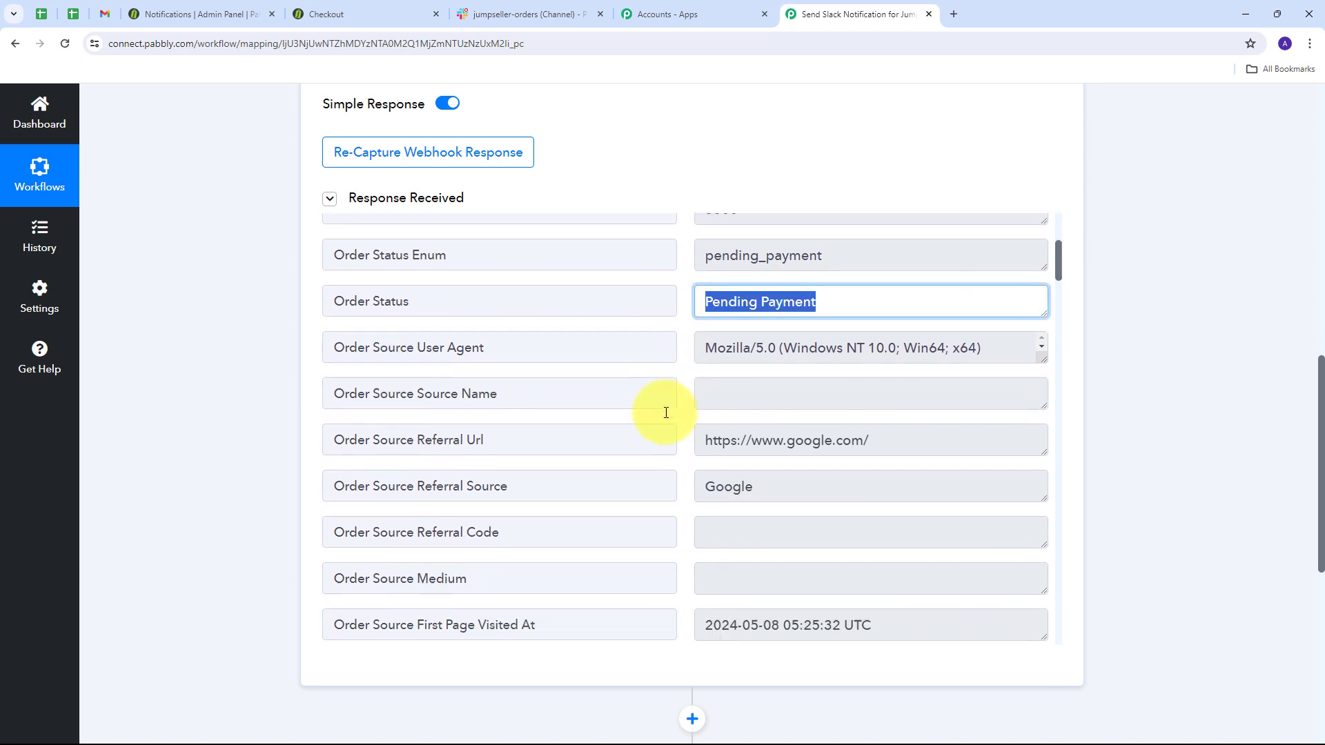
pyautogui.moveTo(852, 349); pyautogui.dragTo(645, 350)
# Examine the shipping name, surname, region, postal code, country, city, street and apartment in the captured response.
pyautogui.scroll(-5, 675, 380)
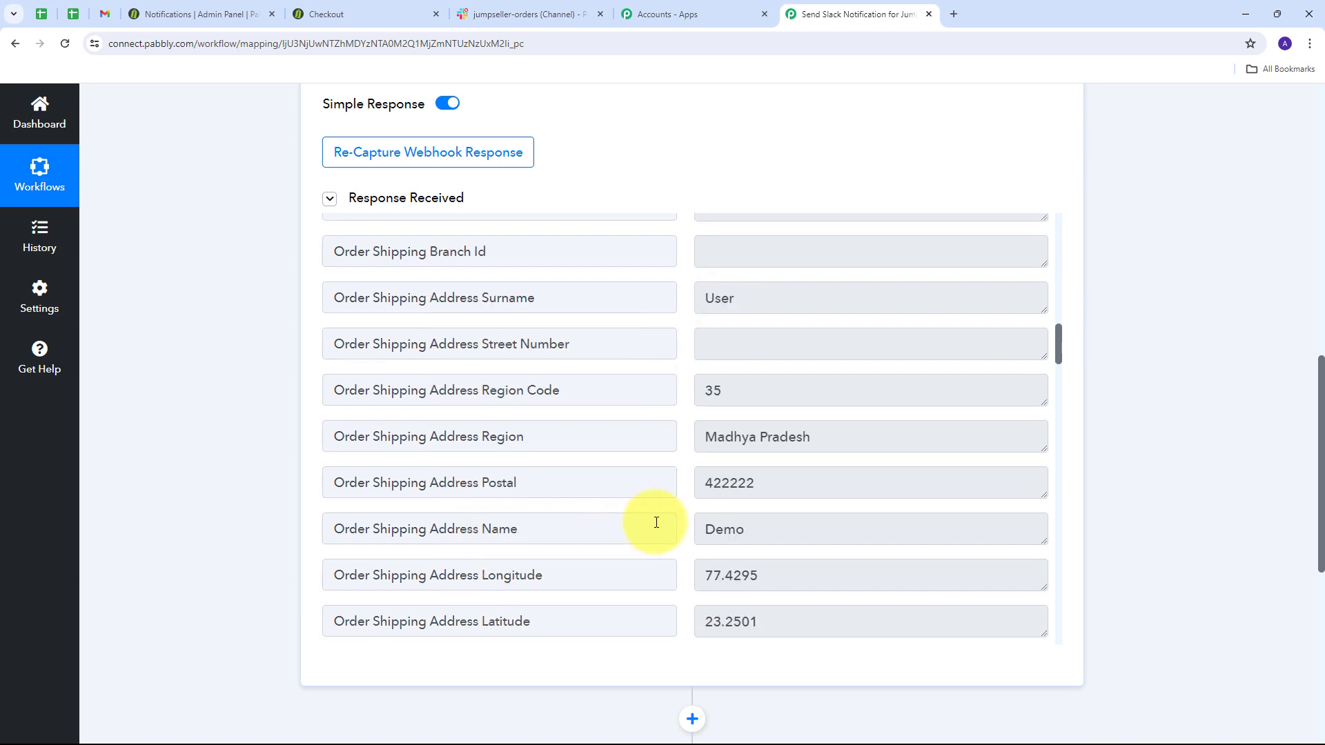
pyautogui.moveTo(792, 524); pyautogui.dragTo(713, 530)
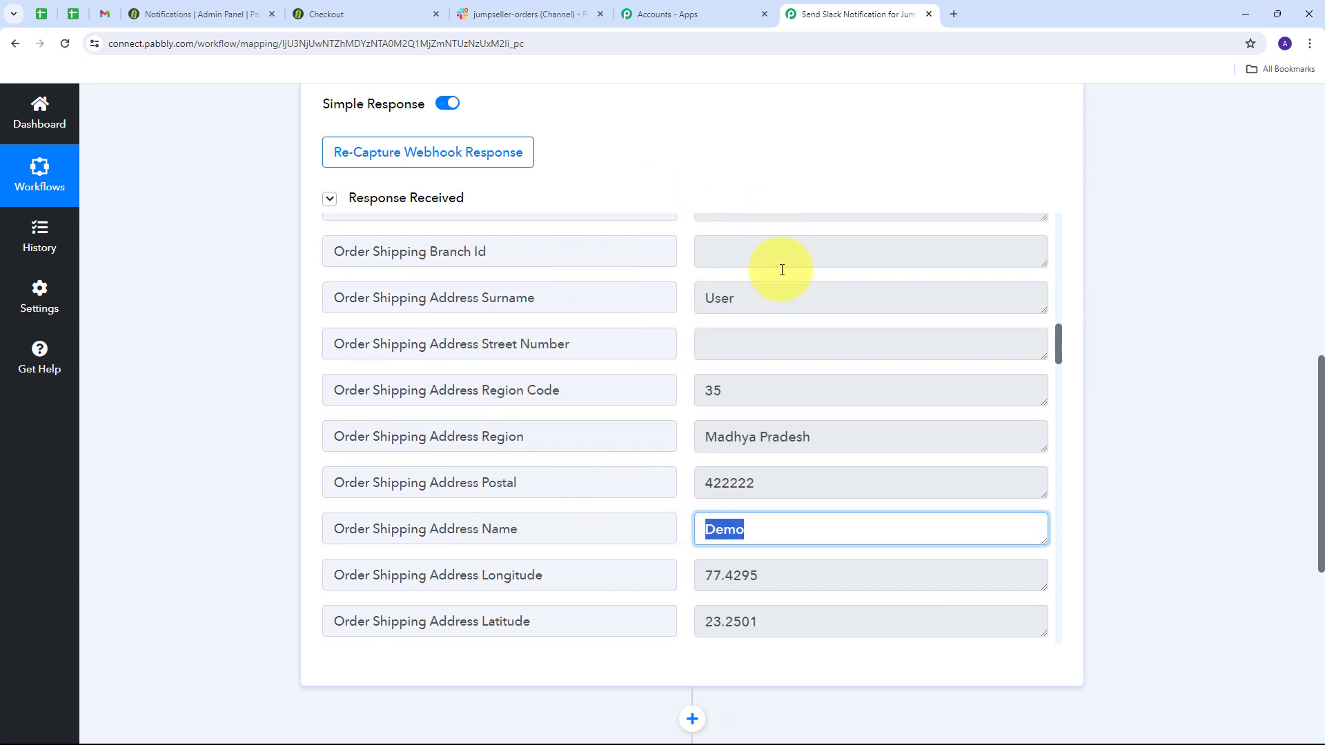
pyautogui.moveTo(773, 298); pyautogui.dragTo(630, 296)
pyautogui.click(794, 437)
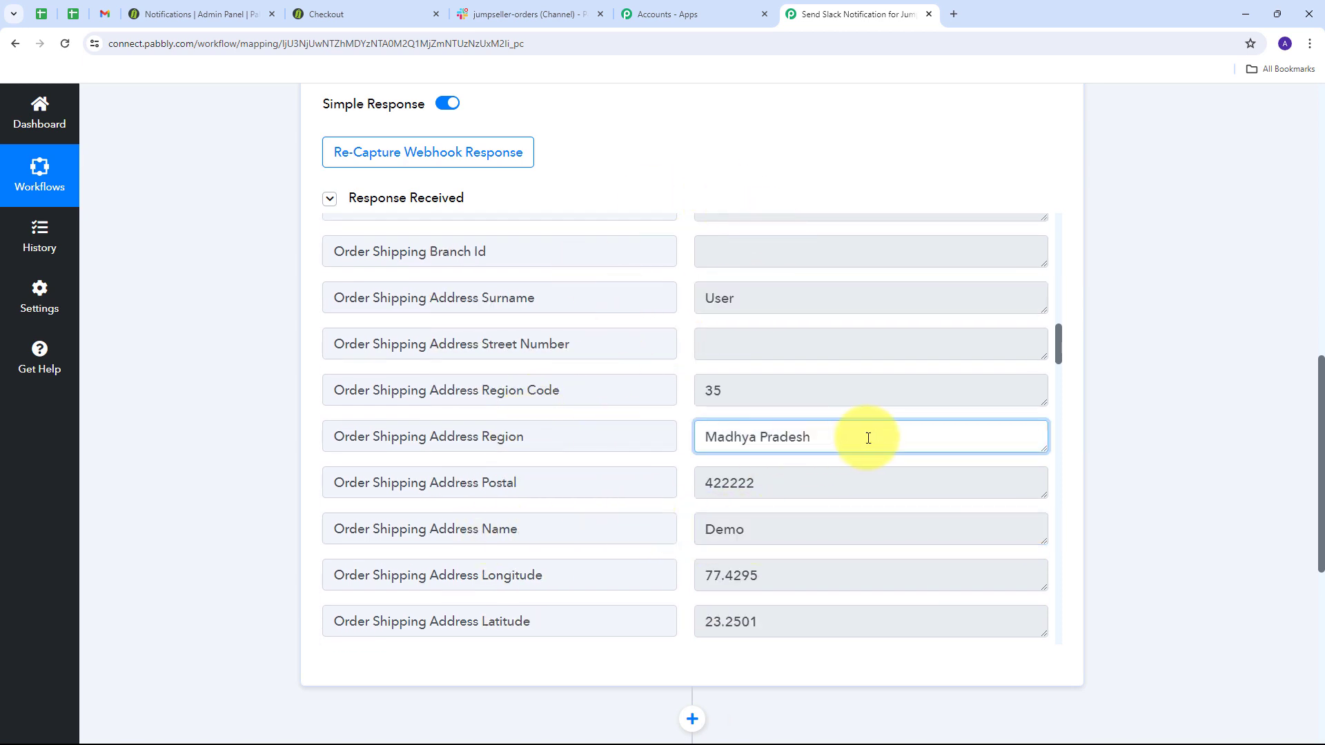
pyautogui.moveTo(867, 438); pyautogui.dragTo(641, 435)
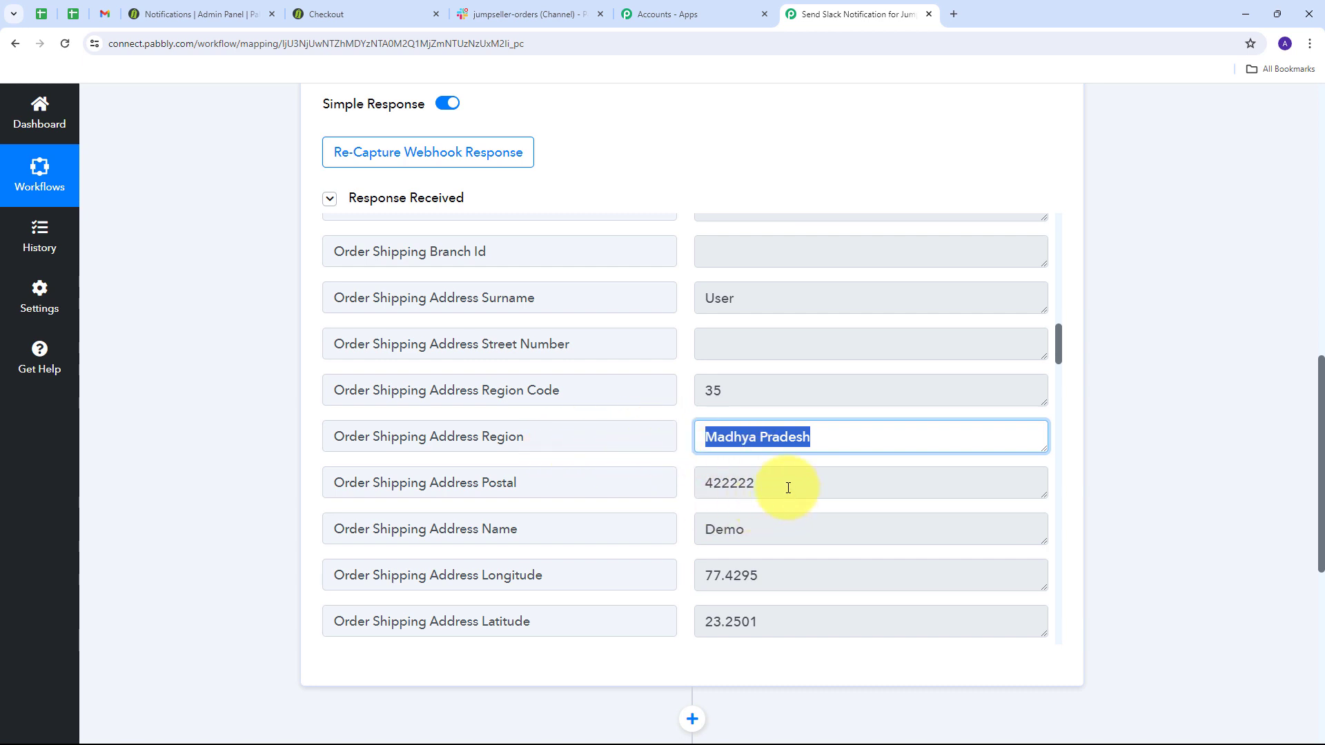
pyautogui.moveTo(787, 482); pyautogui.dragTo(578, 508)
pyautogui.scroll(-5, 778, 438)
pyautogui.moveTo(797, 440); pyautogui.dragTo(553, 438)
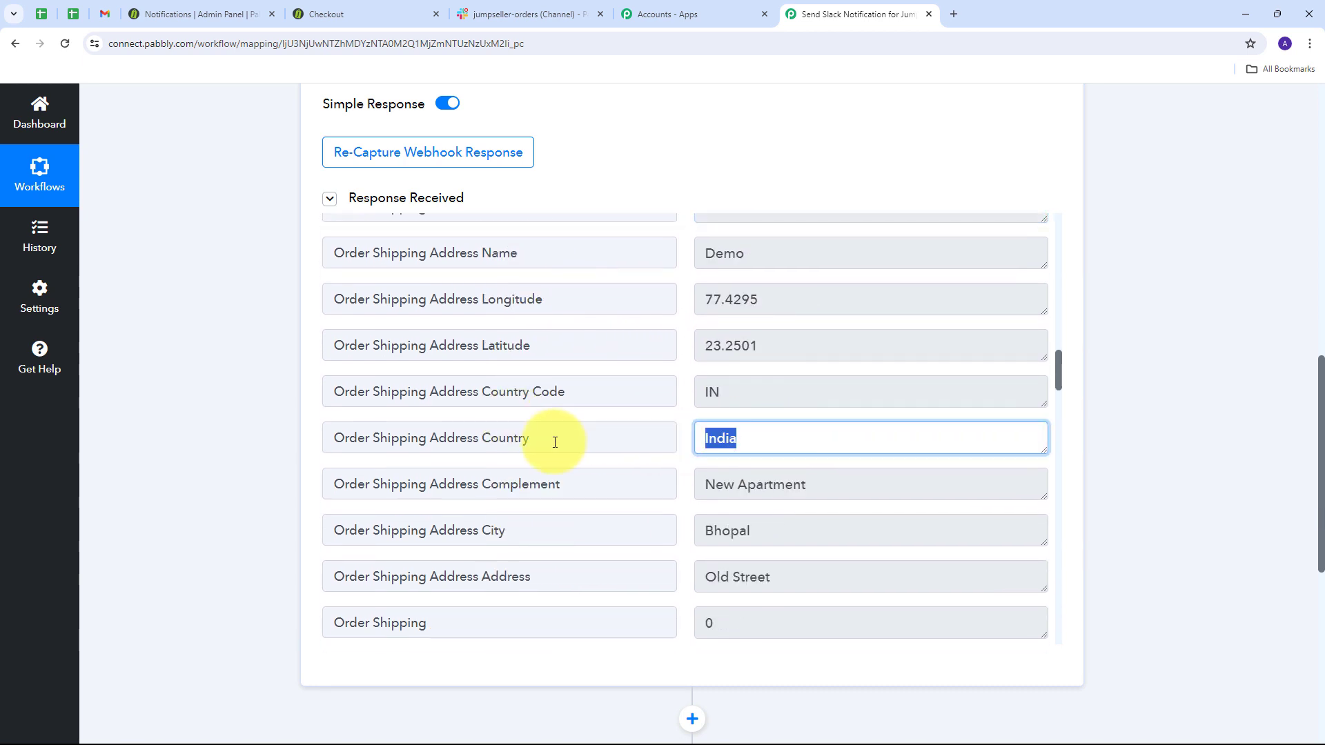
pyautogui.scroll(-1, 573, 431)
pyautogui.moveTo(813, 460); pyautogui.dragTo(648, 458)
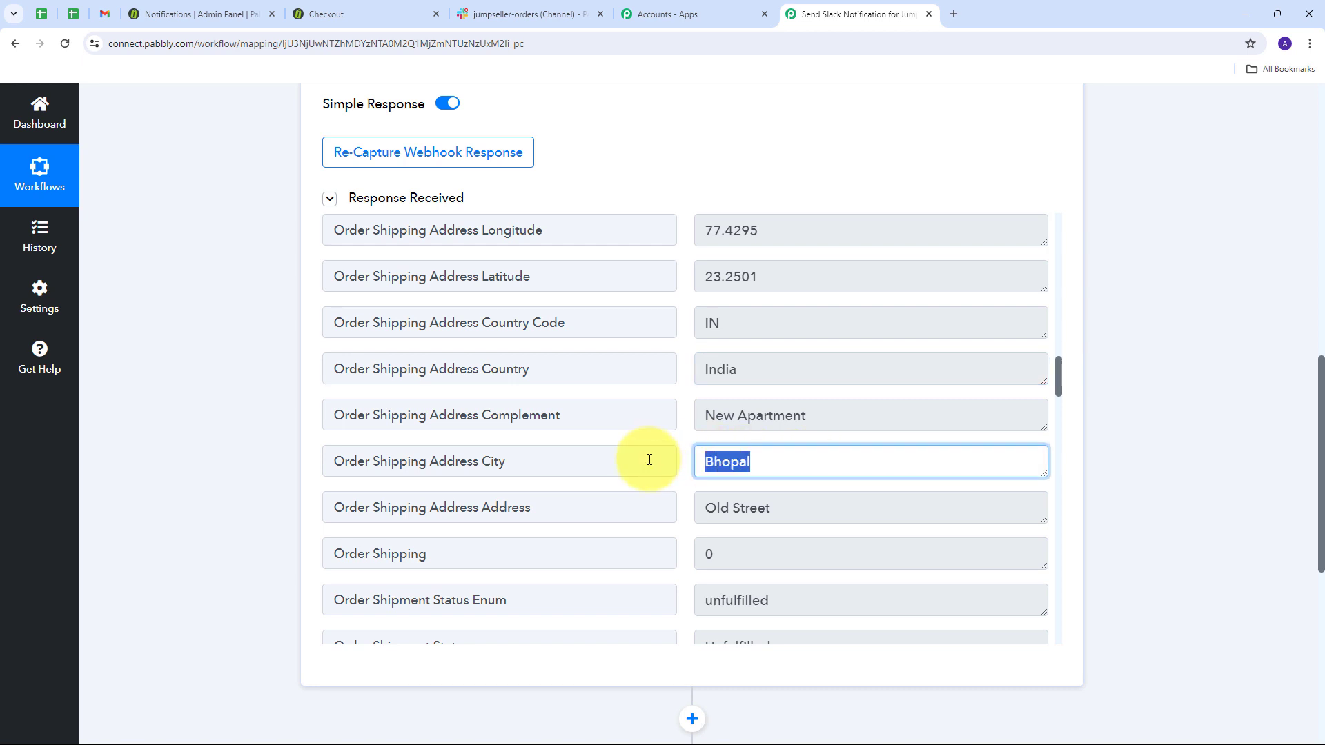
pyautogui.moveTo(822, 515); pyautogui.dragTo(664, 508)
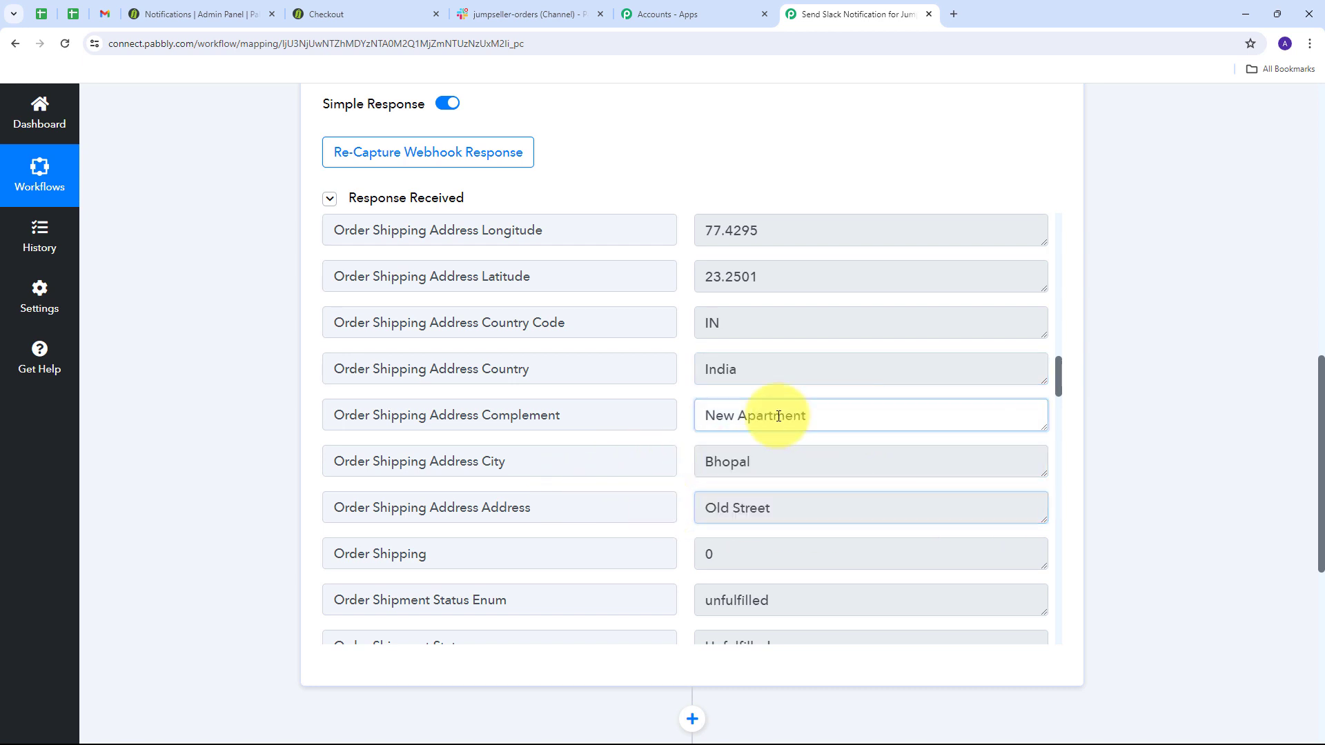
pyautogui.moveTo(775, 414); pyautogui.dragTo(674, 414)
# Examine the product name, product ID, payment method and order ID in the captured response.
pyautogui.scroll(-10, 810, 423)
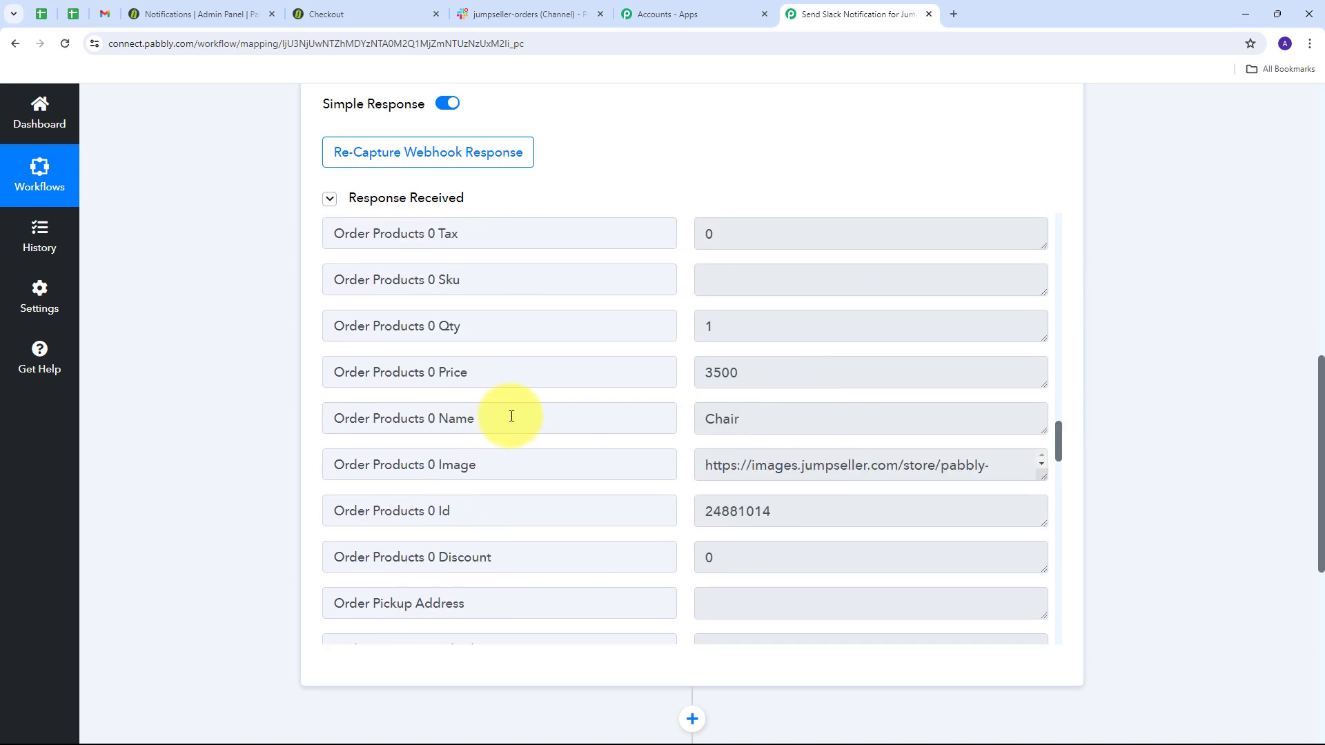
pyautogui.moveTo(784, 423); pyautogui.dragTo(628, 417)
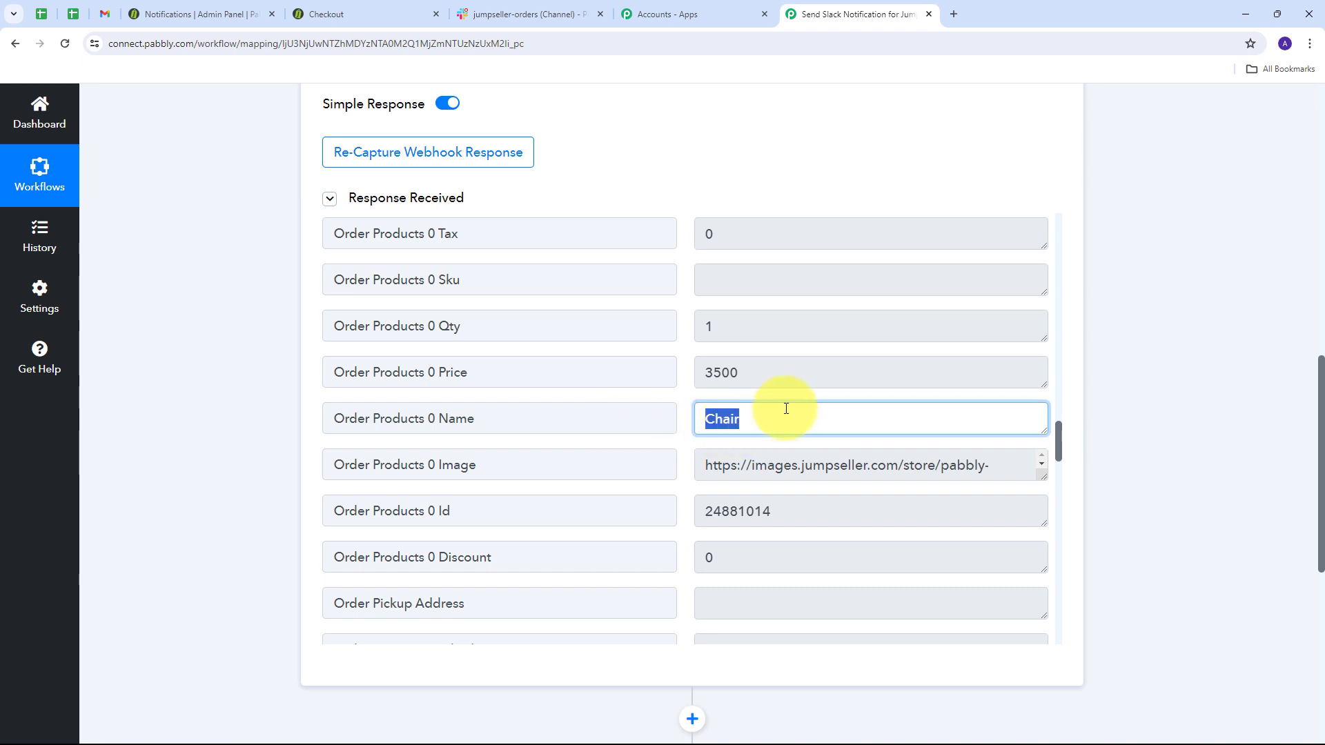
pyautogui.scroll(-2, 801, 386)
pyautogui.moveTo(808, 373); pyautogui.dragTo(591, 374)
pyautogui.scroll(-1, 645, 386)
pyautogui.scroll(-1, 646, 386)
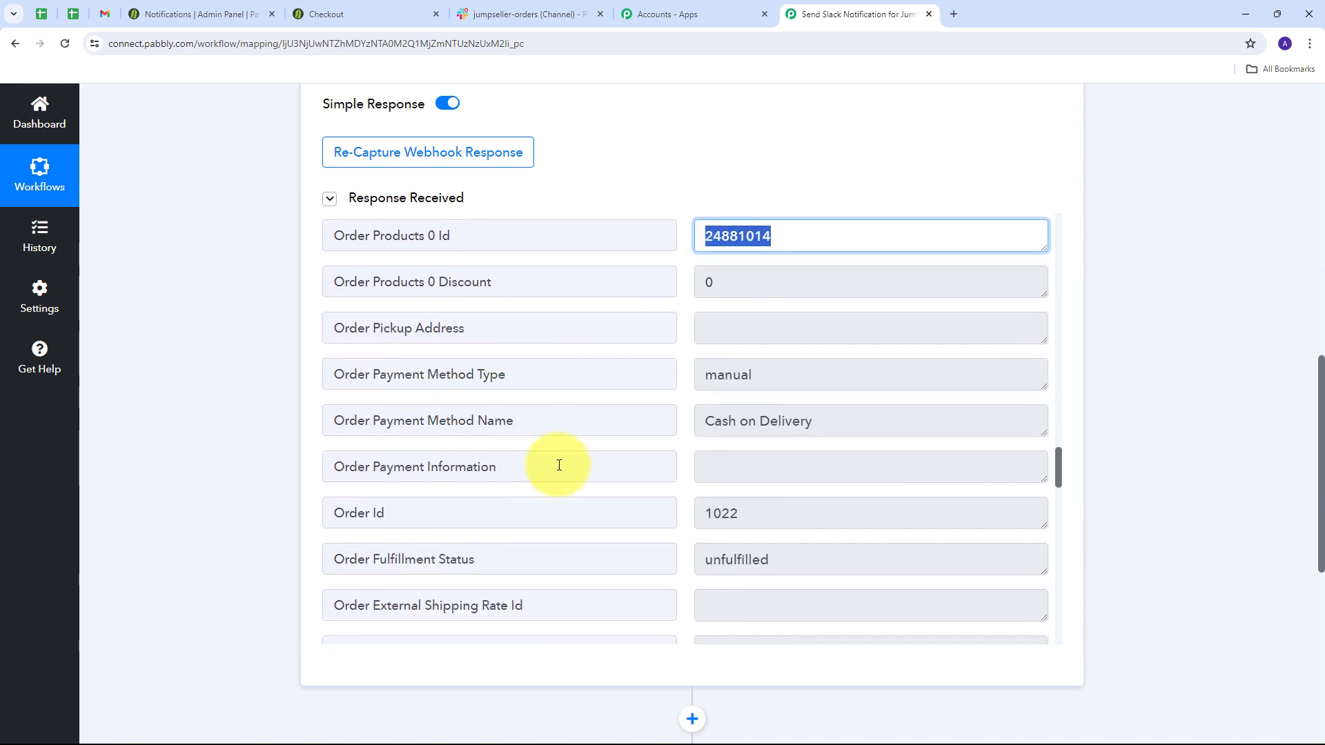
pyautogui.moveTo(841, 418); pyautogui.dragTo(647, 429)
pyautogui.scroll(-3, 647, 428)
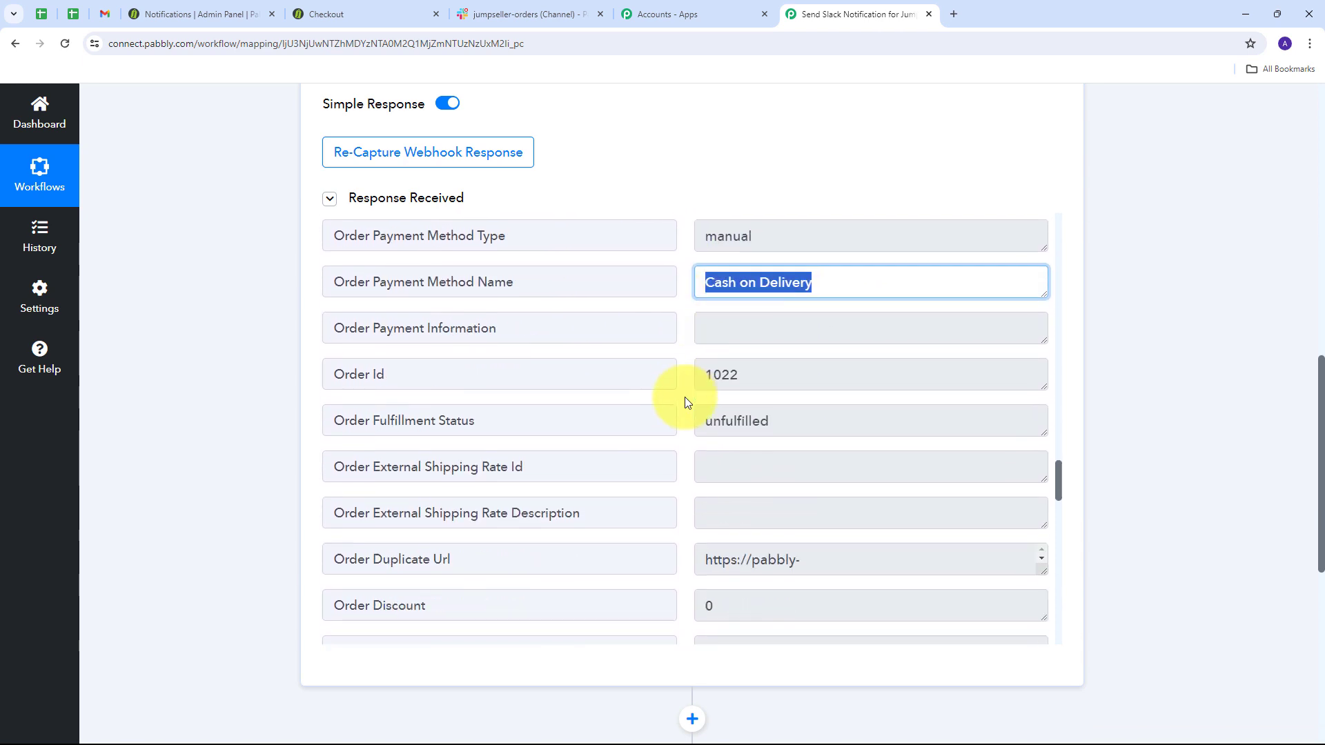
pyautogui.moveTo(778, 375); pyautogui.dragTo(669, 384)
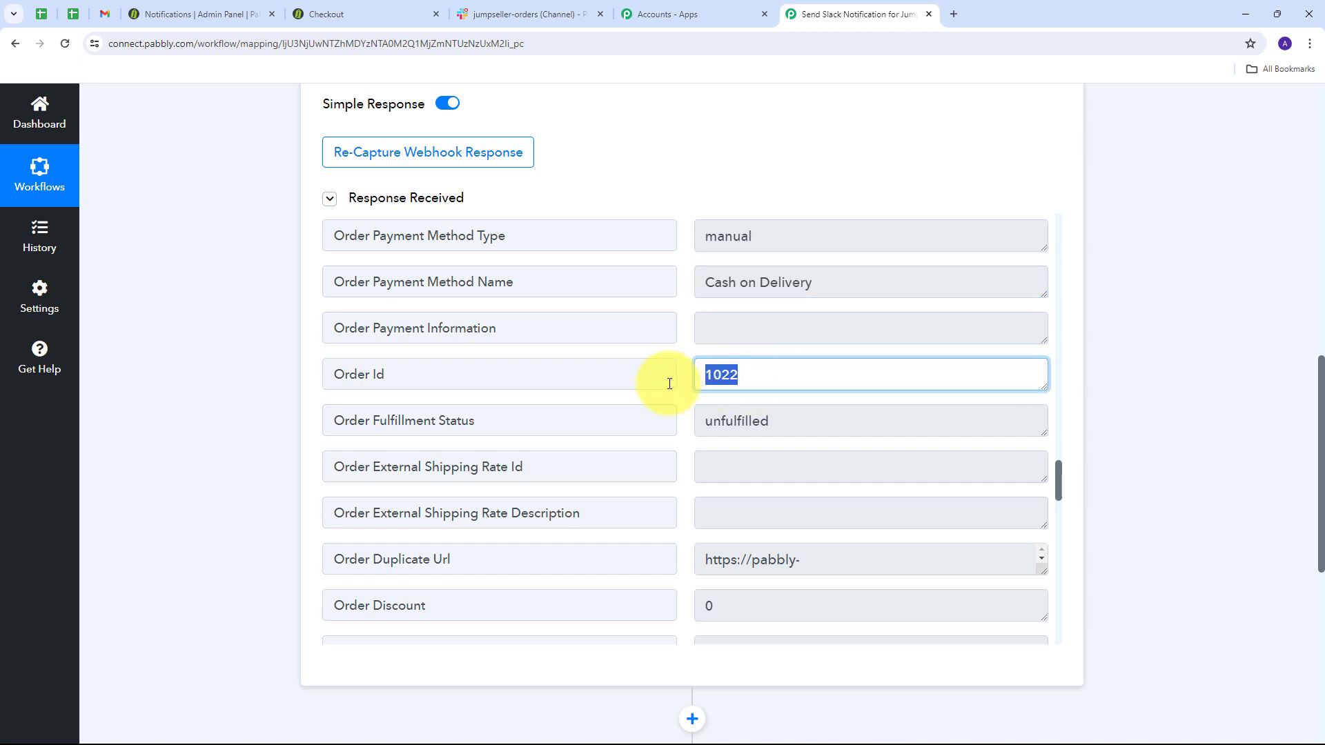
pyautogui.click(685, 385)
pyautogui.scroll(3, 685, 386)
pyautogui.scroll(-2, 685, 385)
pyautogui.scroll(-3, 685, 388)
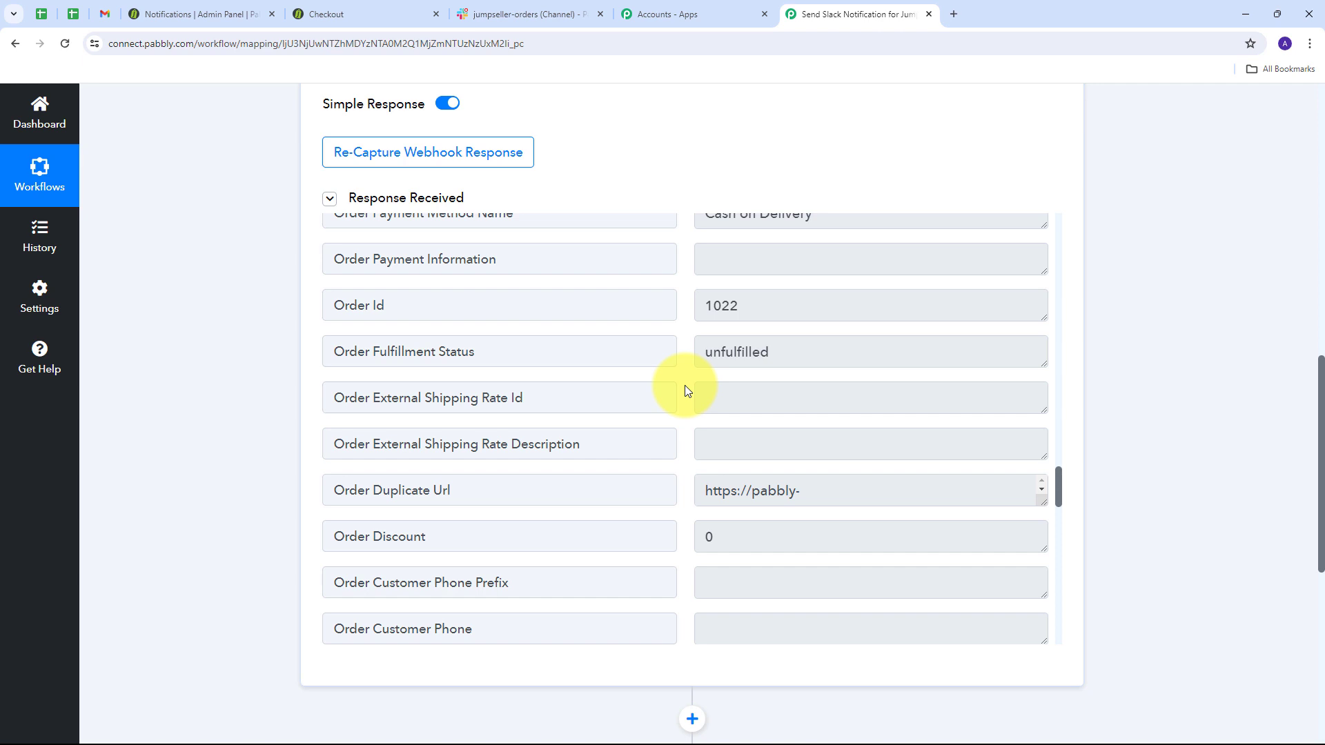
# Set the workflow's second step to Slack with the Send Channel Message action event.
pyautogui.scroll(-5, 1129, 362)
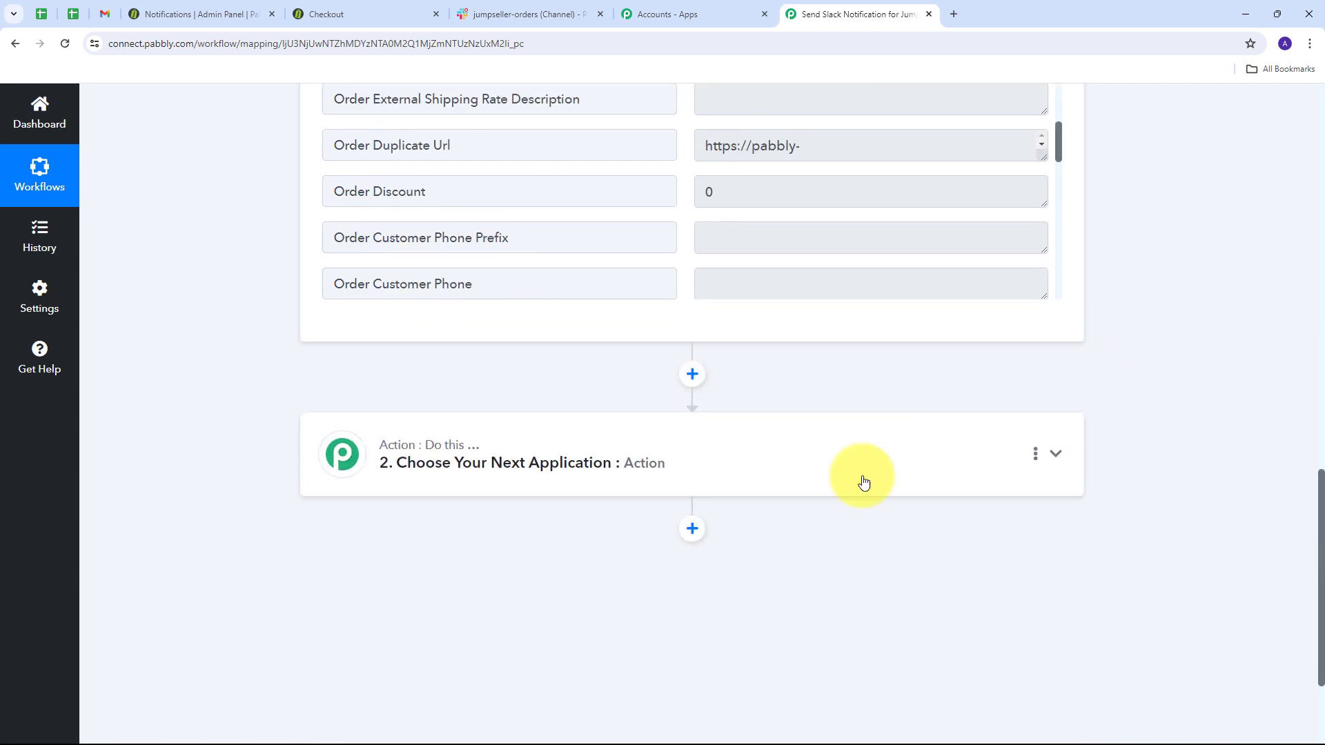
pyautogui.click(949, 461)
pyautogui.click(387, 375)
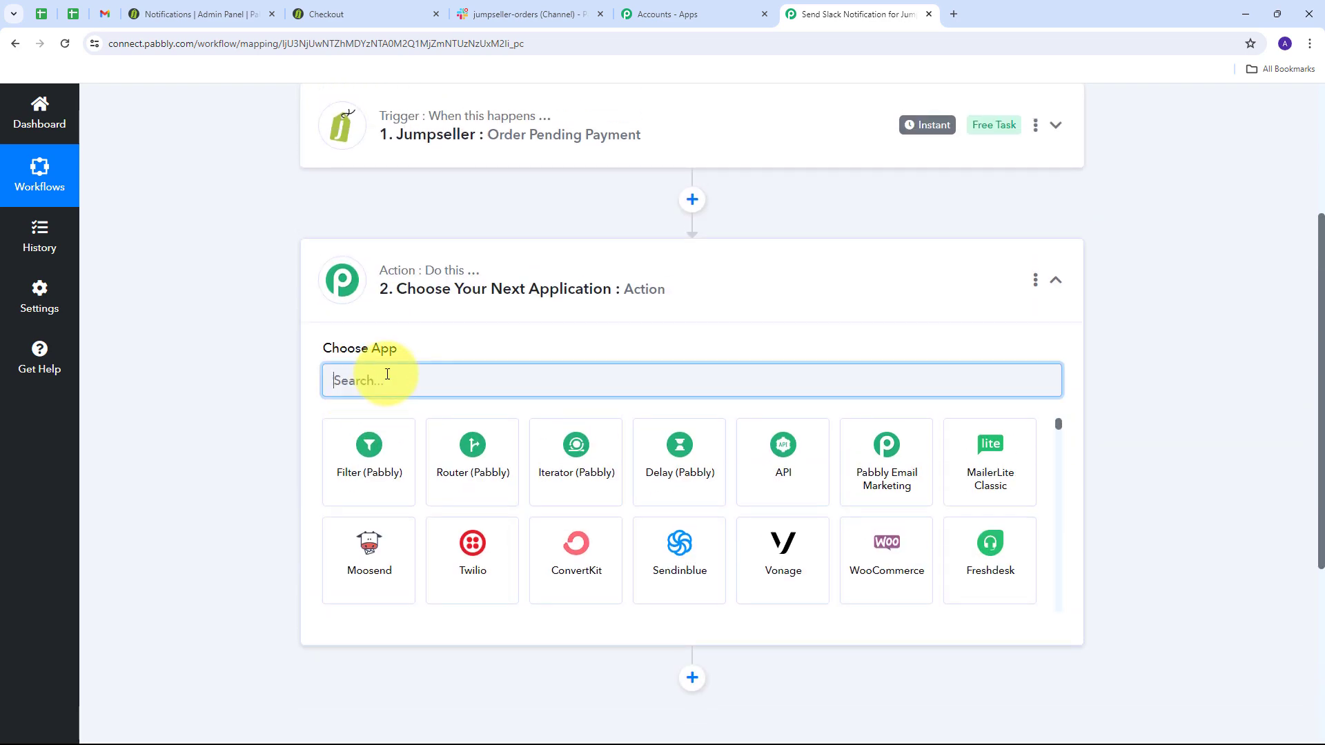
pyautogui.write('Sla')
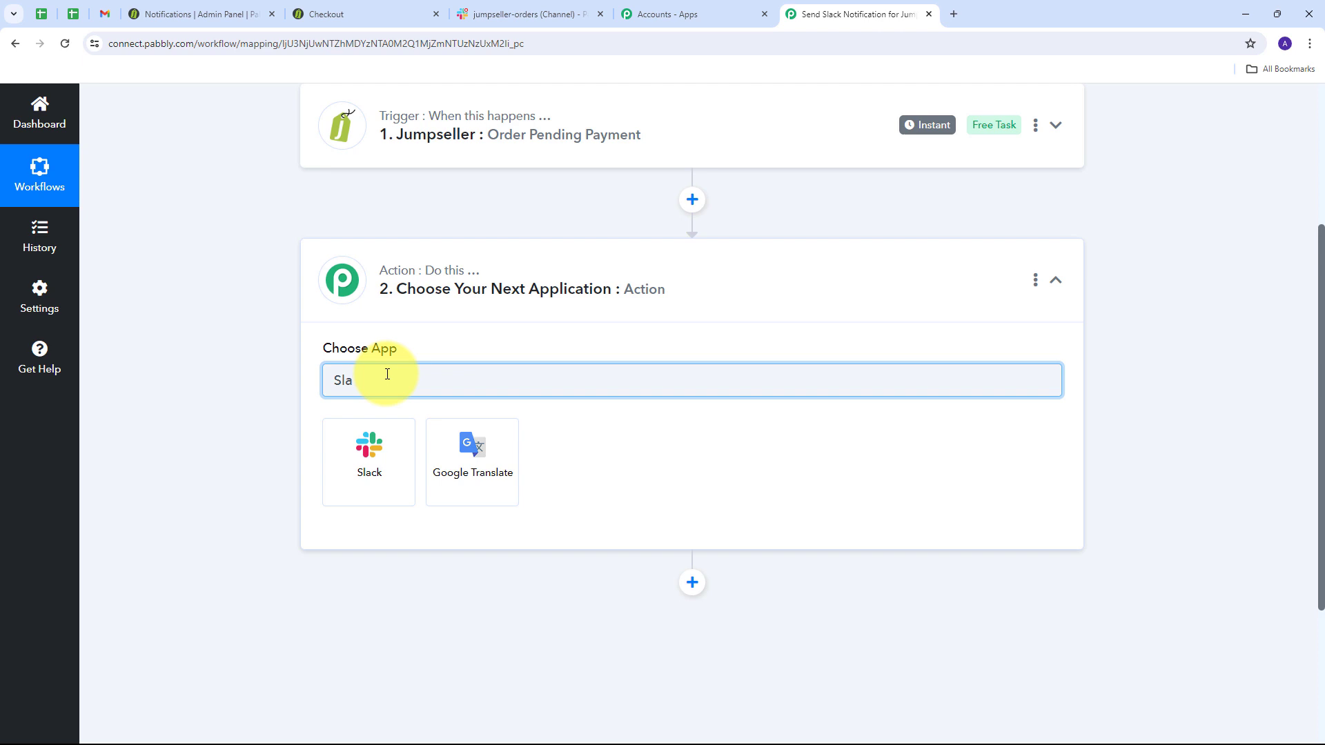
pyautogui.write('ck')
pyautogui.click(373, 452)
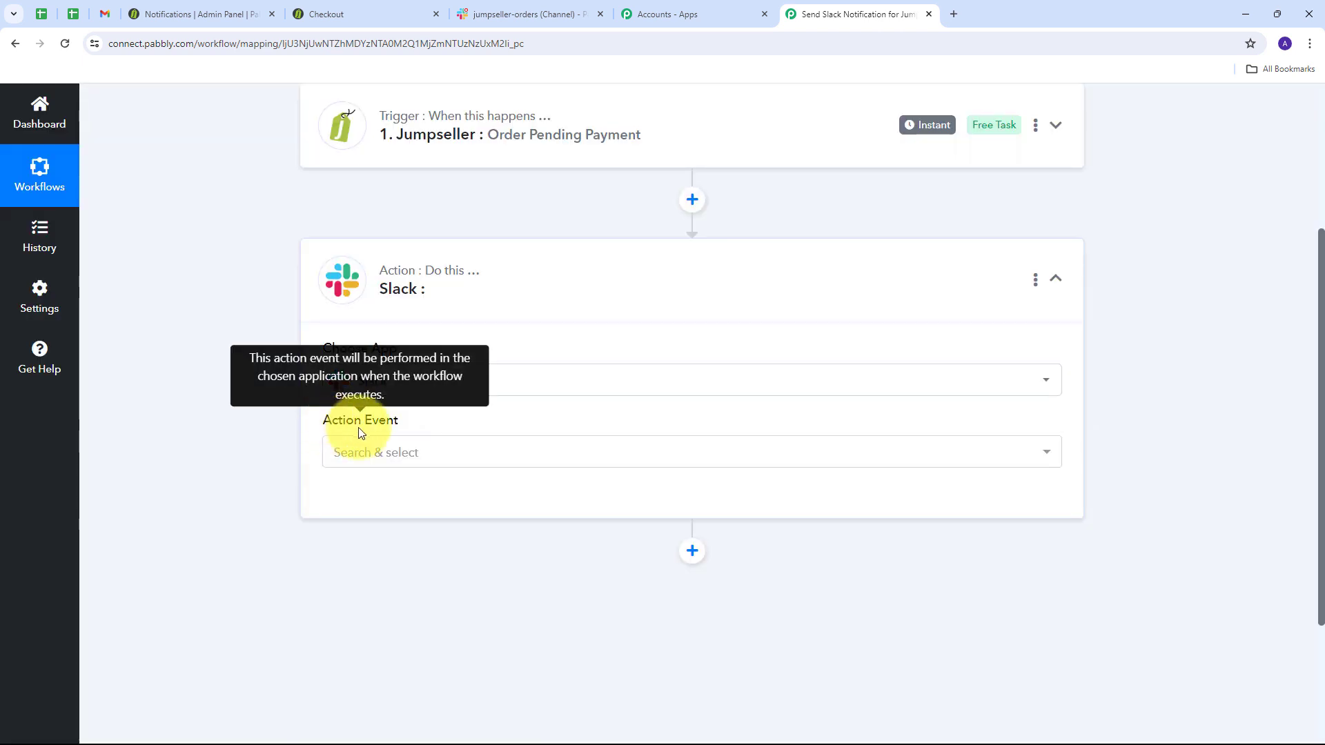
pyautogui.click(528, 461)
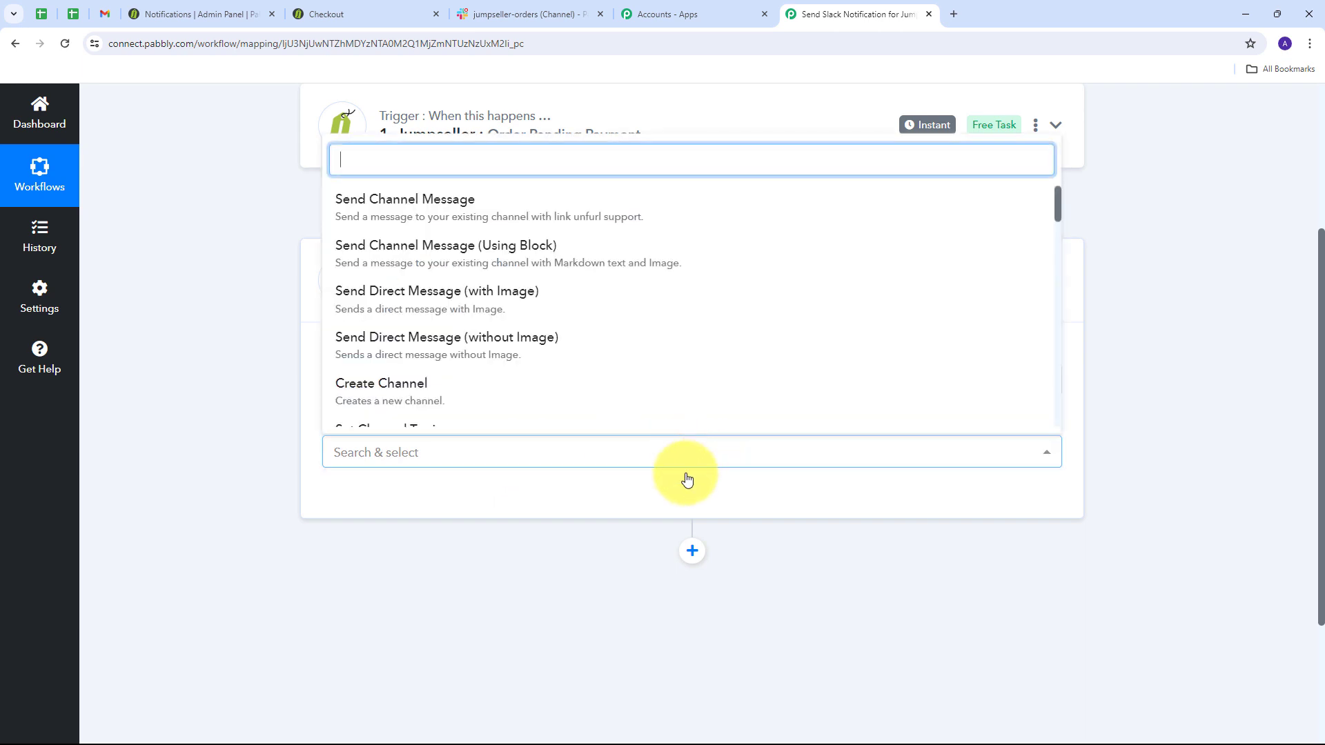
pyautogui.click(483, 215)
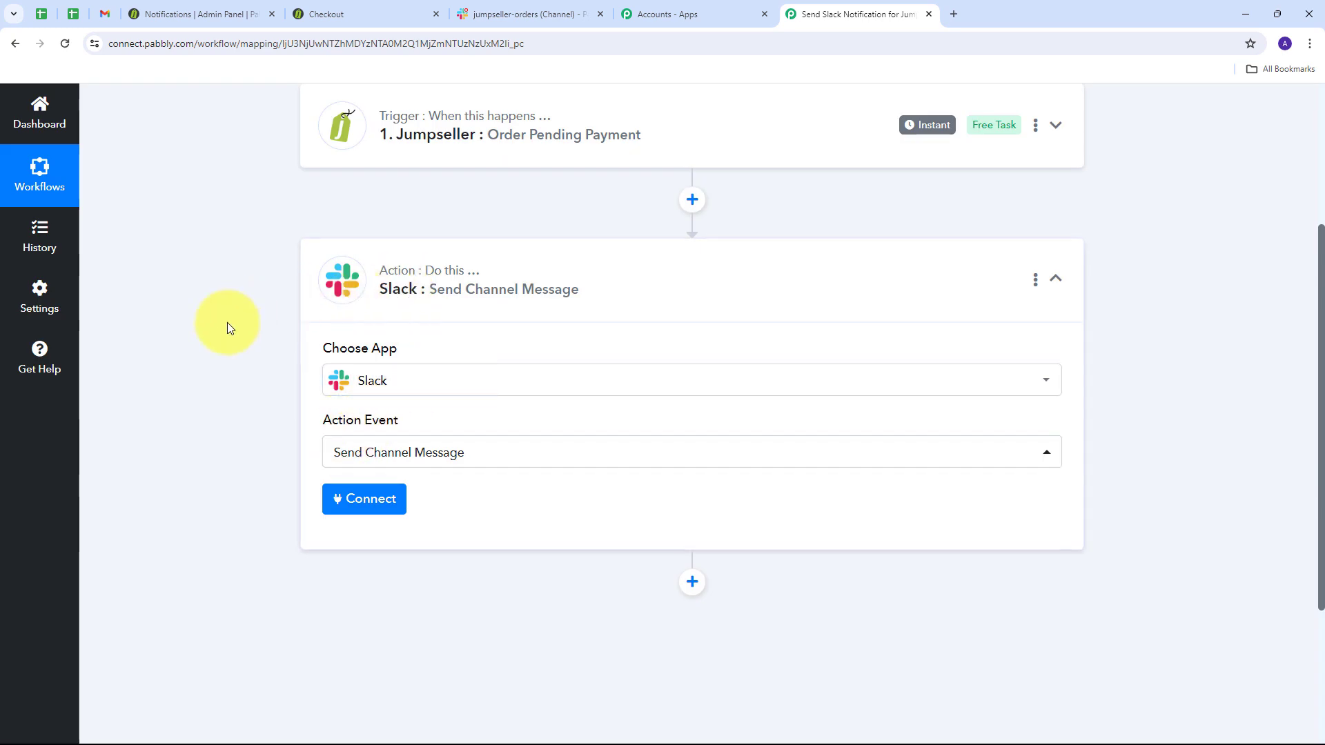
# Add a new Slack connection with the User token type and allow Pabbly Connect to access the workspace.
pyautogui.click(359, 498)
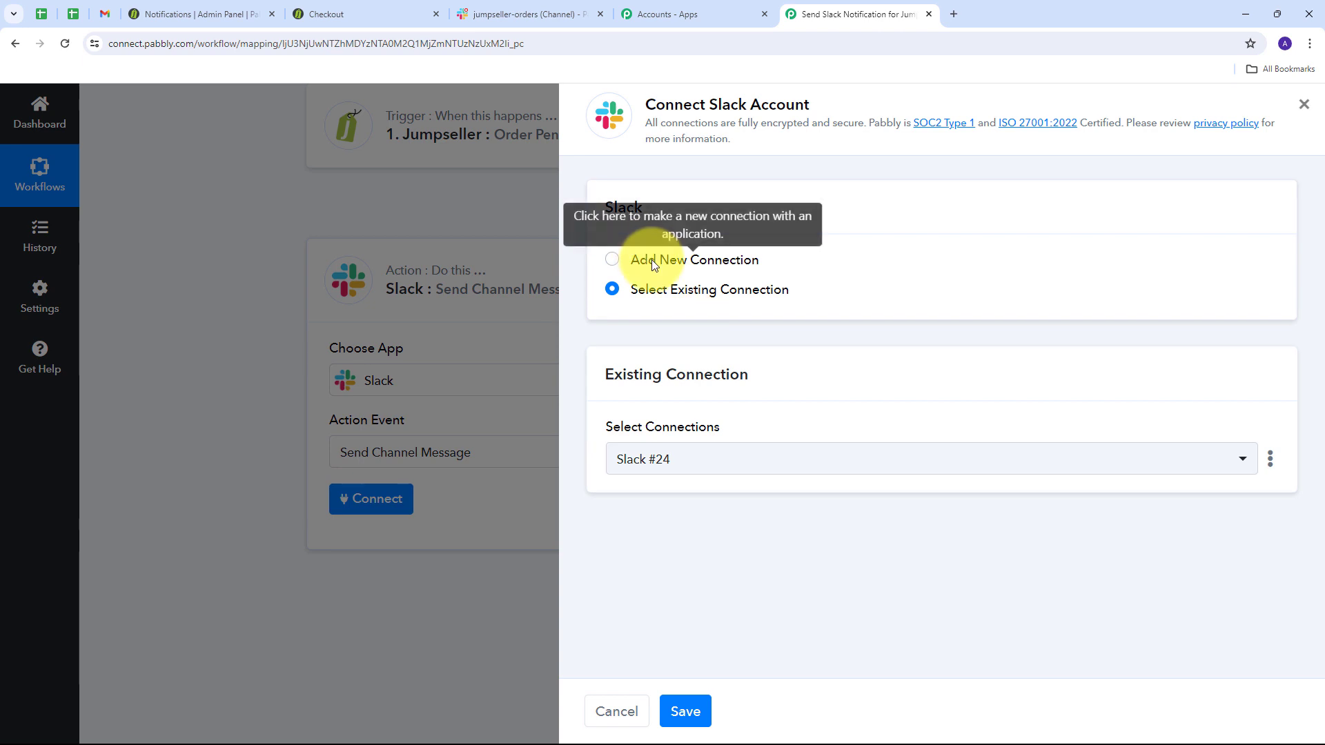
pyautogui.click(651, 260)
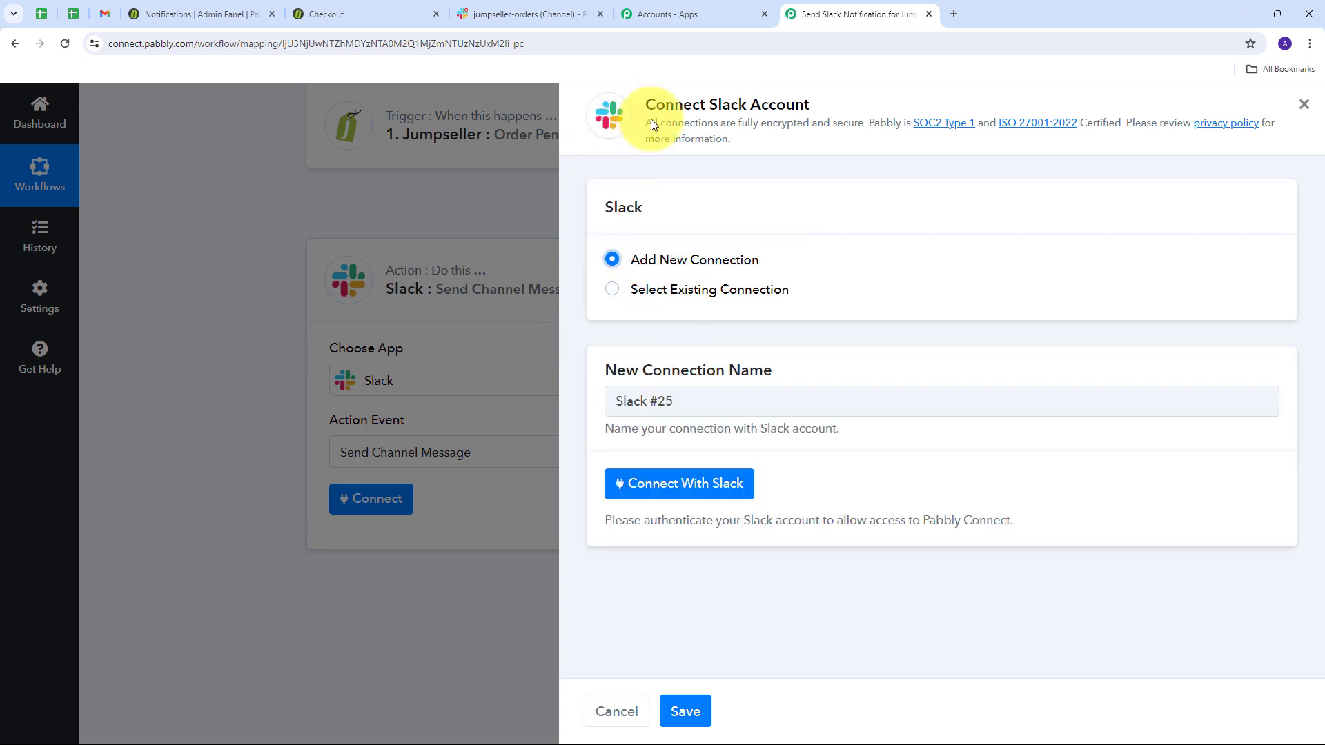
pyautogui.click(675, 496)
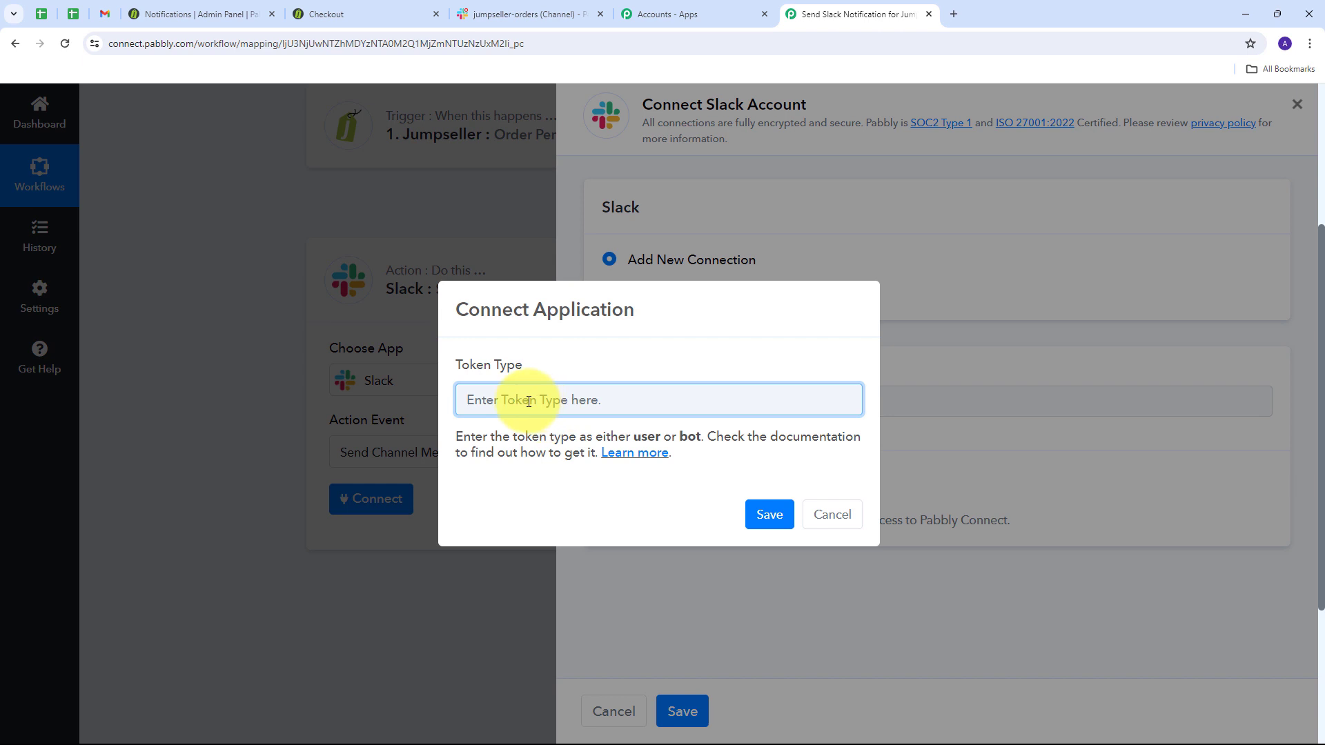
pyautogui.write('User')
pyautogui.click(765, 512)
pyautogui.click(740, 492)
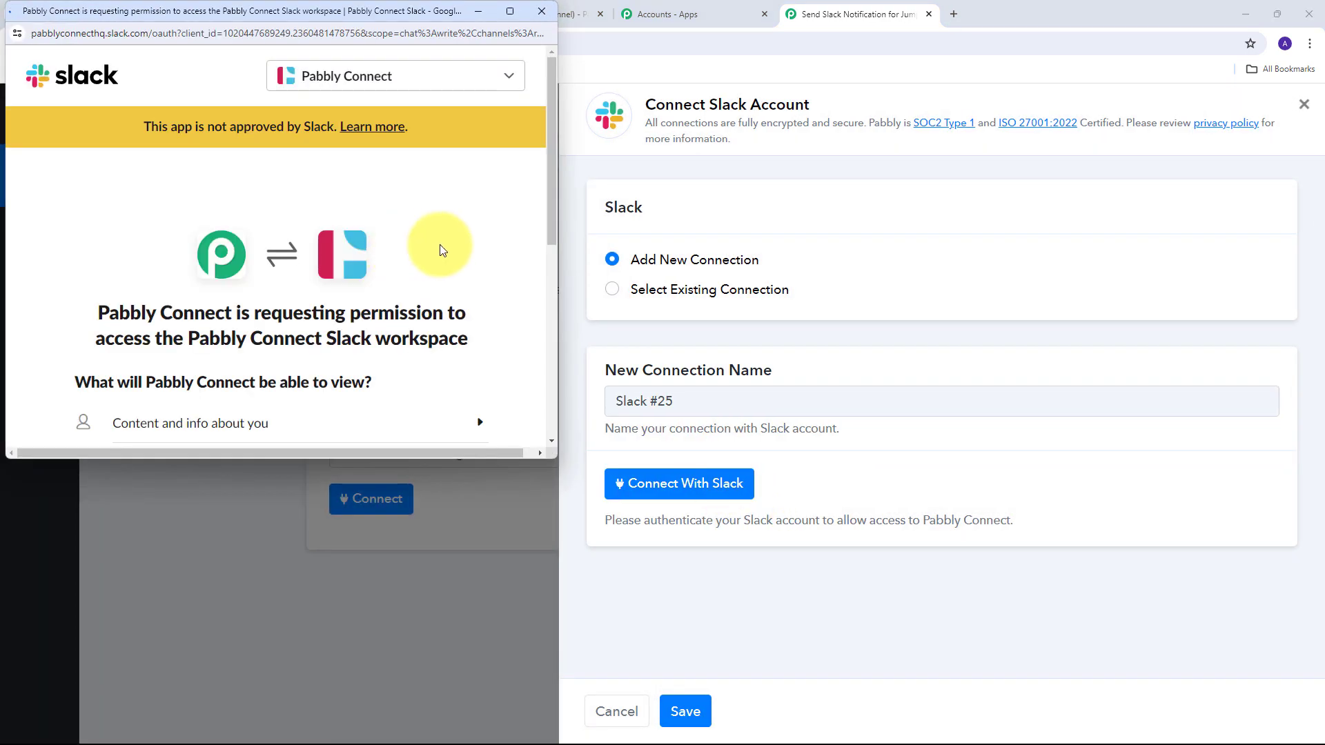
pyautogui.scroll(-5, 443, 244)
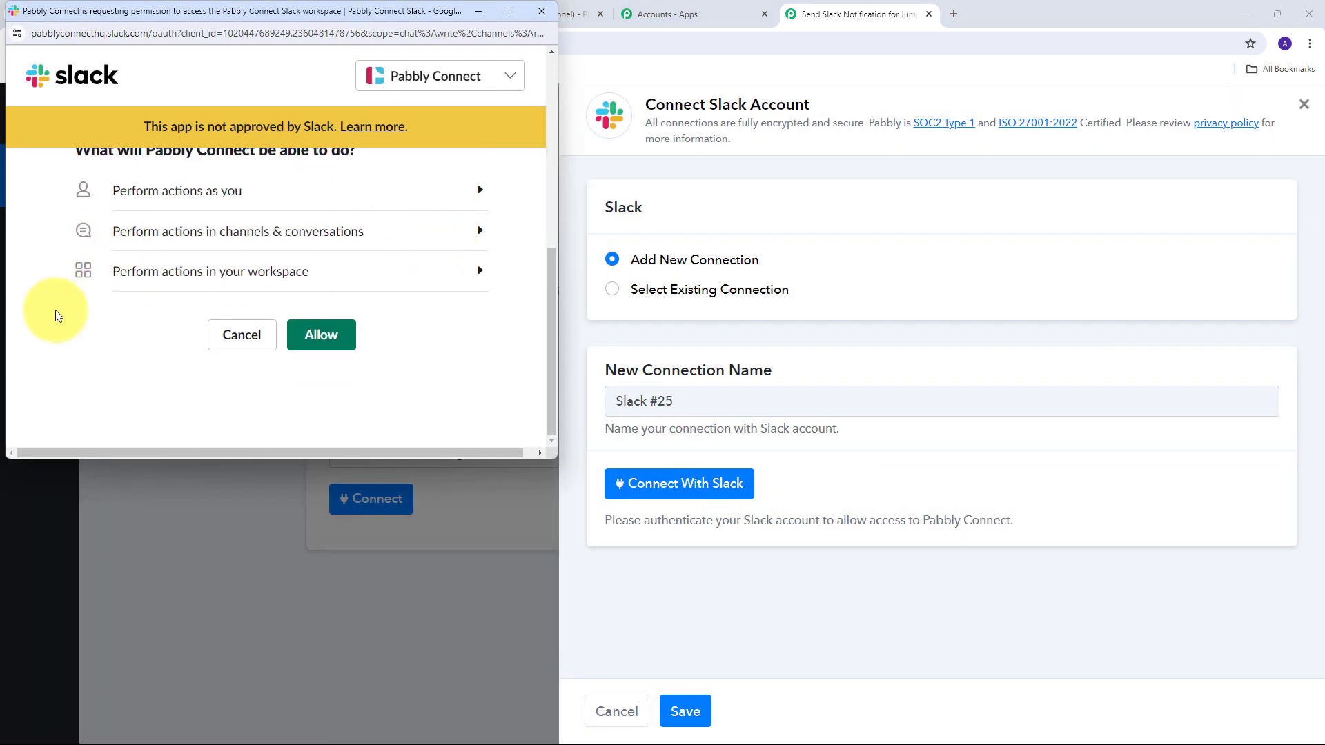
pyautogui.click(324, 339)
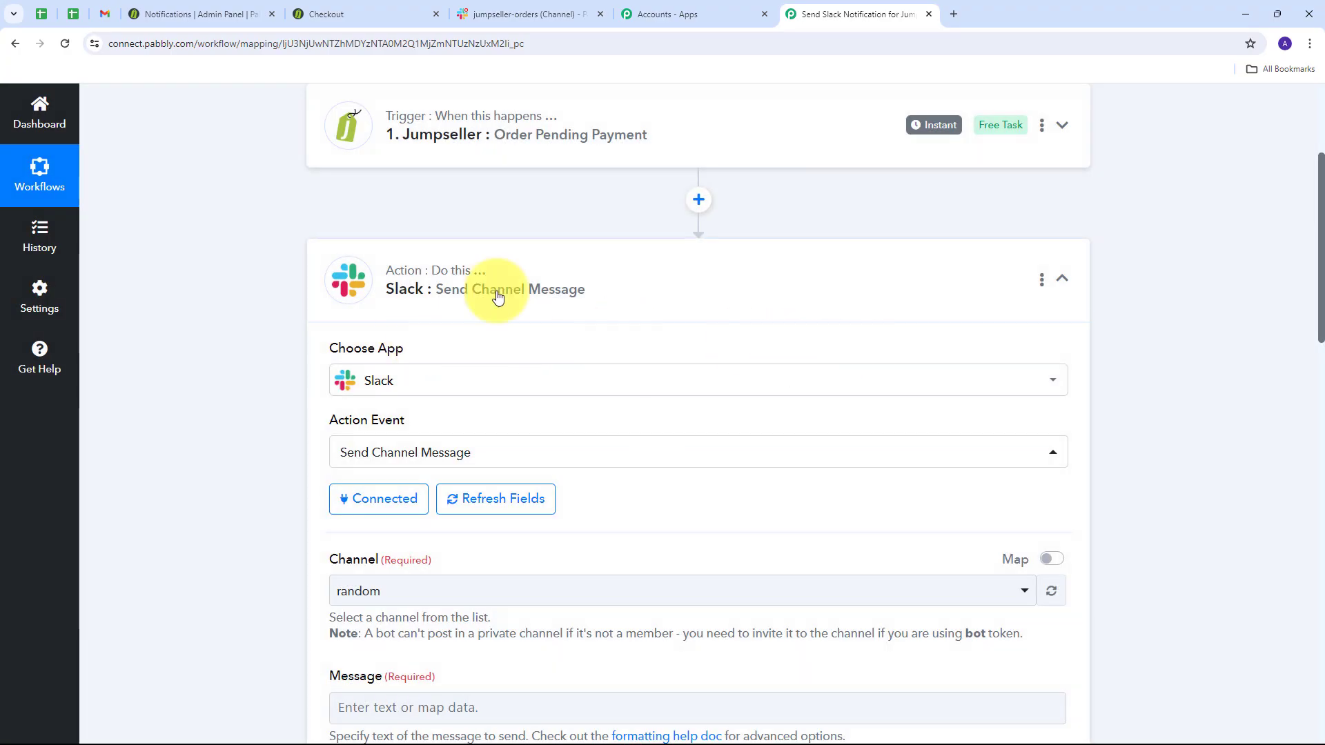
# Check the jumpseller-orders channel in Slack and return to the workflow's channel settings.
pyautogui.scroll(-4, 650, 320)
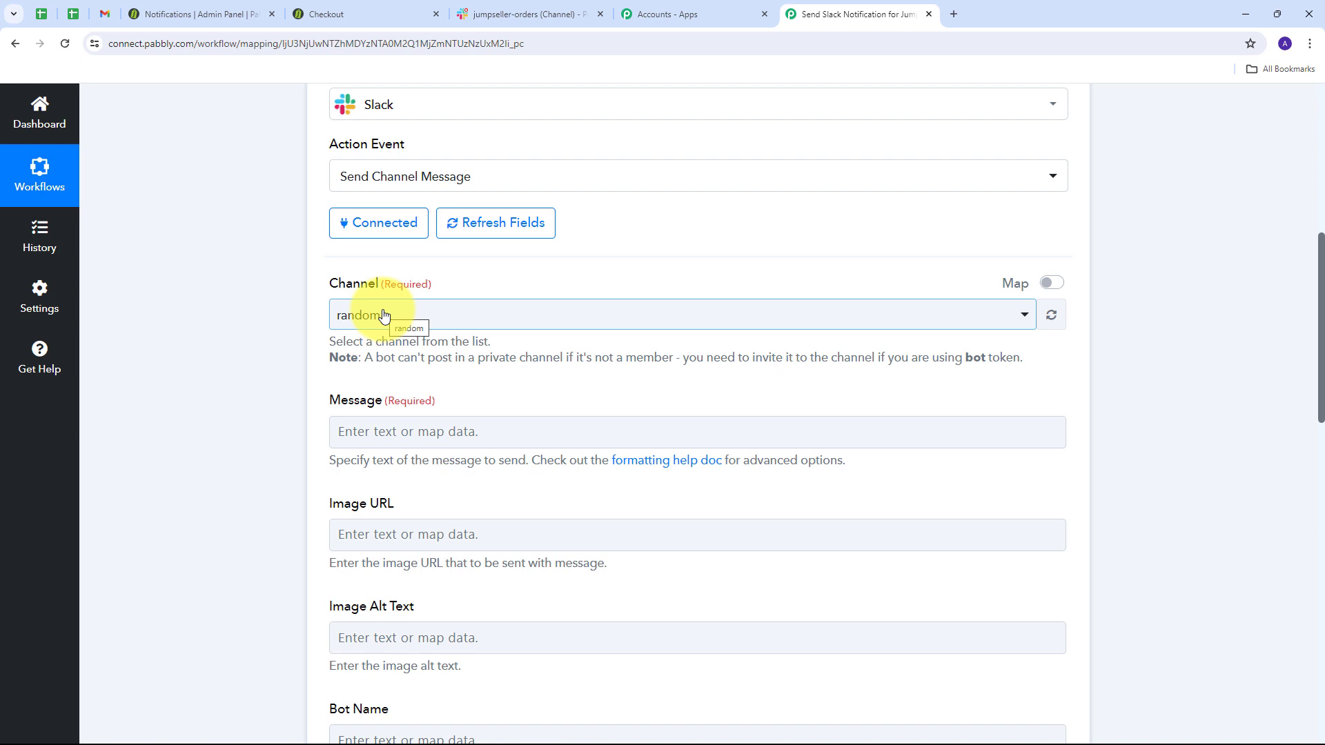
pyautogui.click(503, 16)
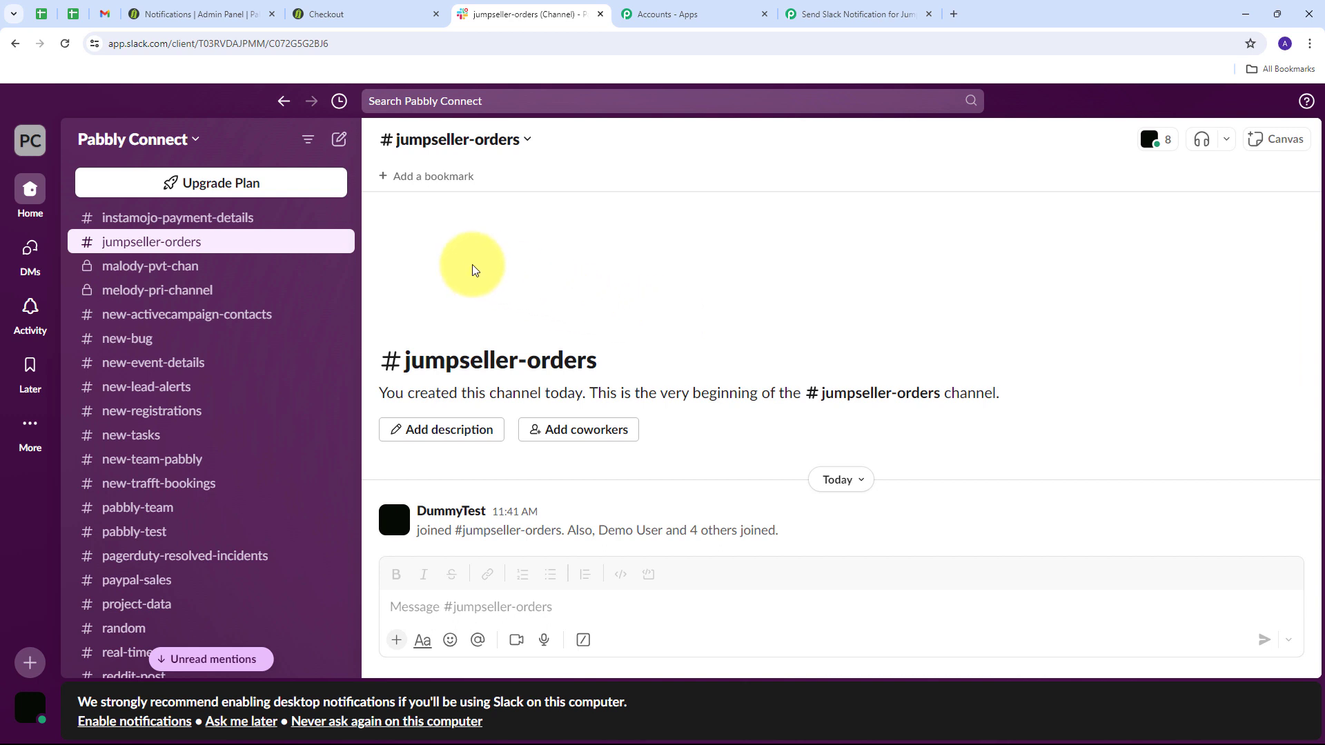
pyautogui.click(840, 7)
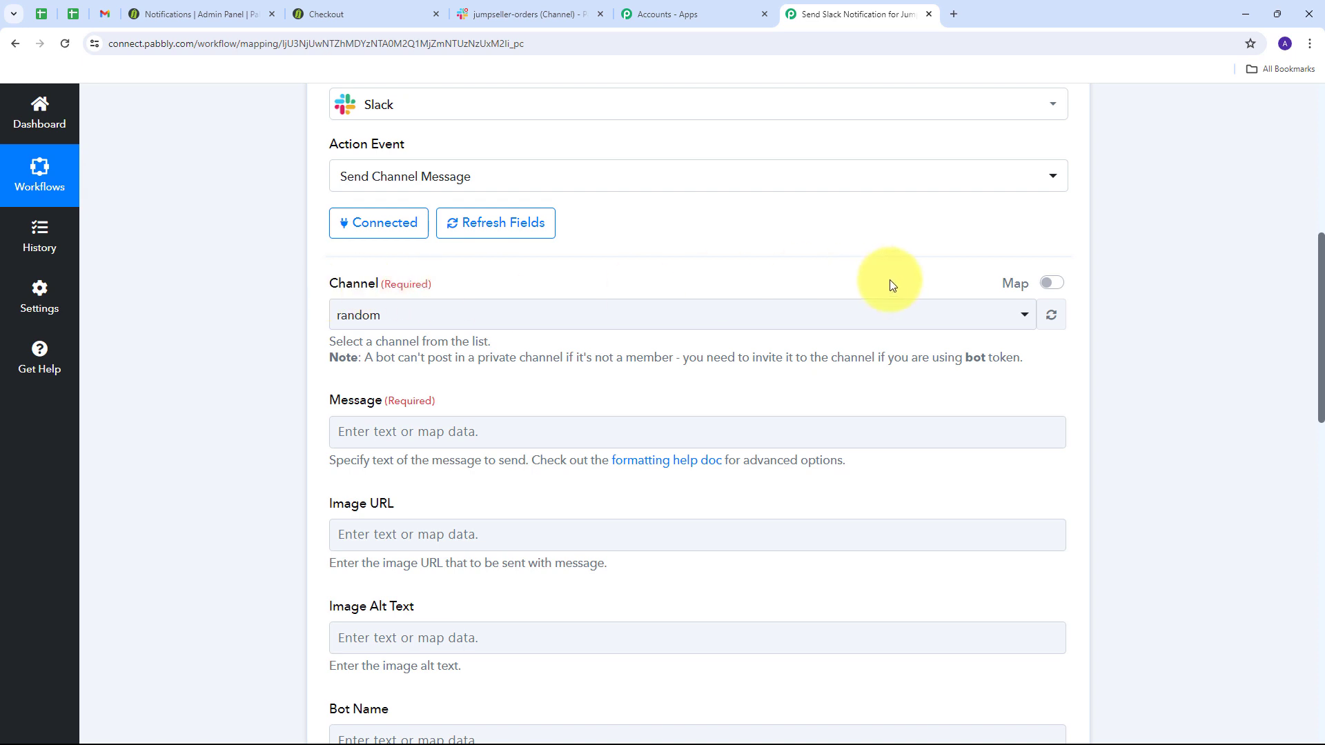
# Set the Slack message's target channel to jumpseller-orders.
pyautogui.click(867, 312)
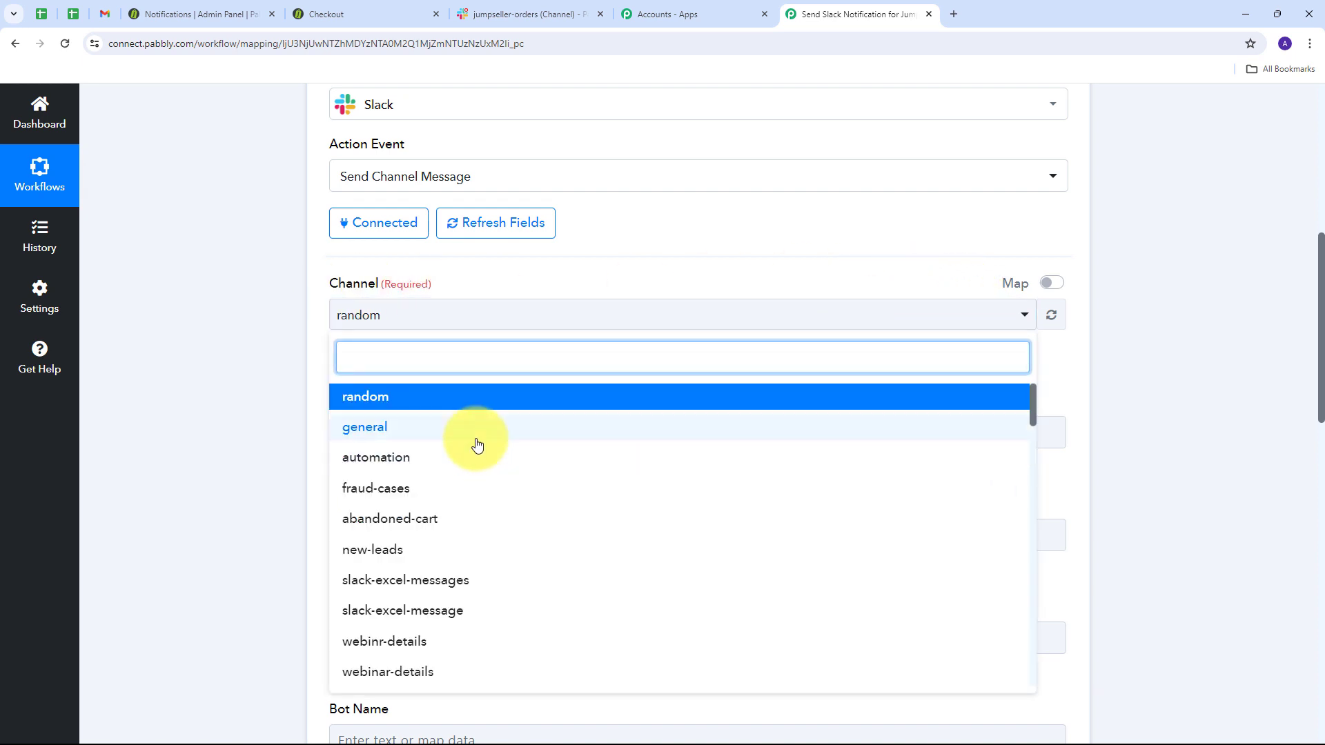
pyautogui.scroll(-6, 475, 445)
pyautogui.scroll(-5, 475, 445)
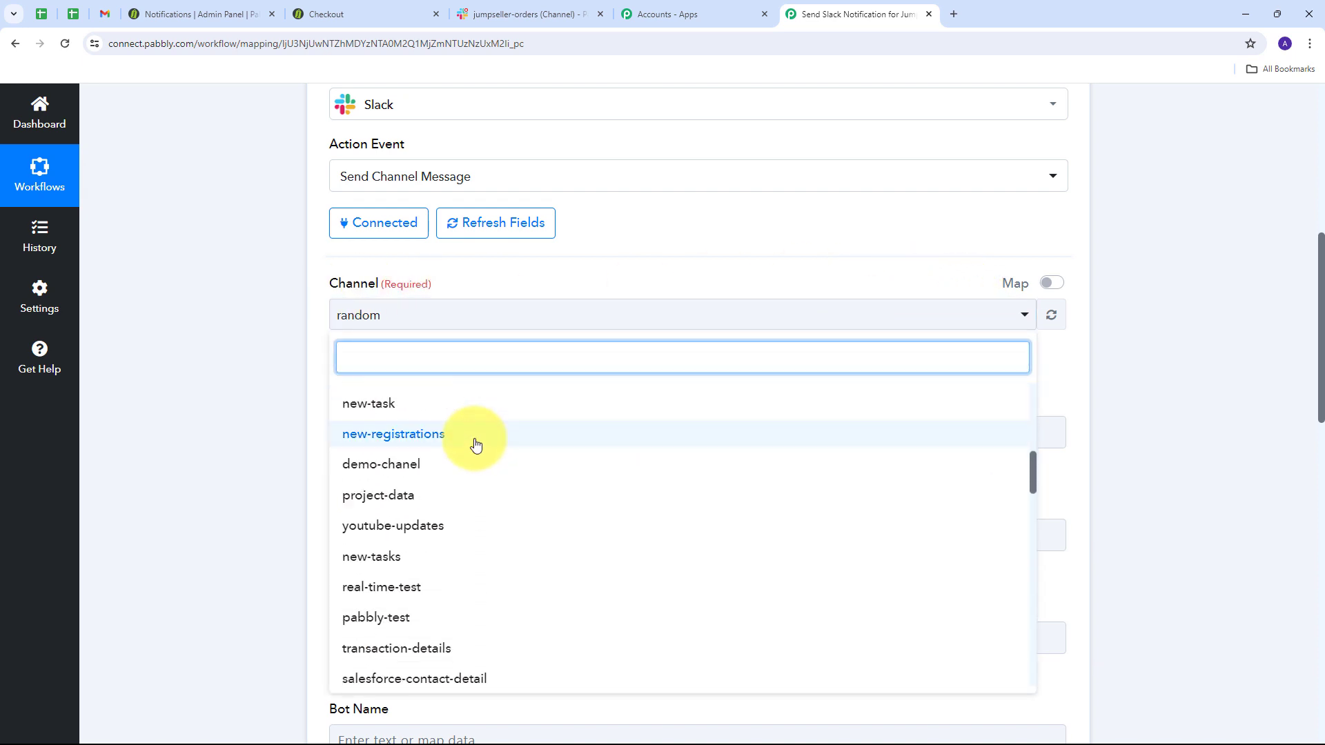
pyautogui.scroll(-3, 475, 446)
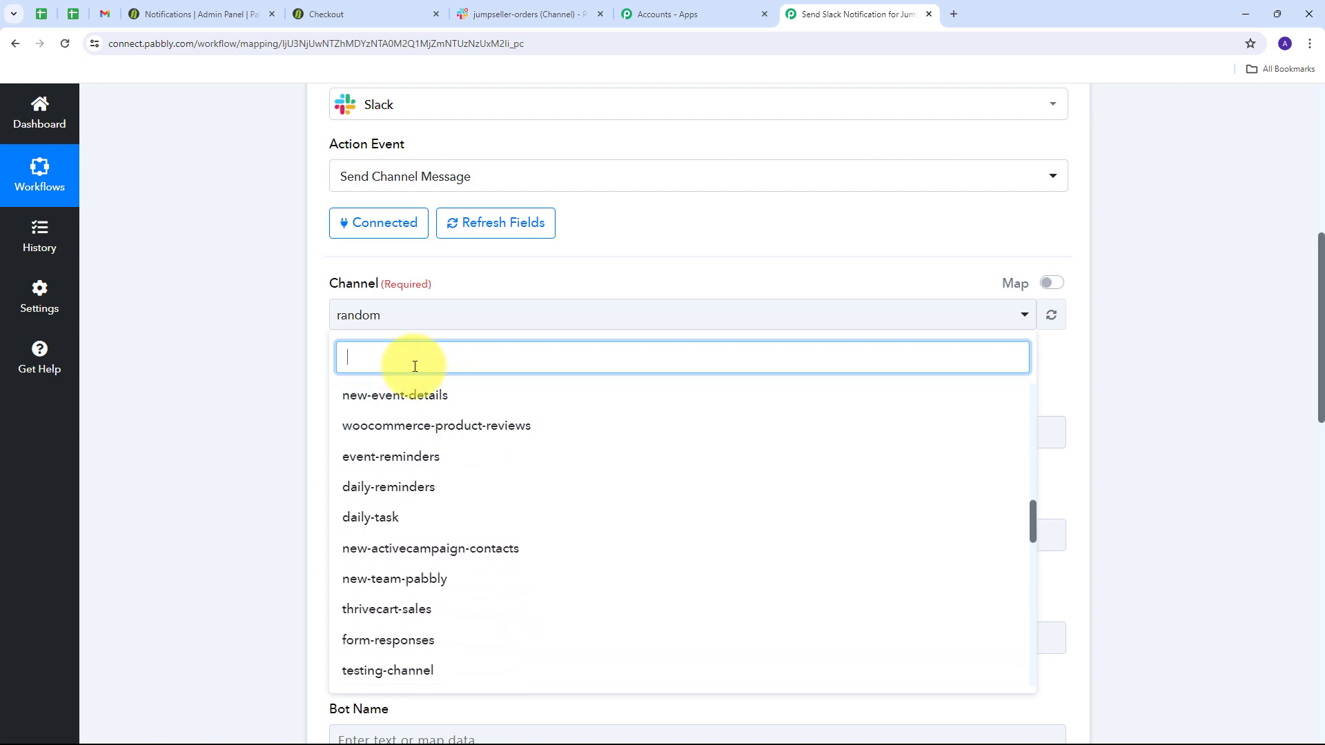
pyautogui.write('ju')
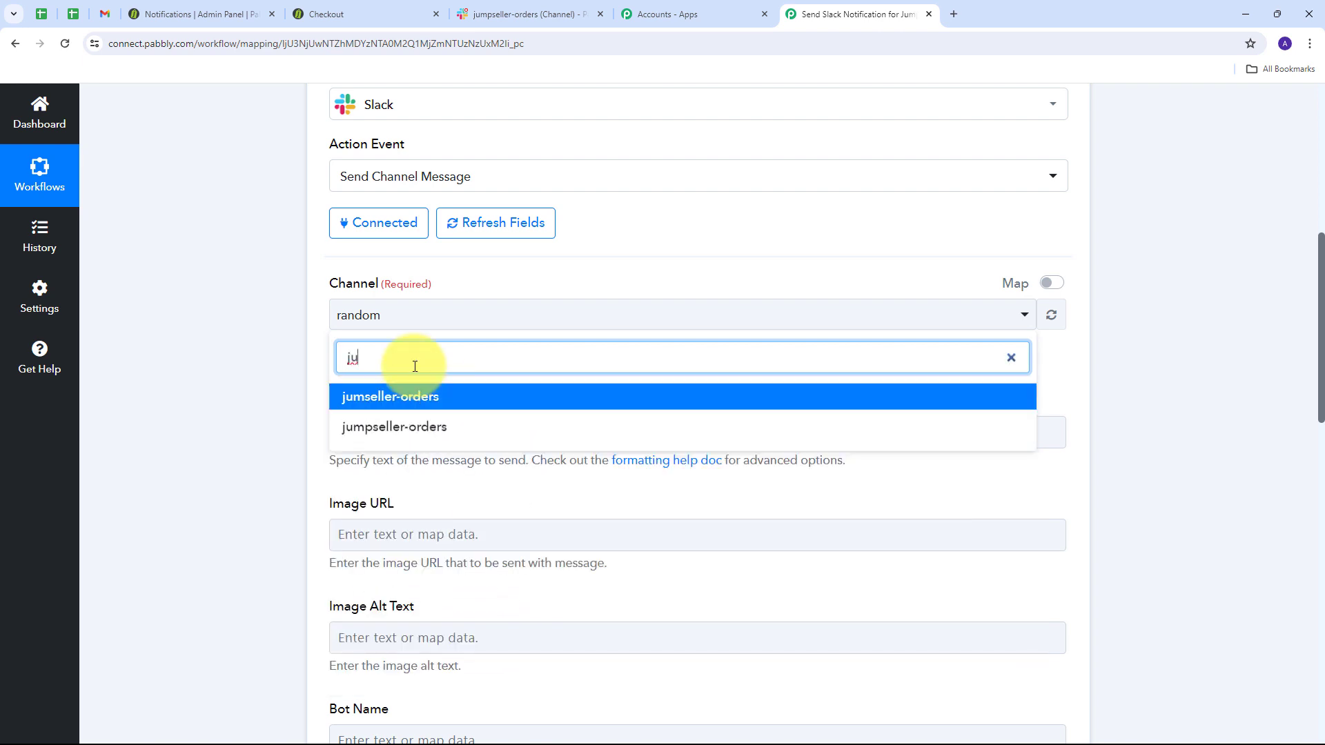
pyautogui.click(394, 429)
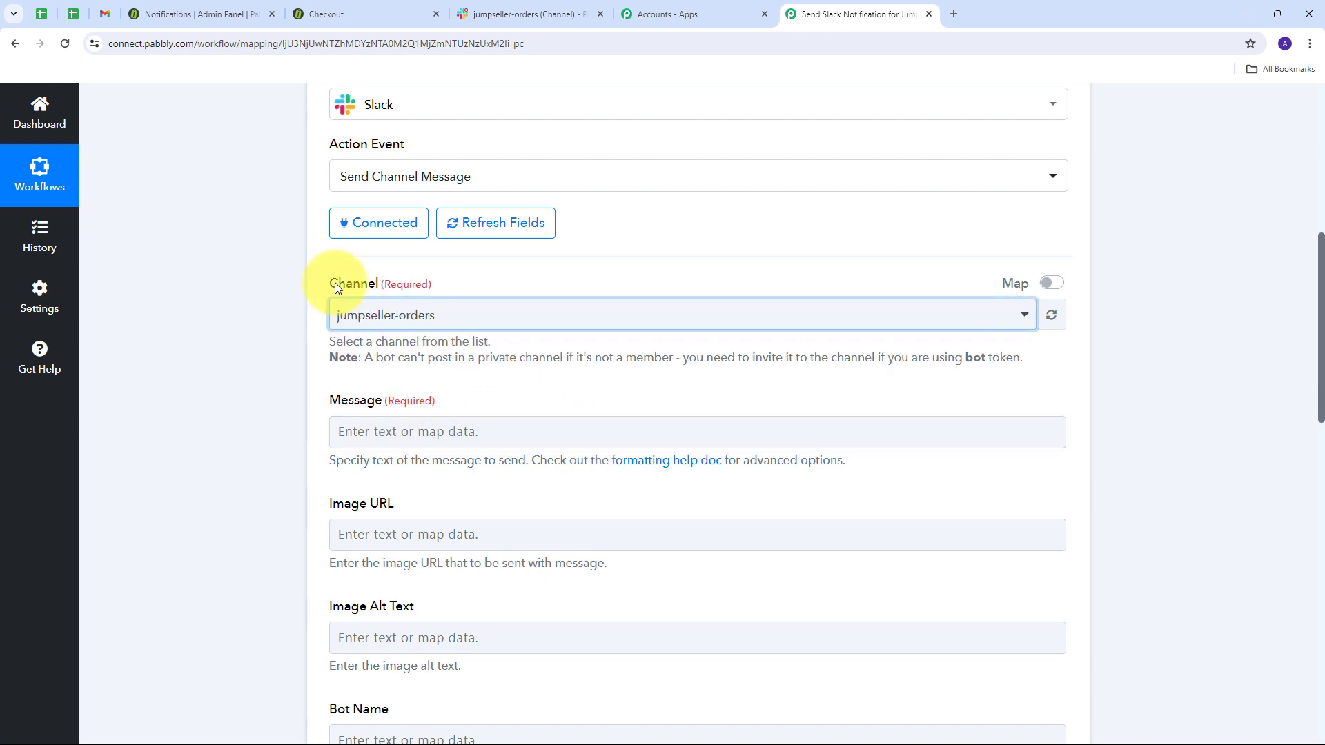
# Write a "Hey Team," new-order message with blank Order Number, Product, Quantity, Customer Name, Order Status and Order Total lines, plus a closing paragraph.
pyautogui.scroll(-1, 538, 282)
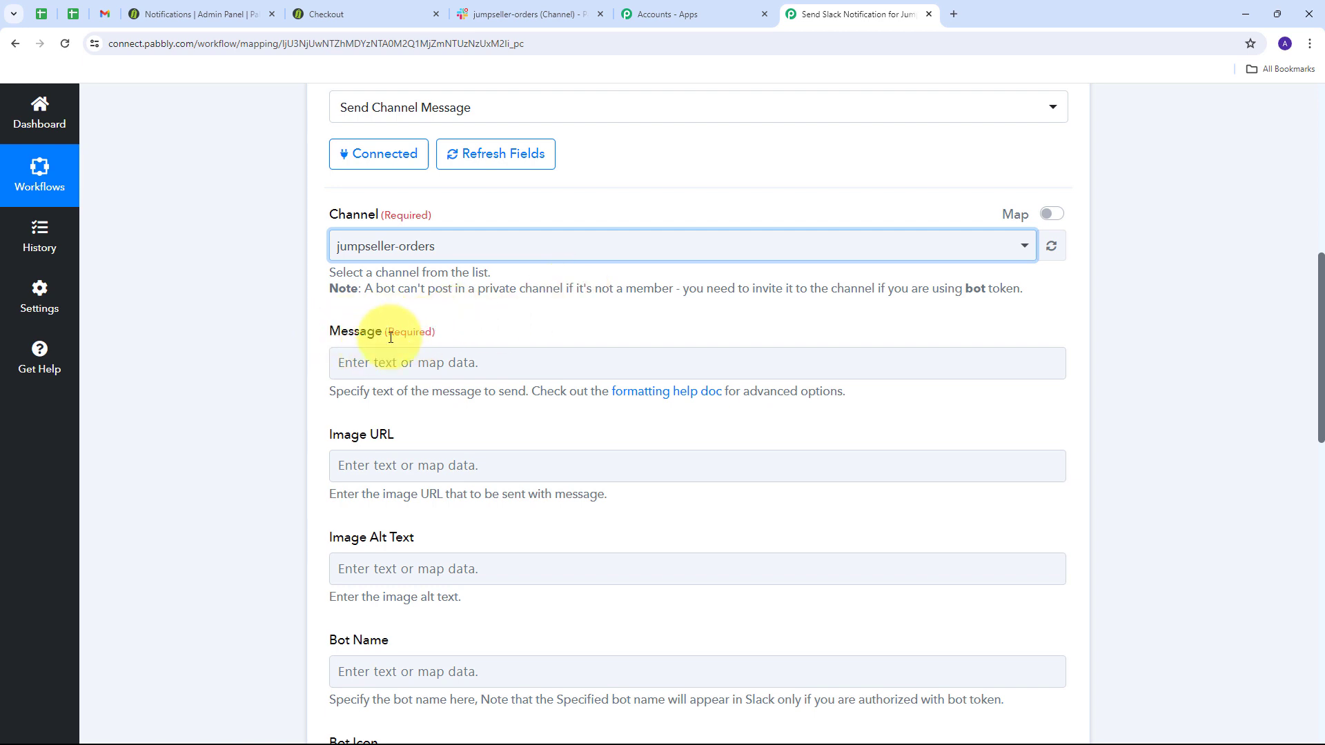
pyautogui.click(347, 355)
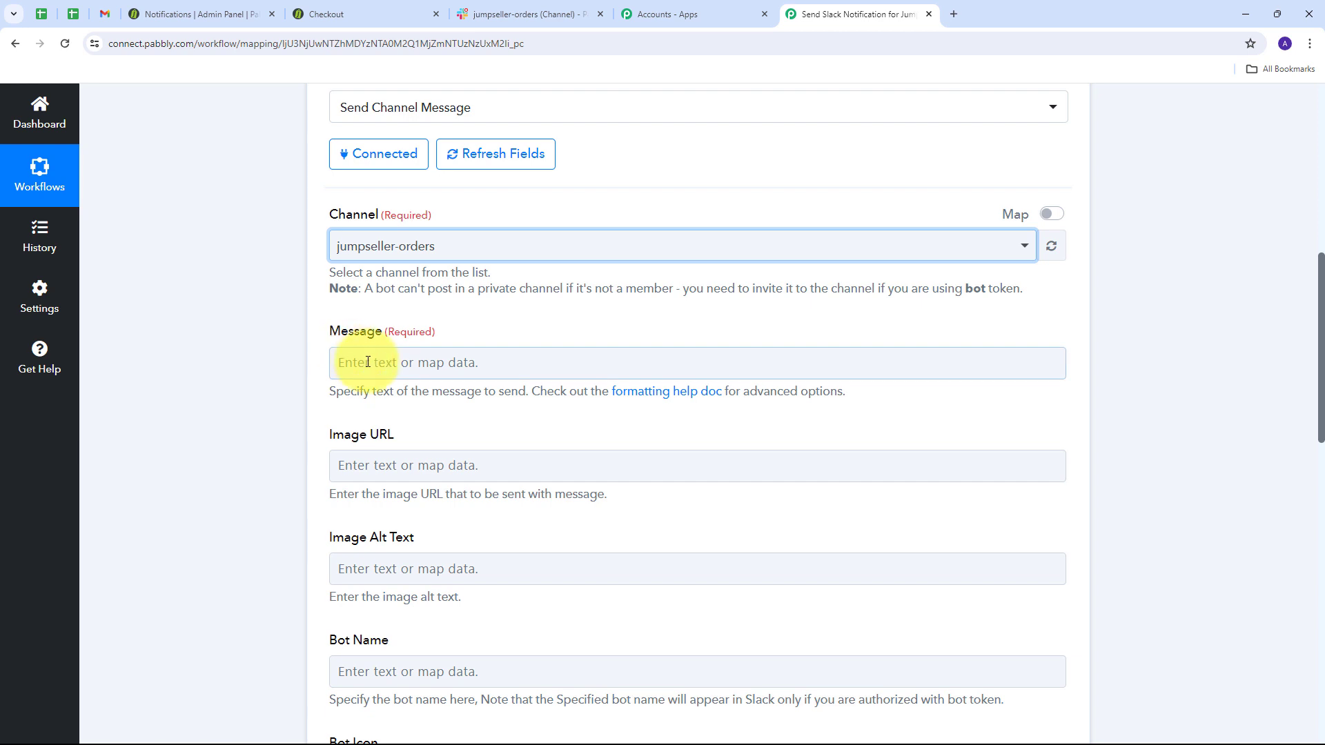
pyautogui.write("Hey Team,  Exciting news! We've just received a new orders, and I wanted to share the details with everyone so we can kick off the process smoothly.Order Details:  Order Number: Product: Quantity: Customer Name: Order Status: Order Total:  Let's ensure we review these orders promptly, clarify any questions, and get started on fulfilling them with our usual excellence.If you have any questions or need further information, feel free to reach out. Let's make this a seamless process and deliver outstanding results!")
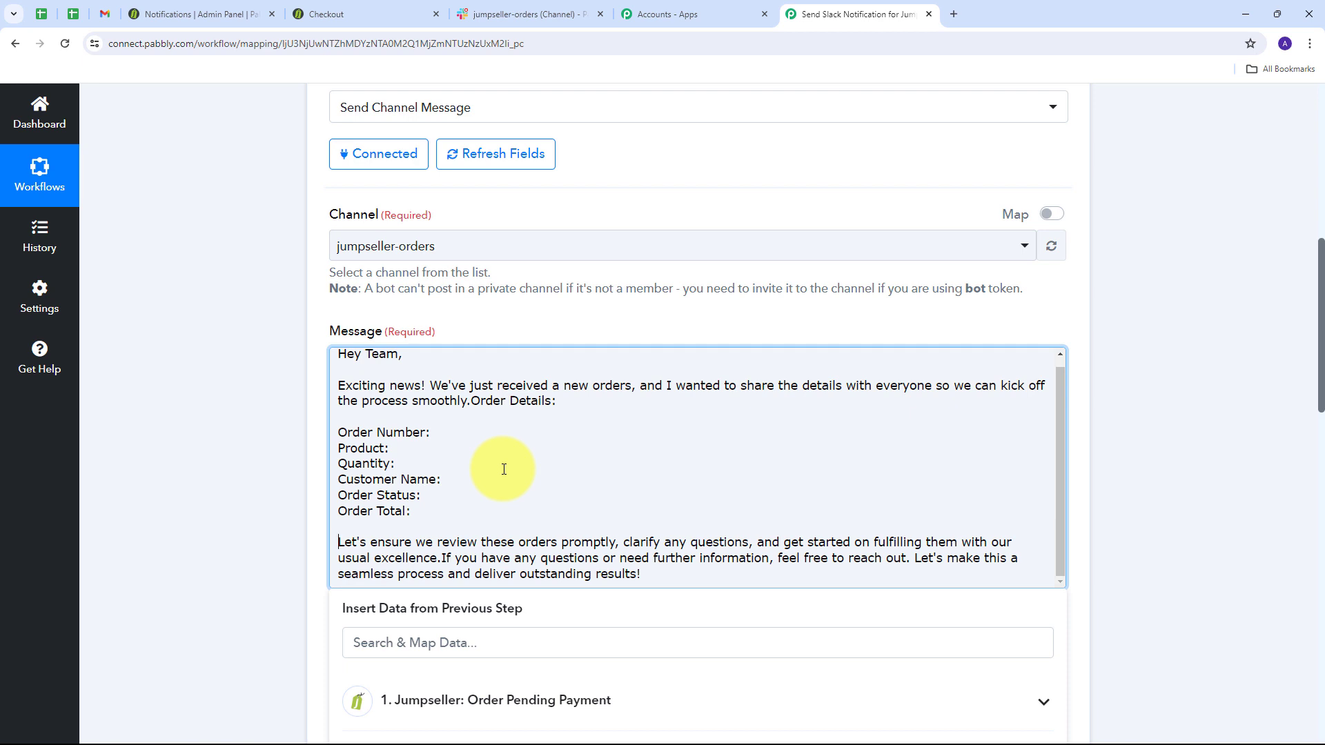
pyautogui.scroll(1, 504, 469)
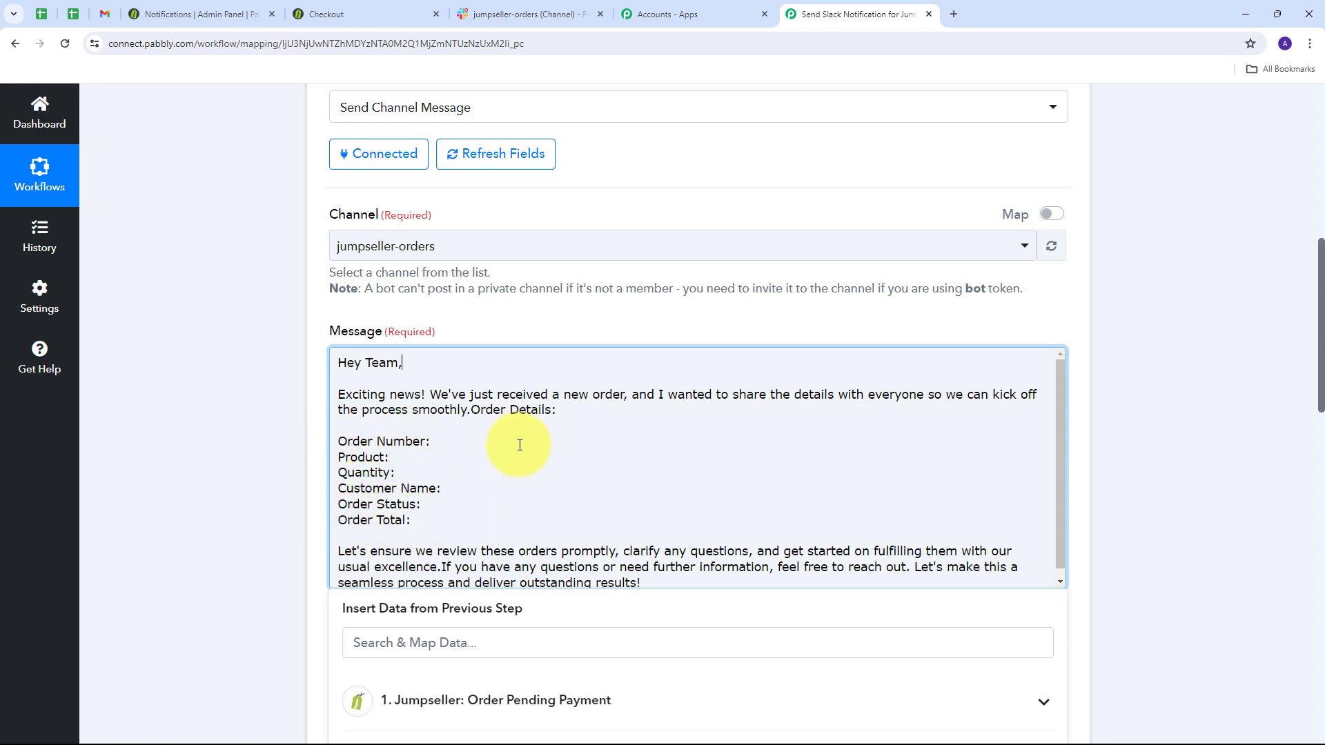
pyautogui.scroll(-1, 518, 444)
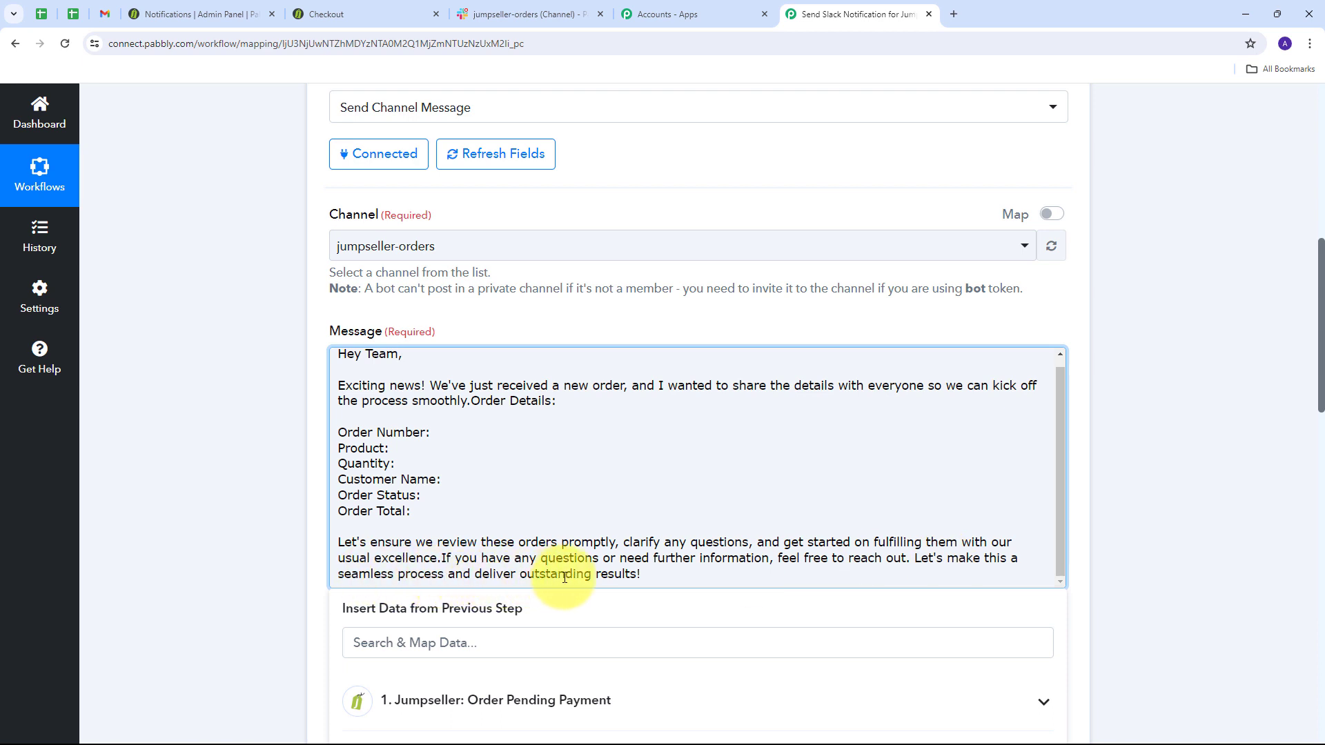
pyautogui.moveTo(339, 426); pyautogui.dragTo(488, 512)
pyautogui.click(475, 464)
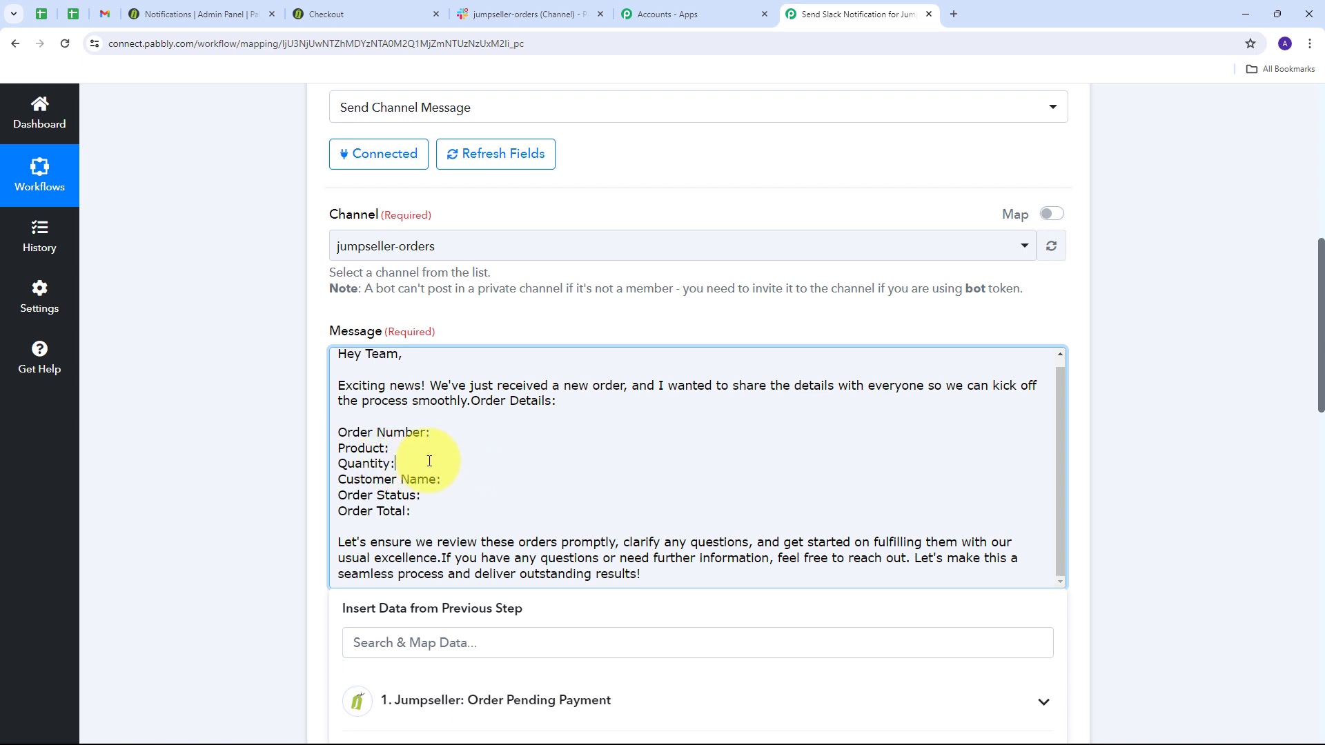
pyautogui.scroll(1, 431, 469)
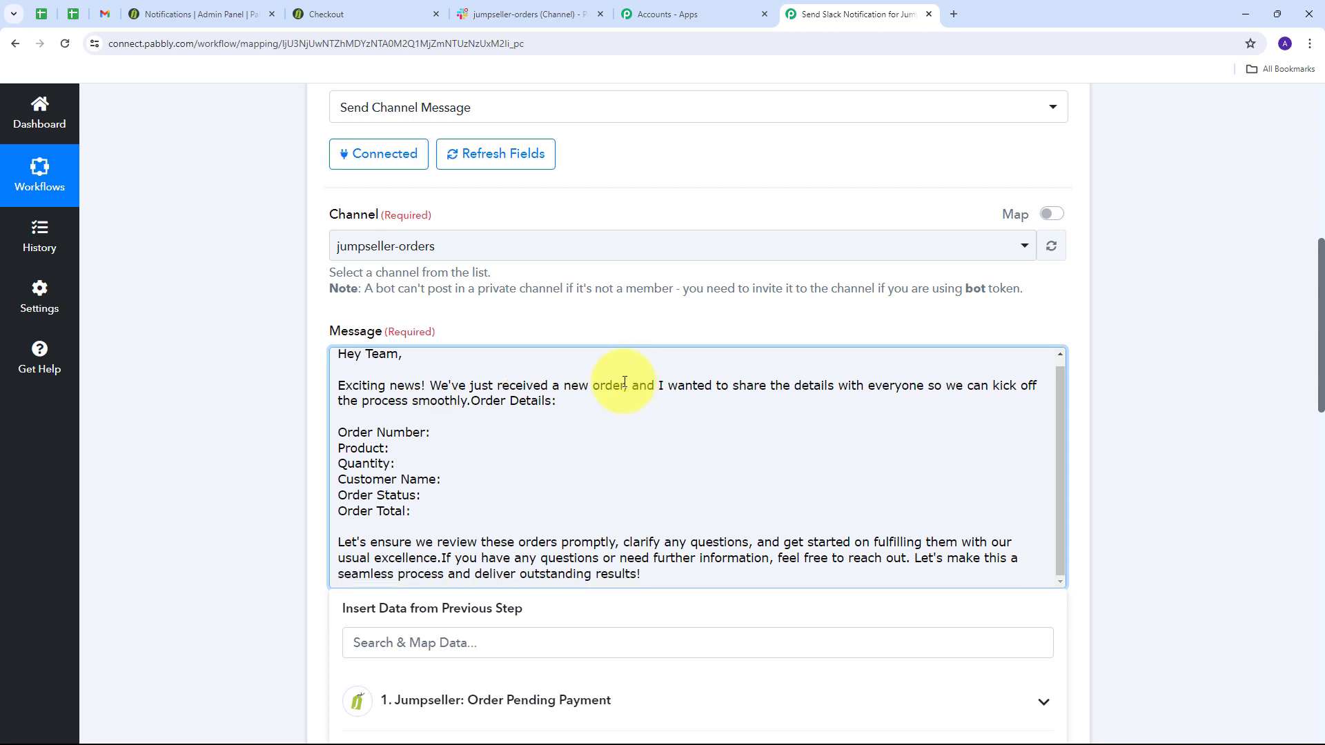
# Map the Order Id from the Jumpseller trigger data onto the message's Order Number line.
pyautogui.scroll(-1, 614, 399)
pyautogui.scroll(-2, 235, 414)
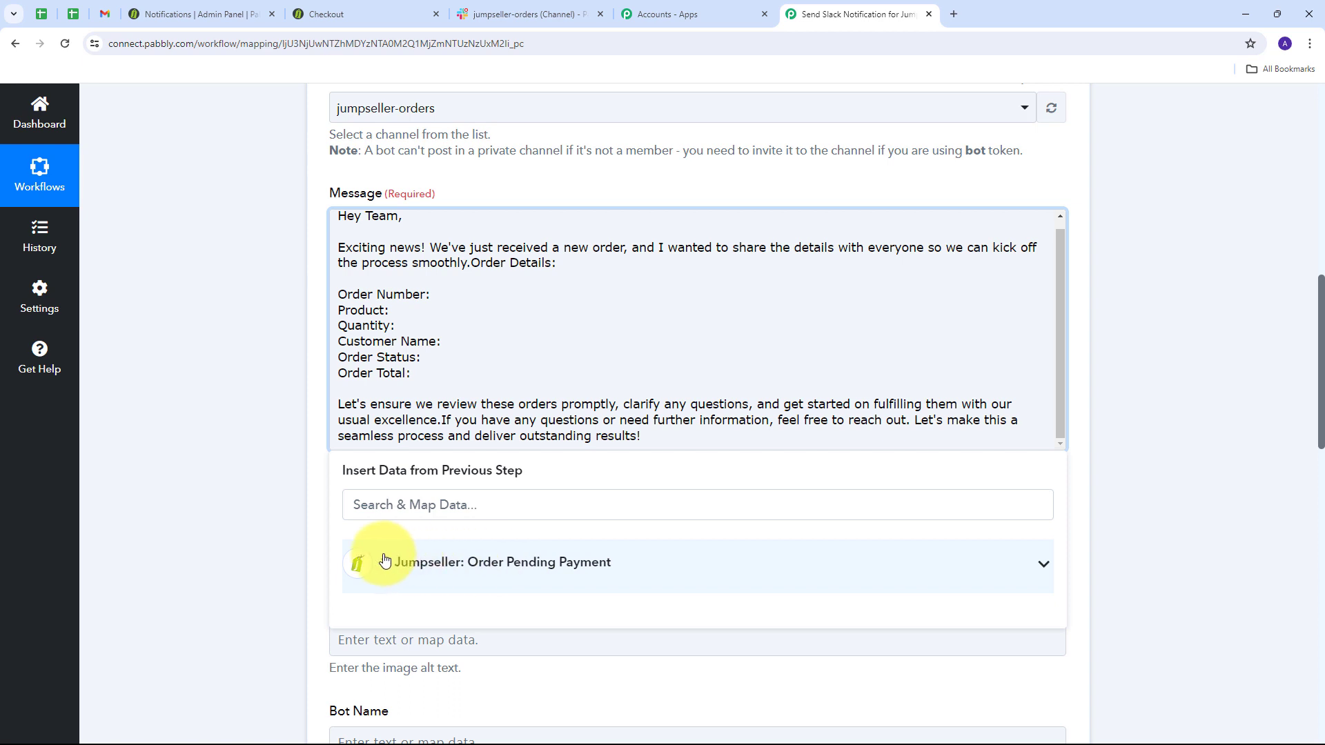
pyautogui.click(661, 563)
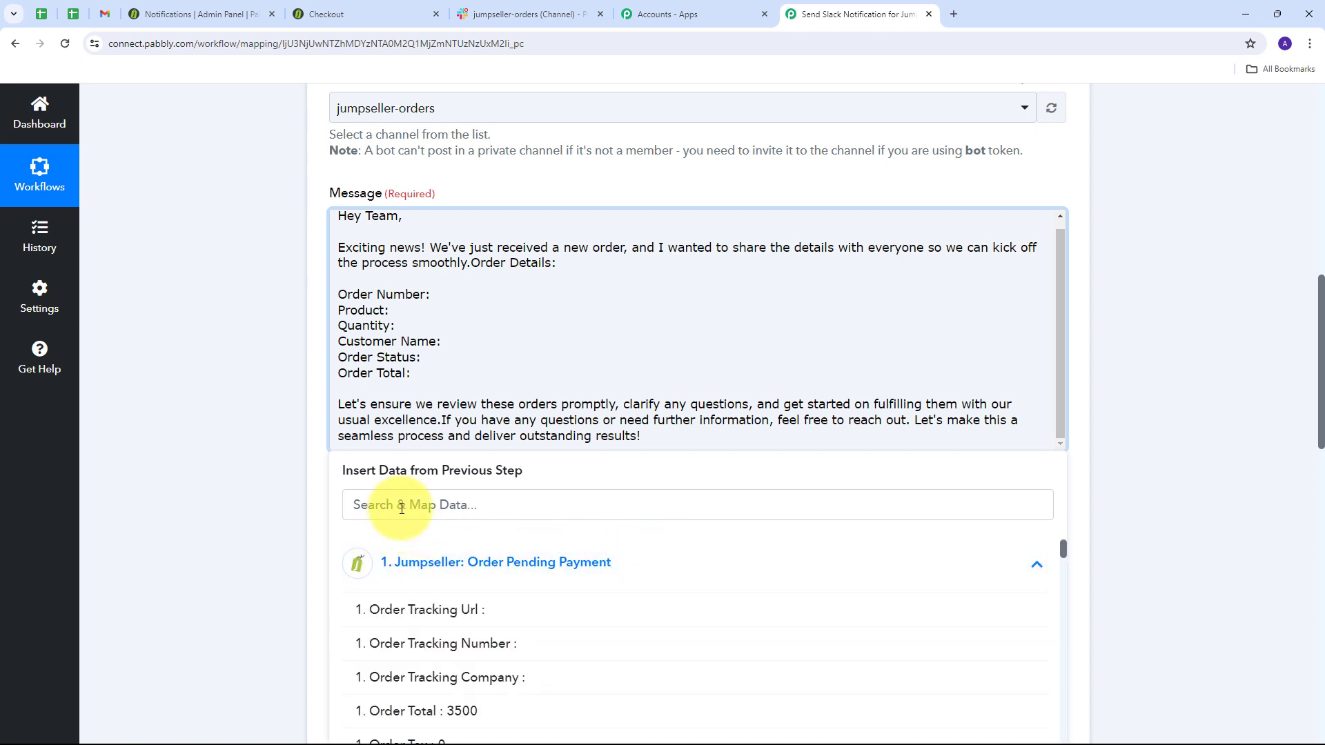
pyautogui.click(406, 505)
pyautogui.write('order id')
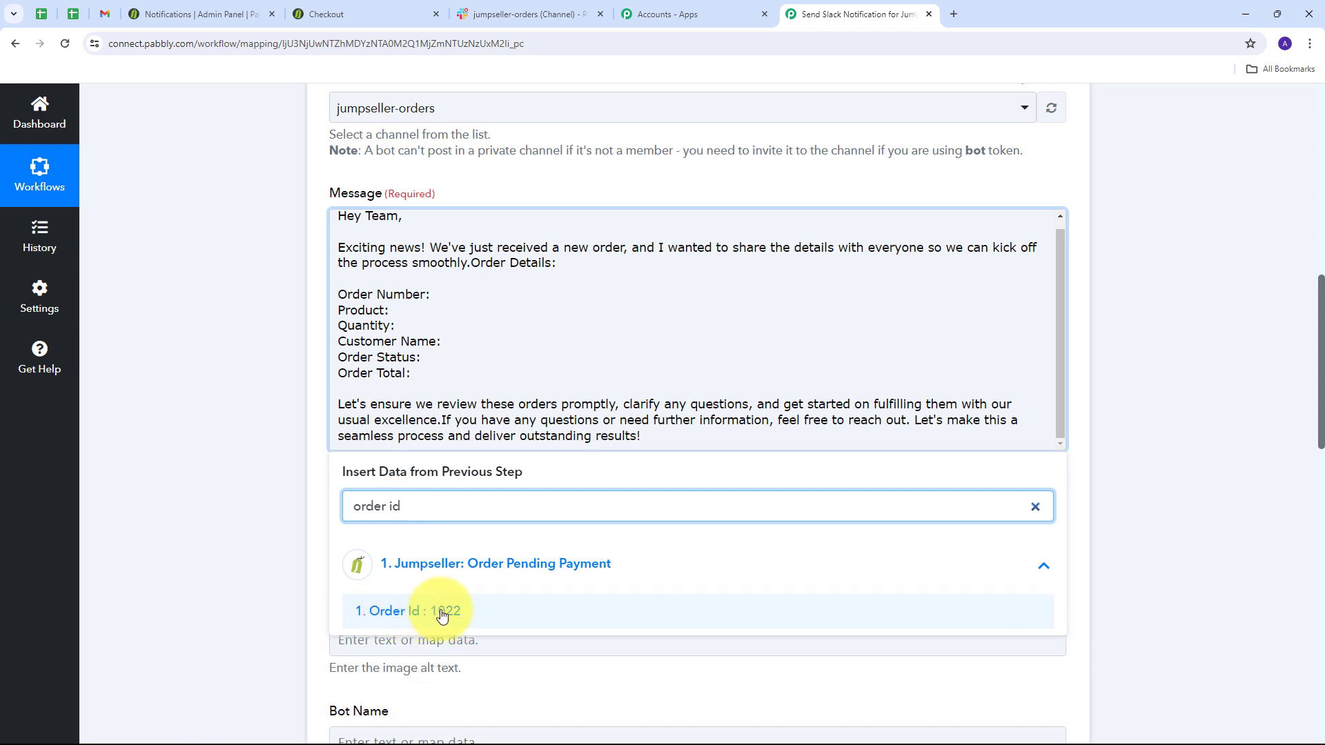
pyautogui.click(443, 613)
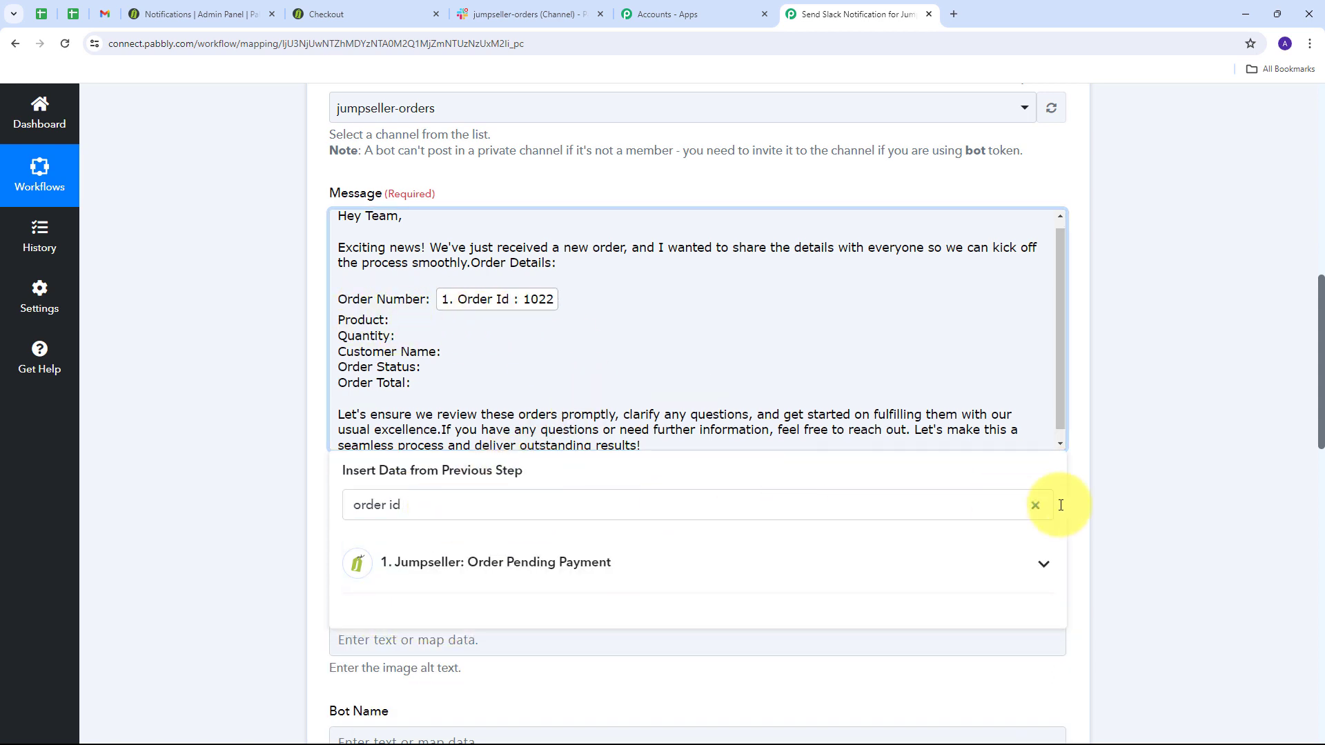
# Map Order Products 0 Name onto the Product line and Order Products 0 Qty onto the Quantity line of the message.
pyautogui.click(1037, 507)
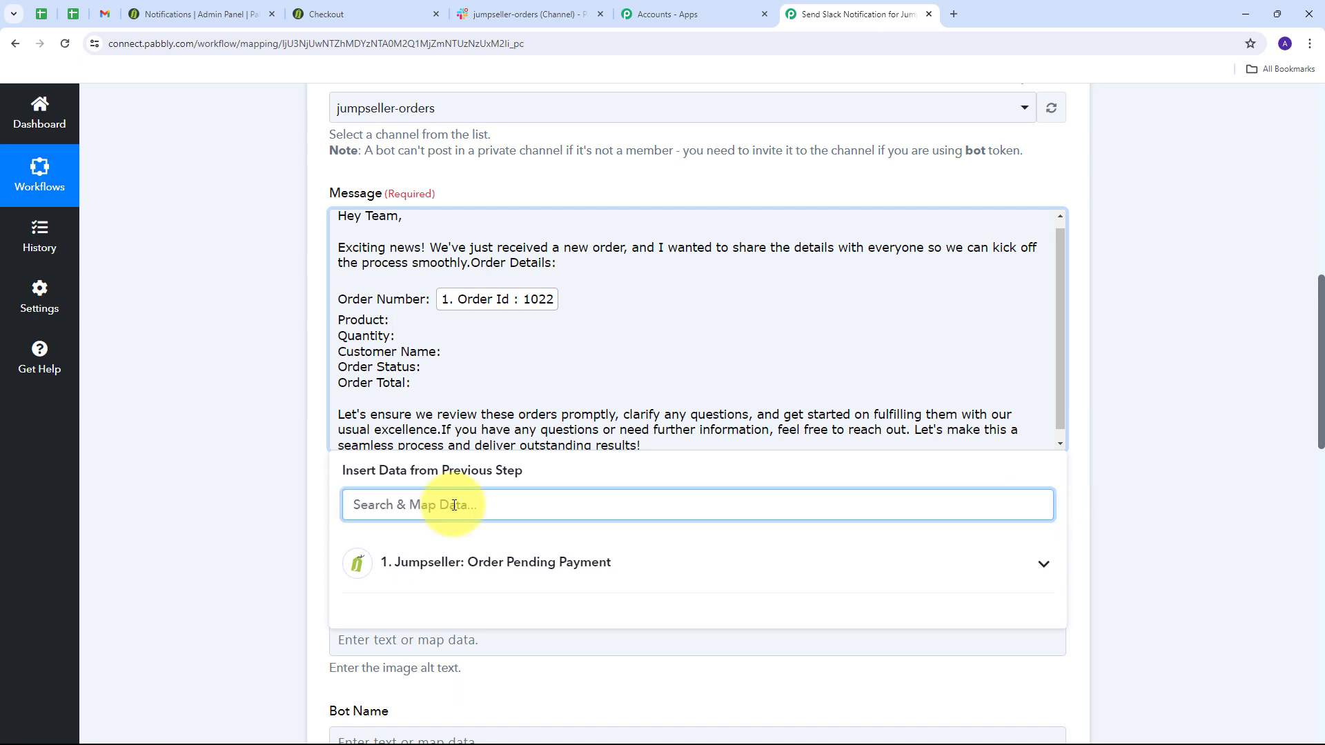
pyautogui.write('Product')
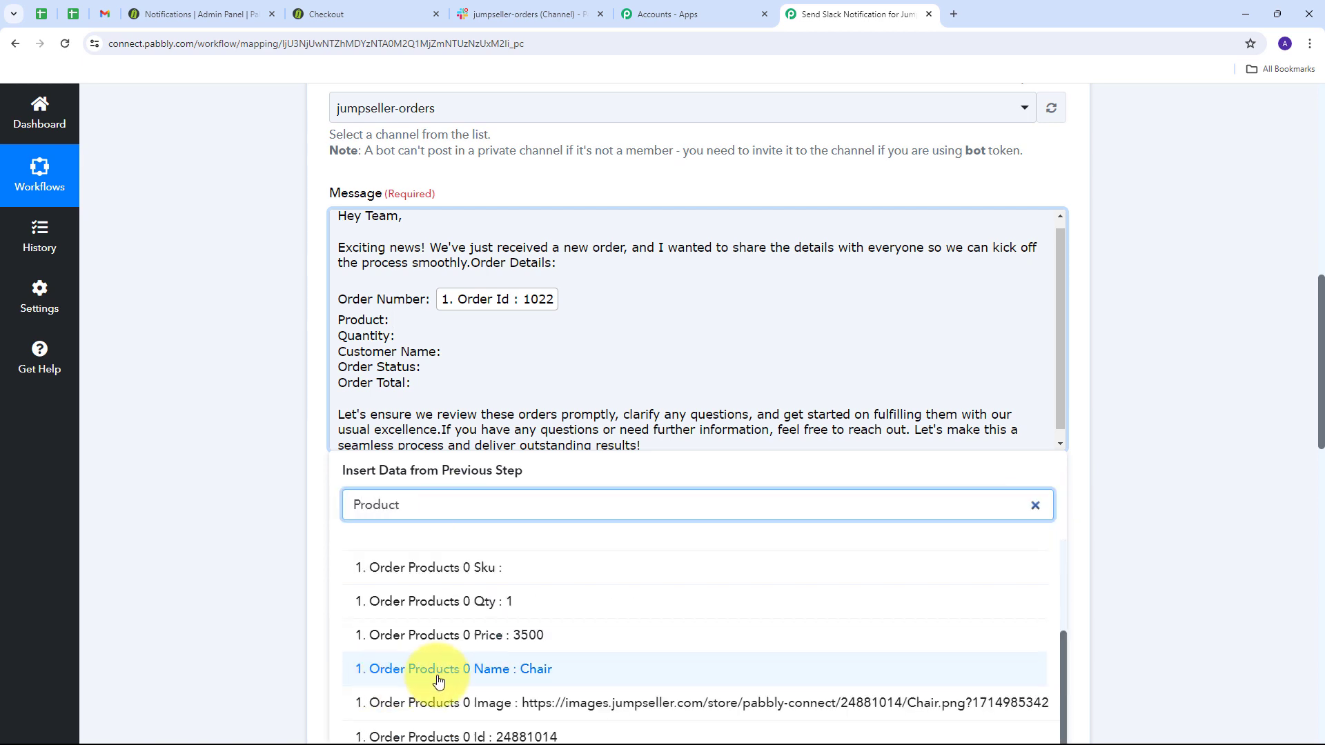
pyautogui.click(526, 670)
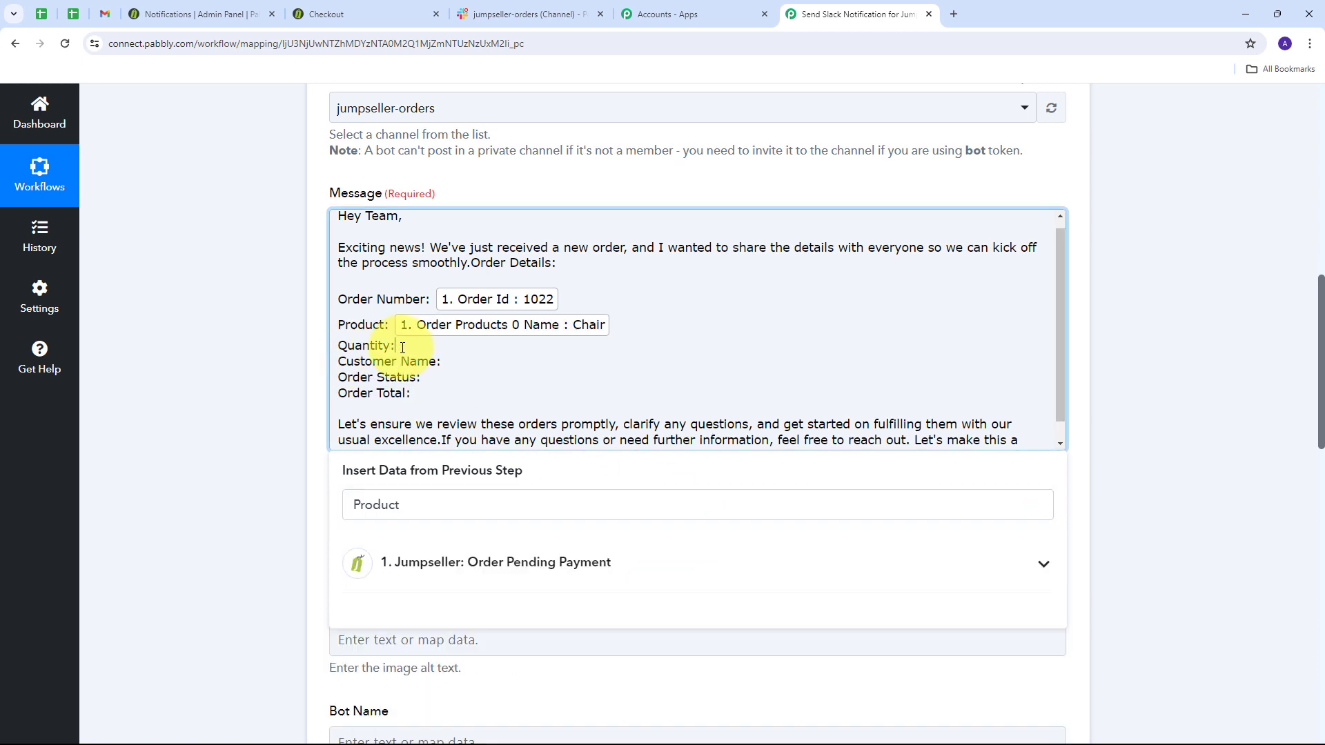
pyautogui.moveTo(414, 506); pyautogui.dragTo(350, 511)
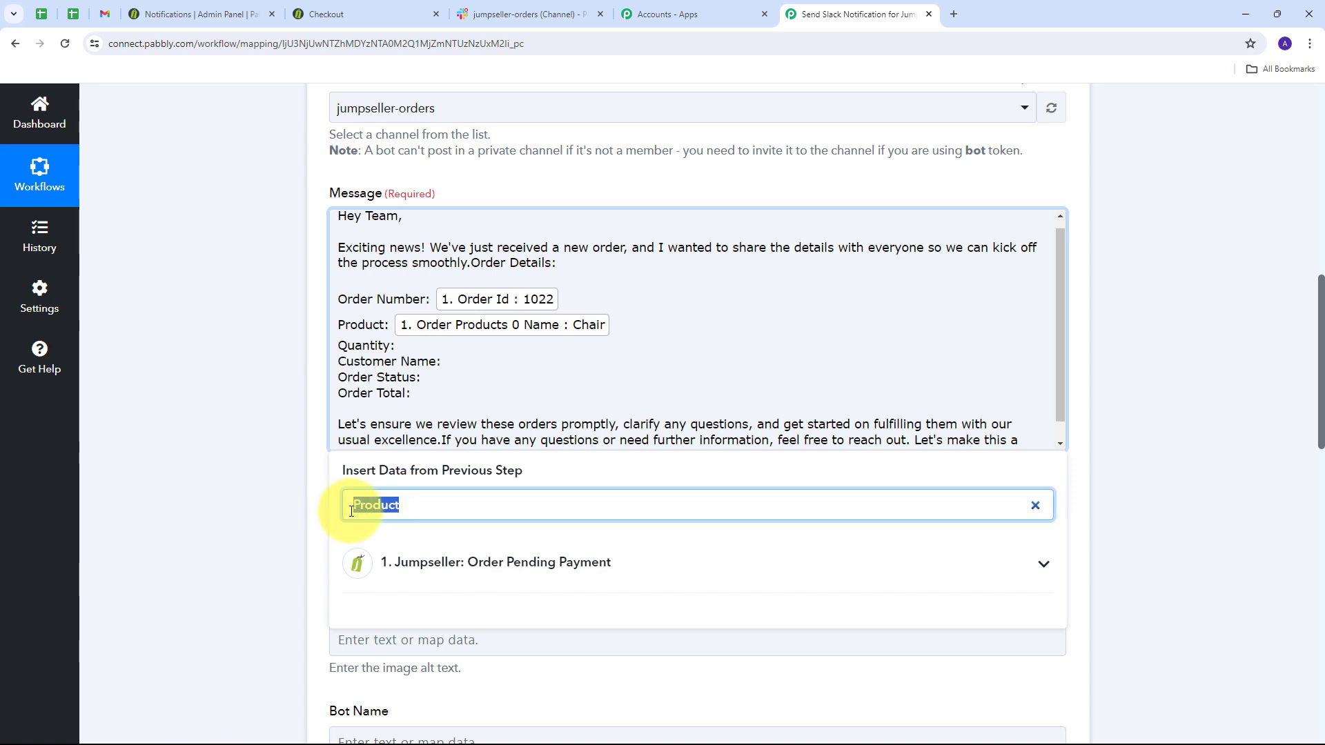
pyautogui.press('BackSpace')
pyautogui.click(518, 564)
pyautogui.scroll(-2, 545, 566)
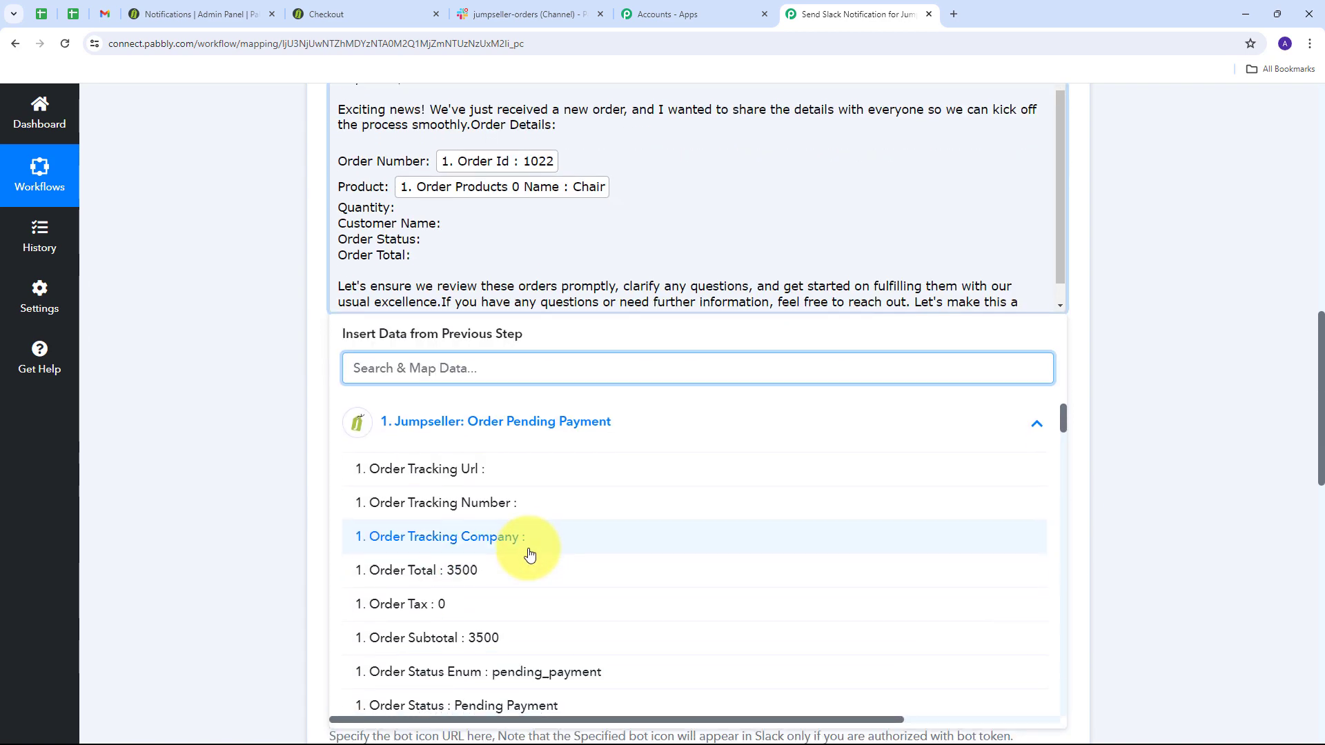
pyautogui.scroll(-15, 529, 555)
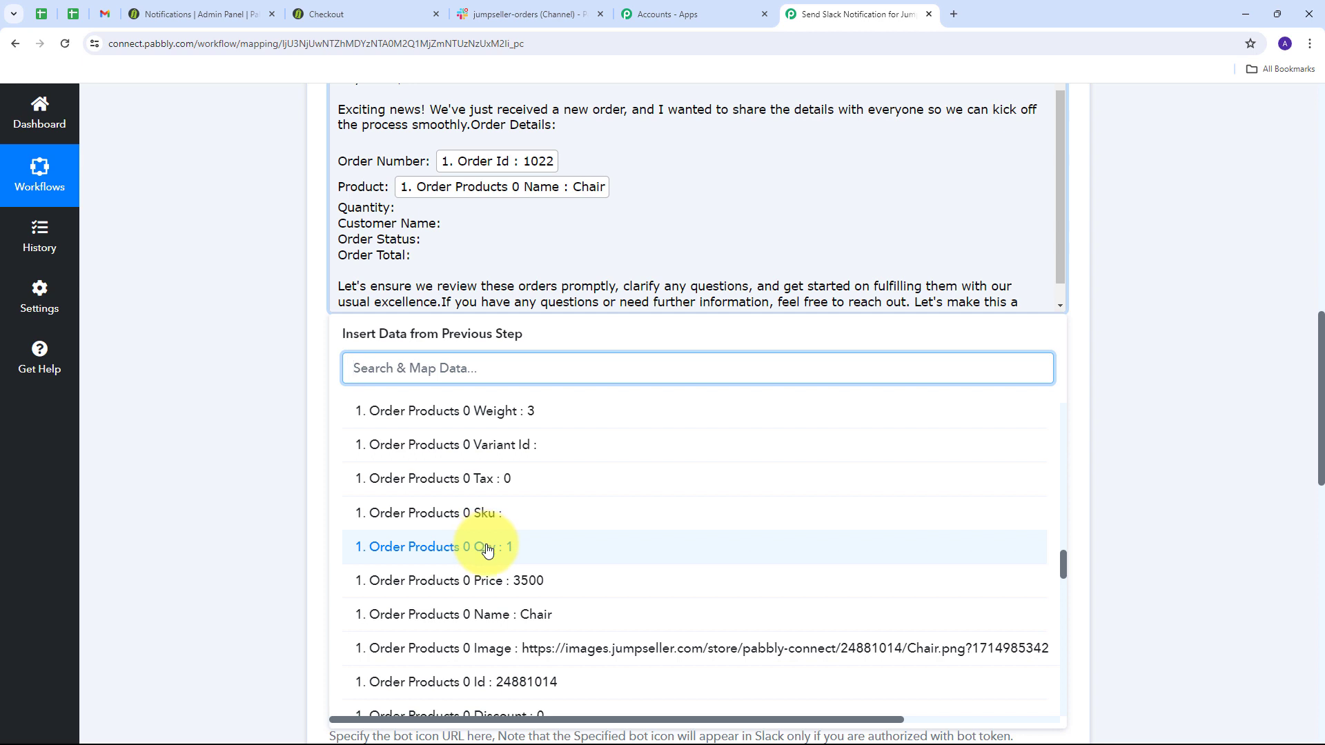
pyautogui.click(487, 550)
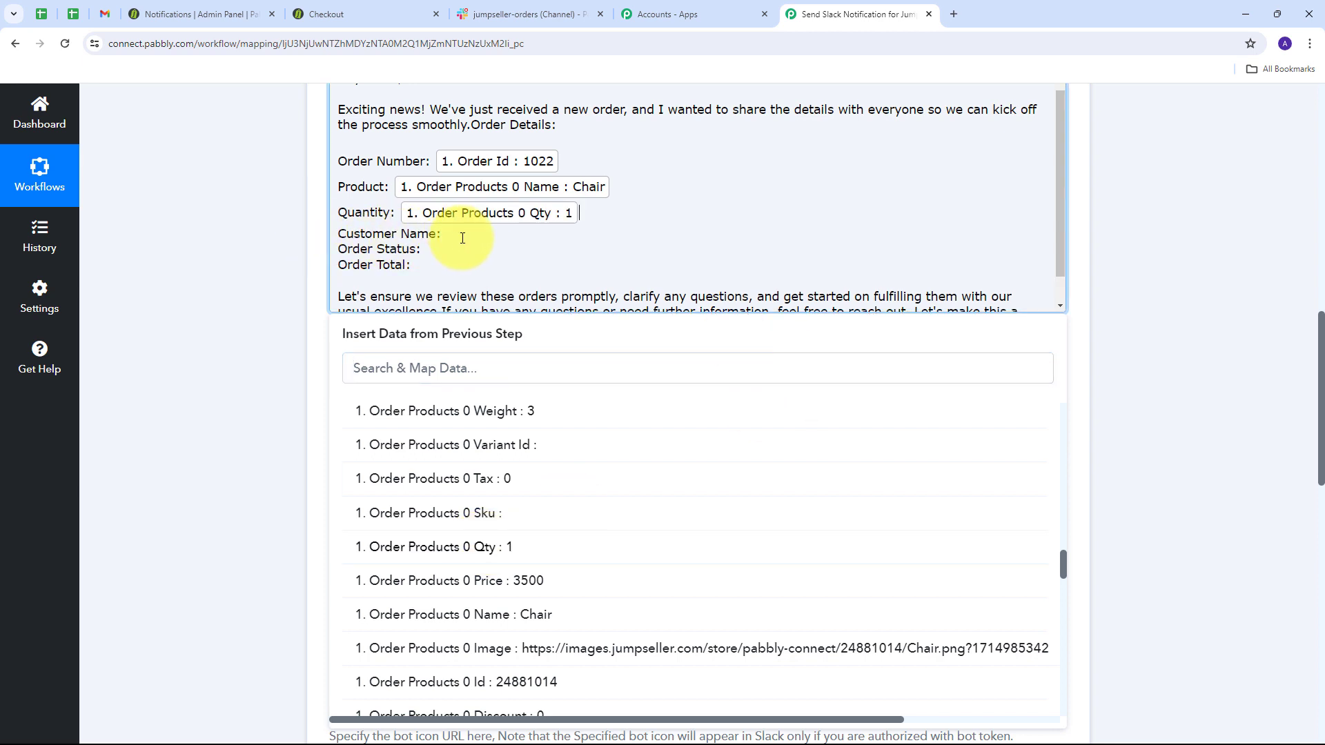
# Map Order Customer Fullname, Order Status and Order Total onto the message's Customer Name, Order Status and Order Total lines.
pyautogui.click(457, 233)
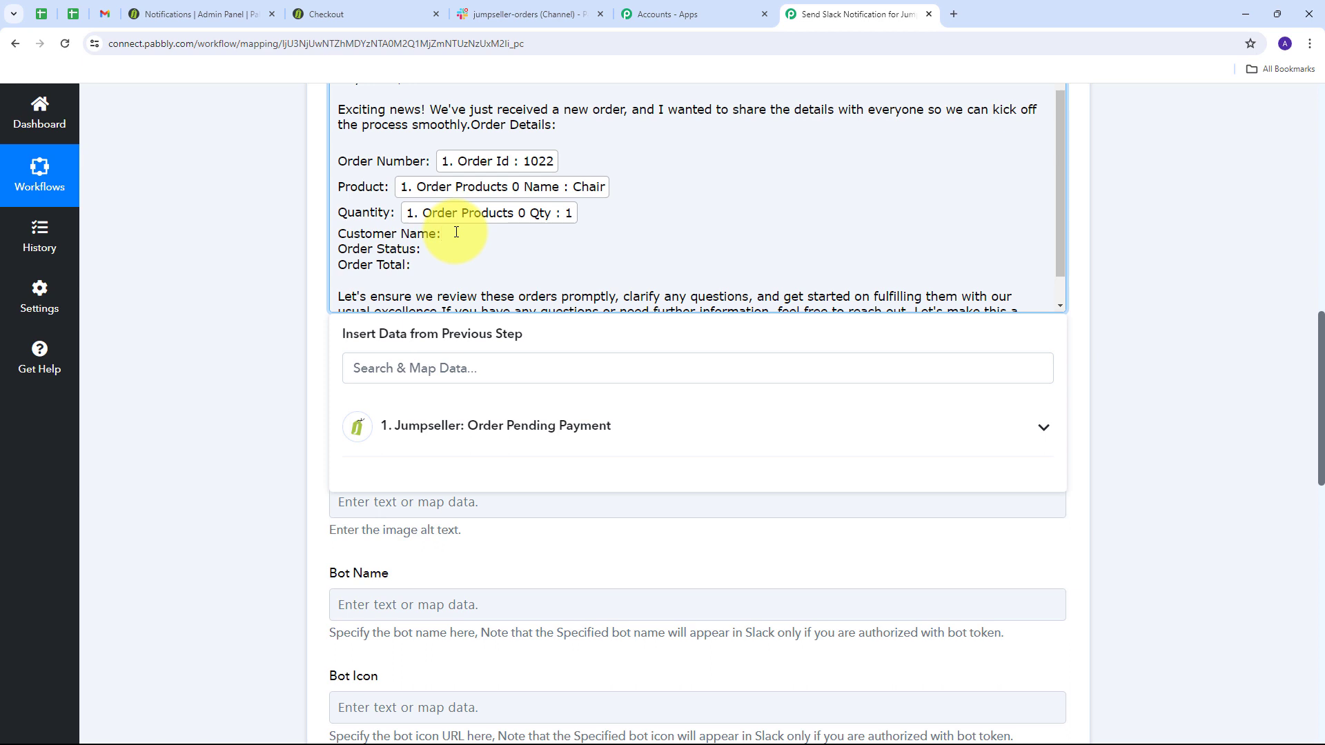
pyautogui.click(522, 424)
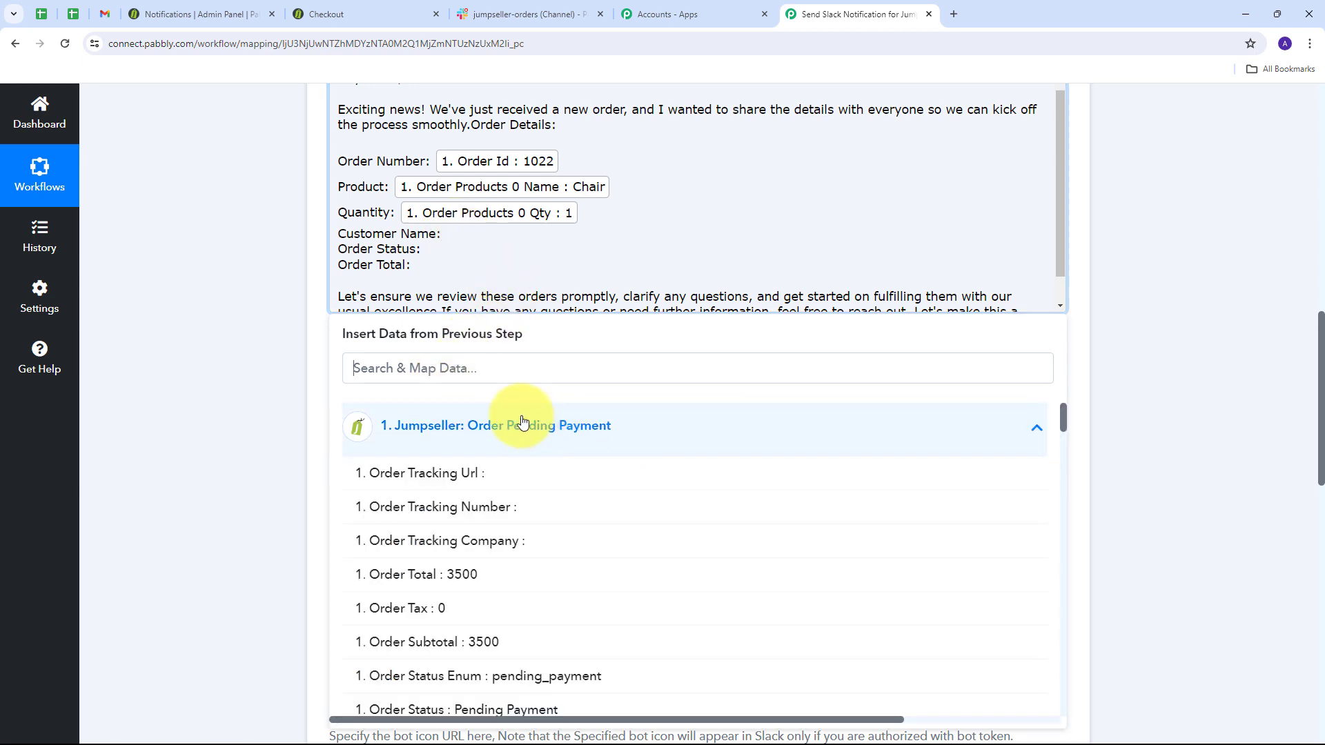
pyautogui.click(454, 367)
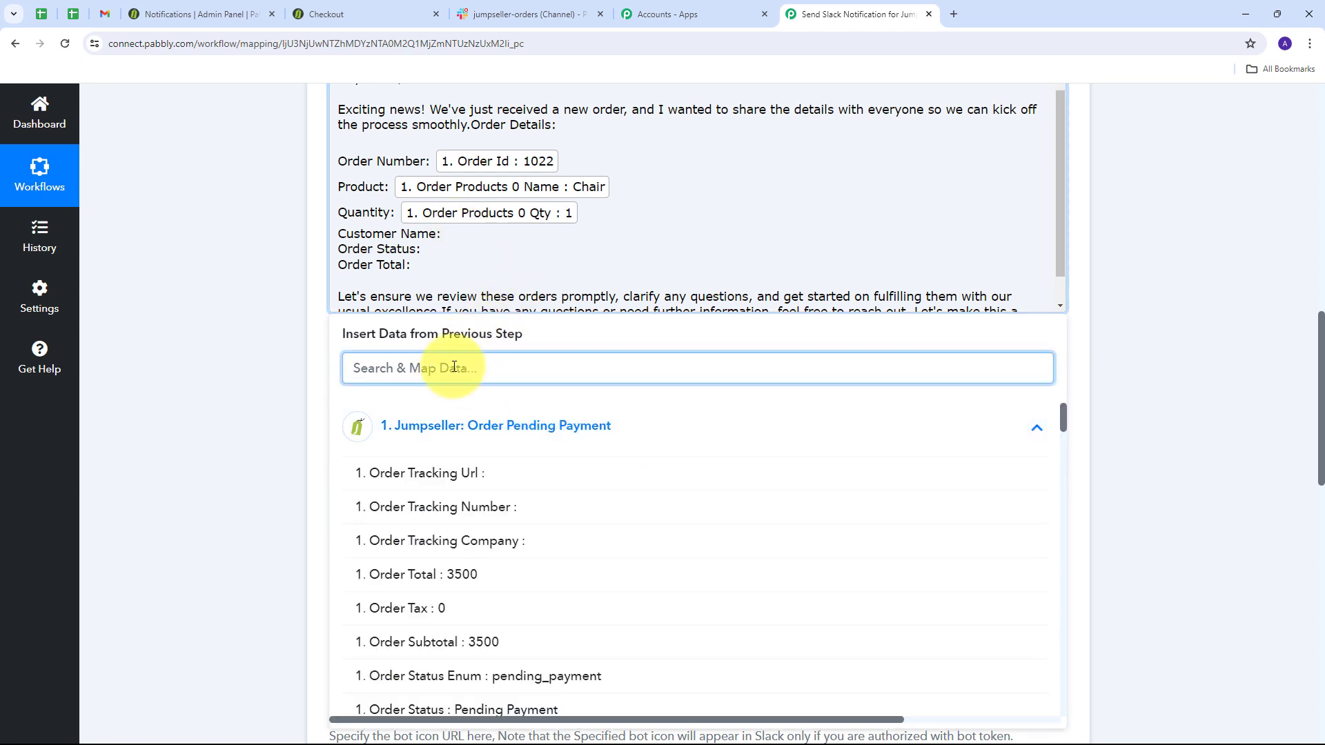
pyautogui.write('name')
pyautogui.scroll(-1, 437, 642)
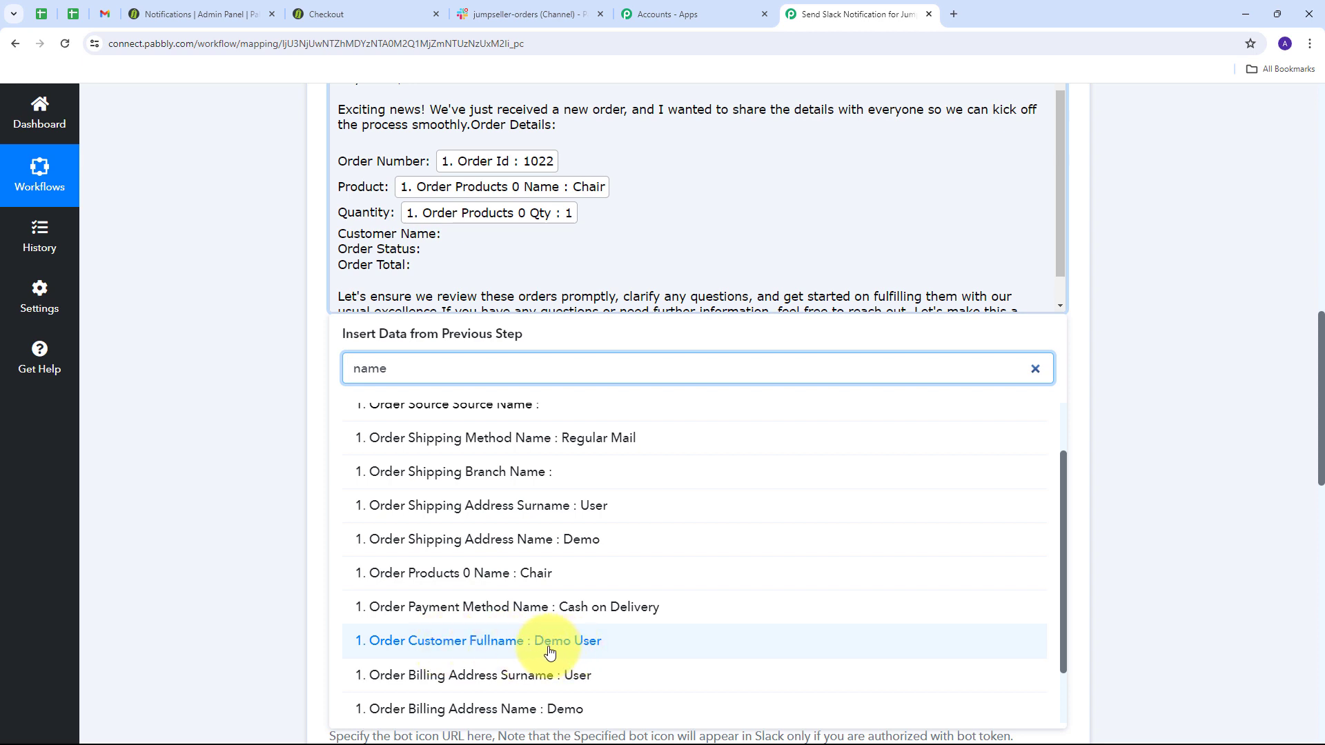
pyautogui.click(557, 649)
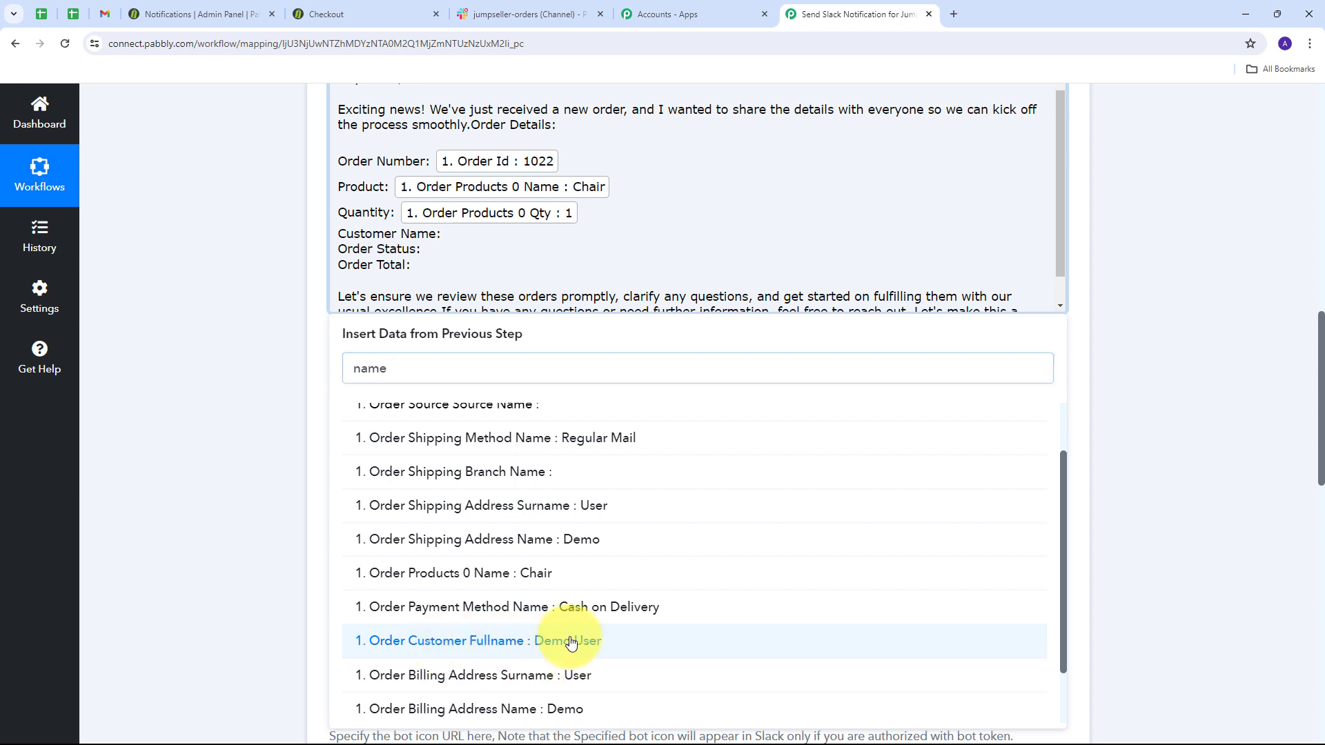
pyautogui.click(428, 259)
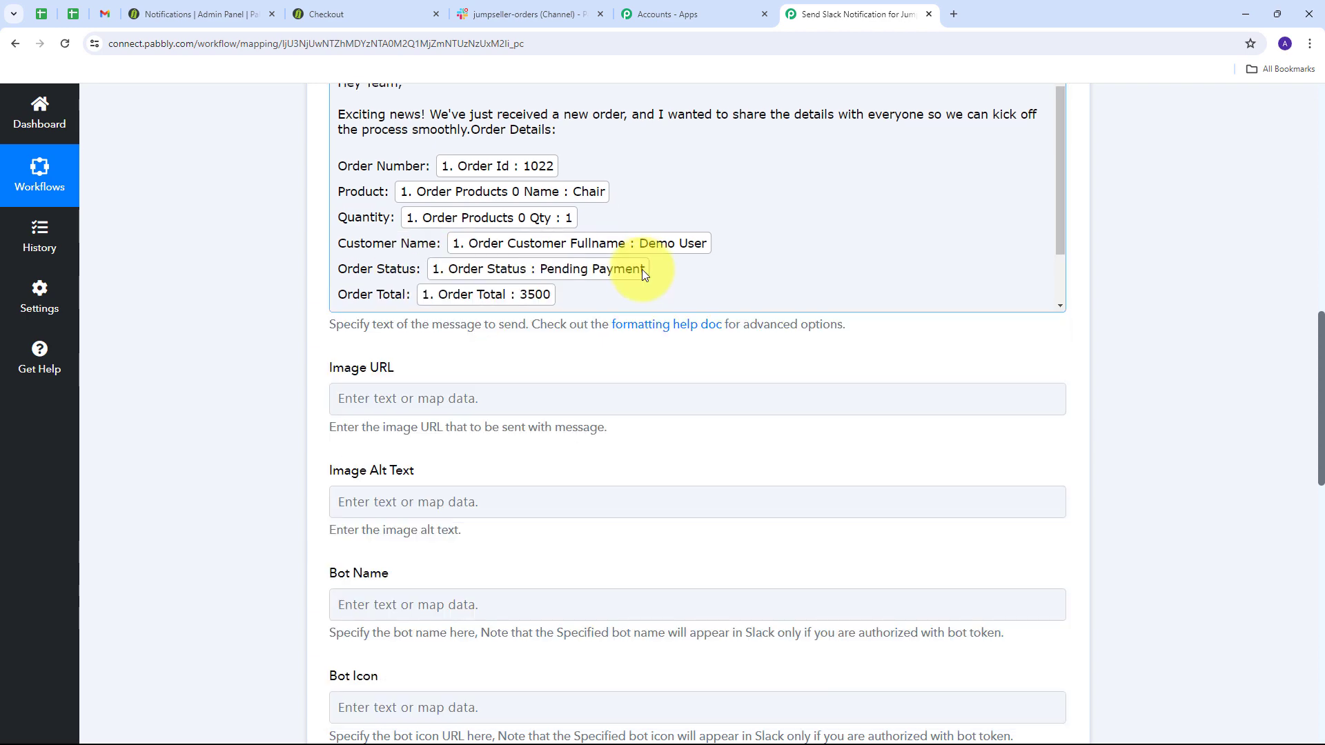
# Review the complete message with its mapped order fields and the remaining optional settings of the Slack action.
pyautogui.scroll(3, 163, 331)
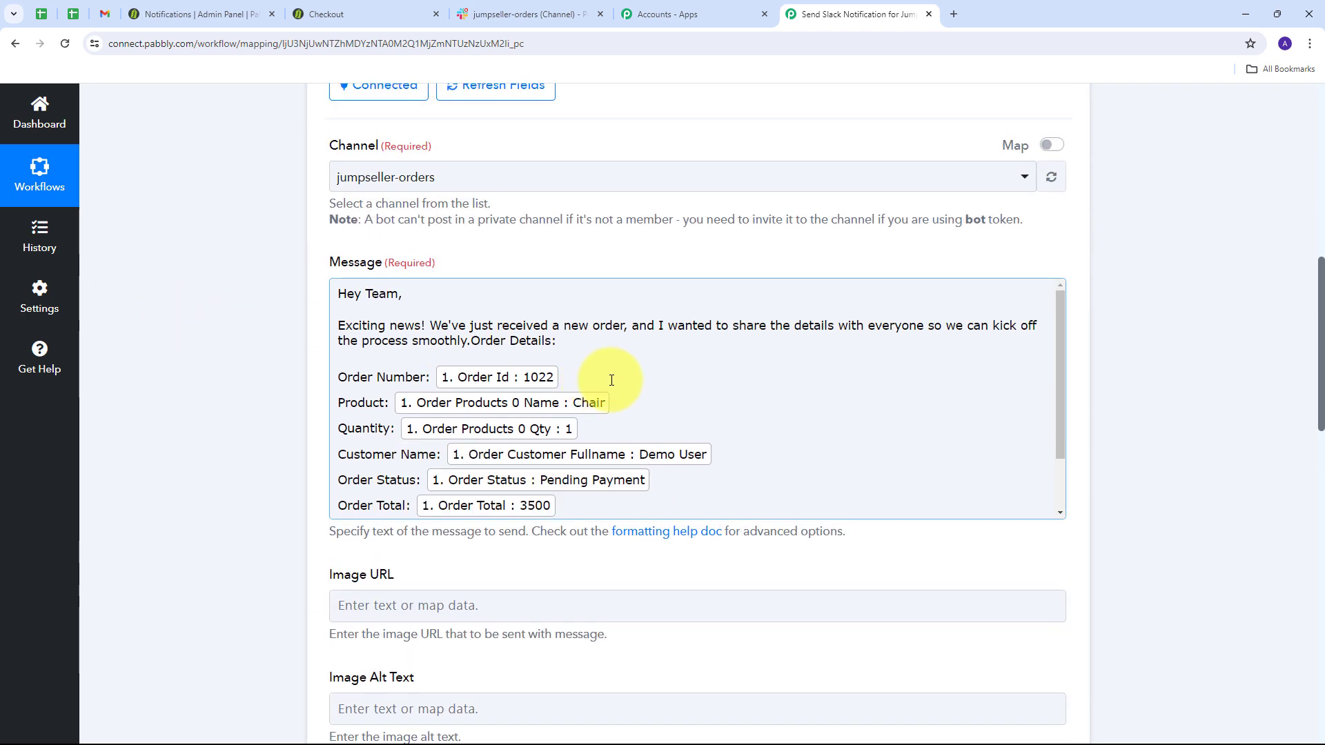
pyautogui.scroll(-1, 612, 380)
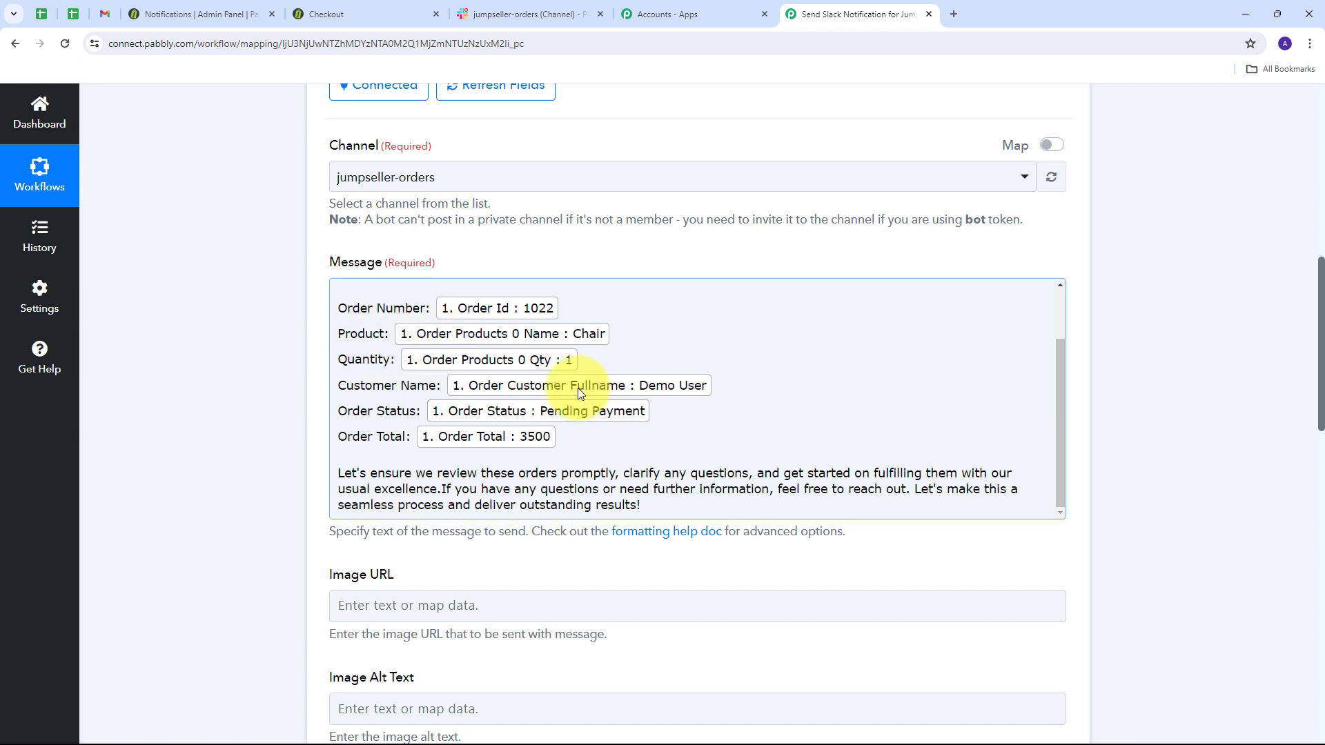
pyautogui.scroll(2, 591, 387)
pyautogui.scroll(-2, 644, 386)
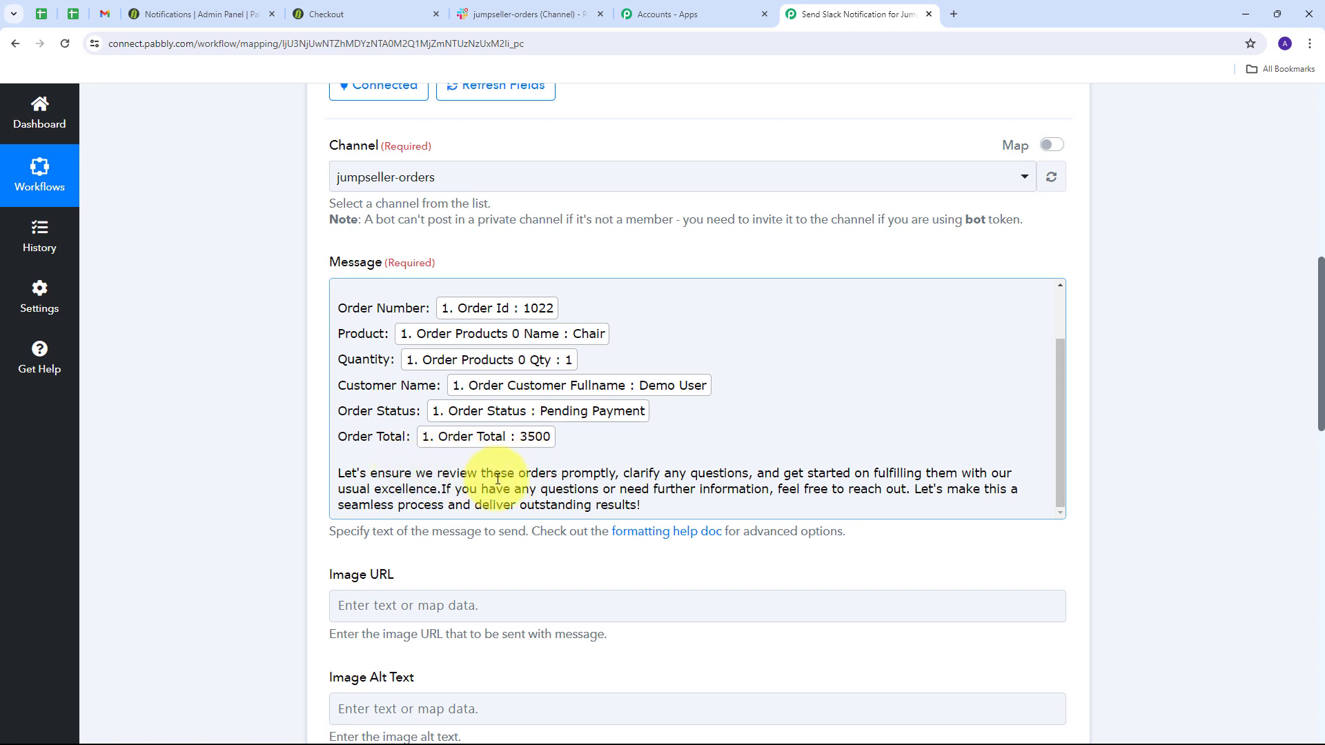
pyautogui.scroll(2, 497, 478)
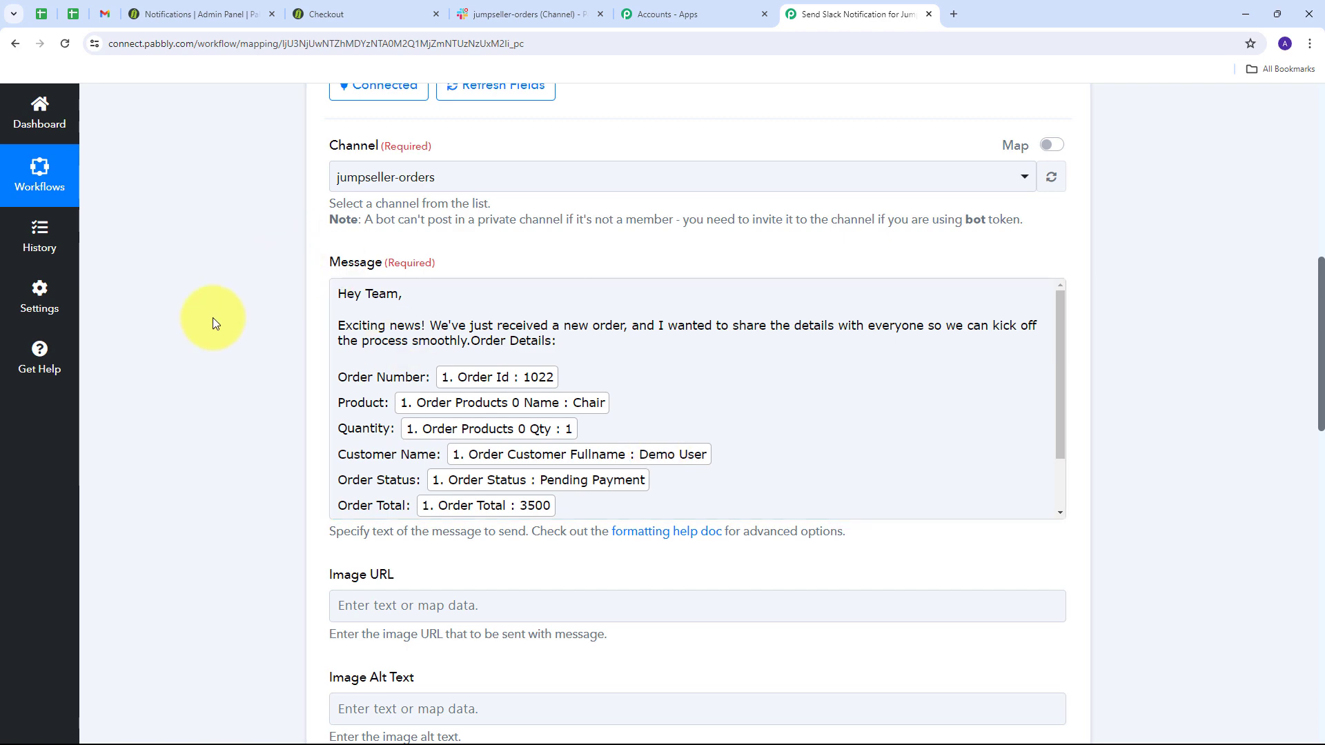
pyautogui.scroll(-15, 280, 332)
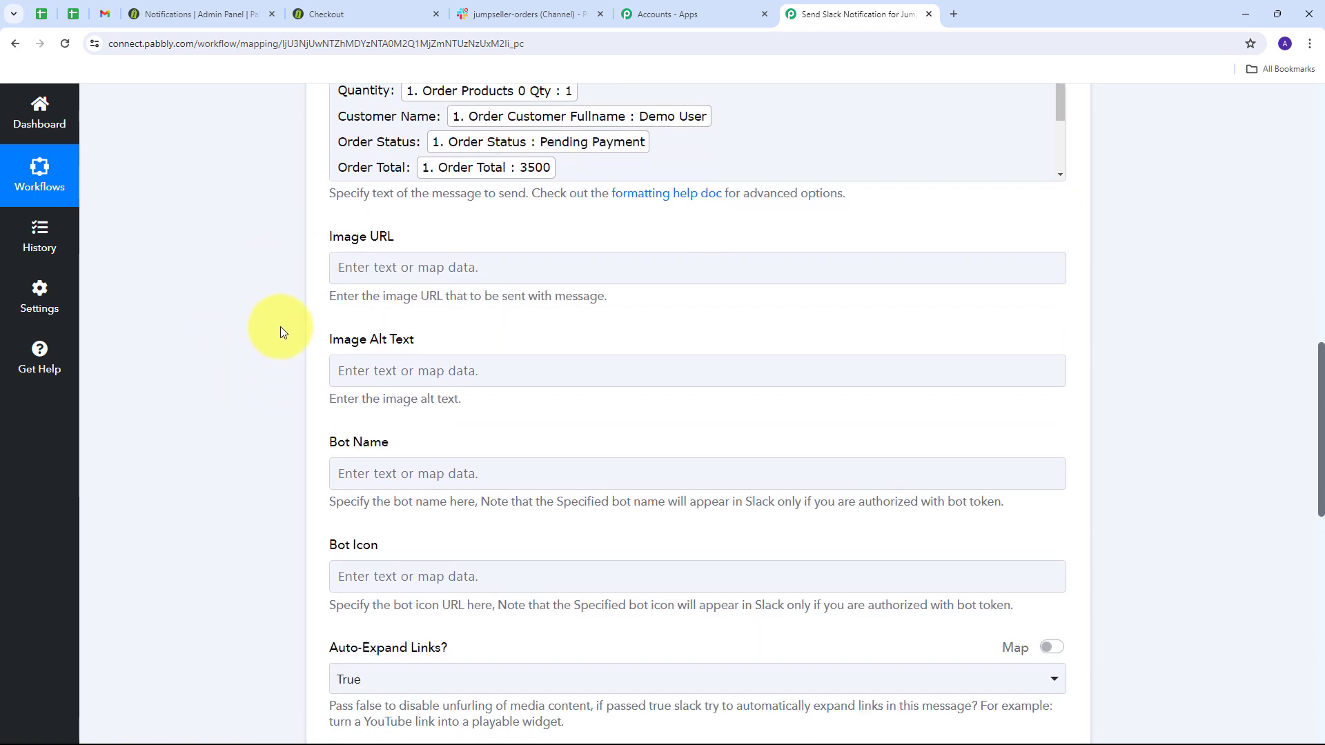
pyautogui.scroll(-2, 278, 326)
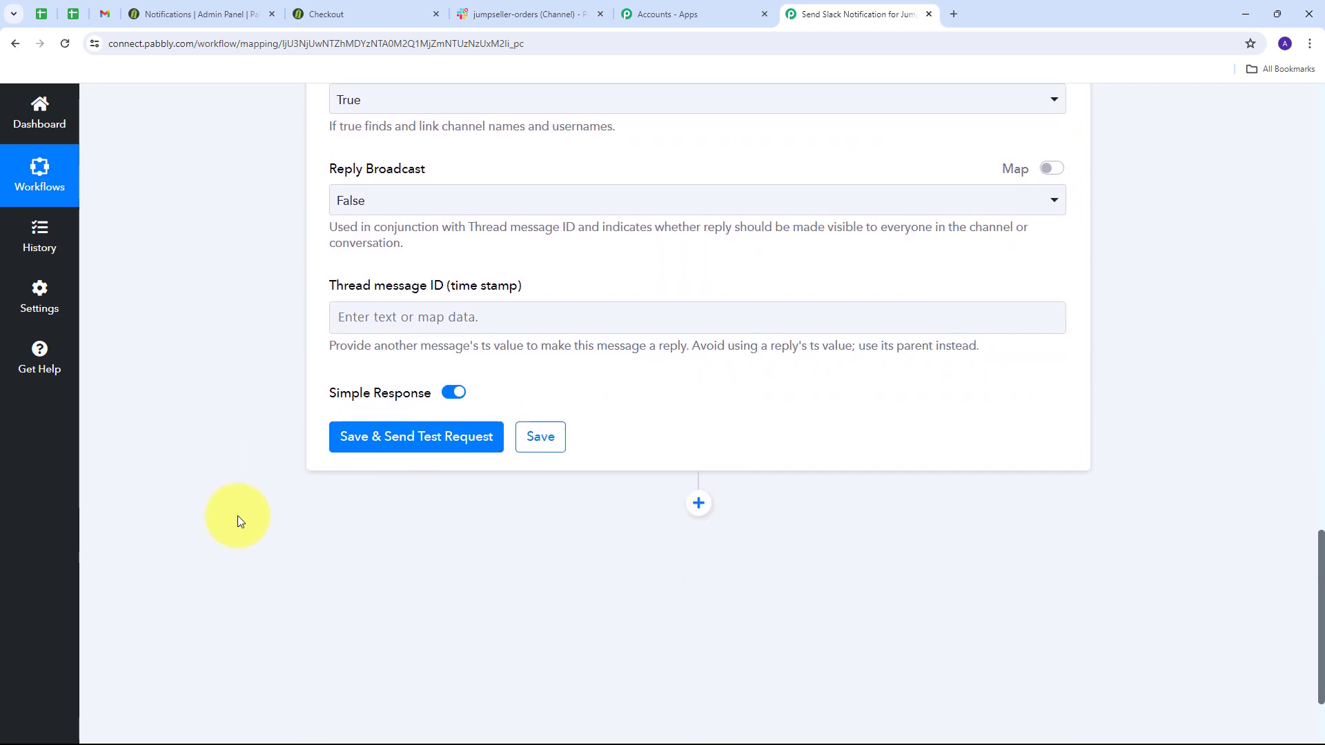
# Save the Slack action, send its test request and review the response received.
pyautogui.click(417, 445)
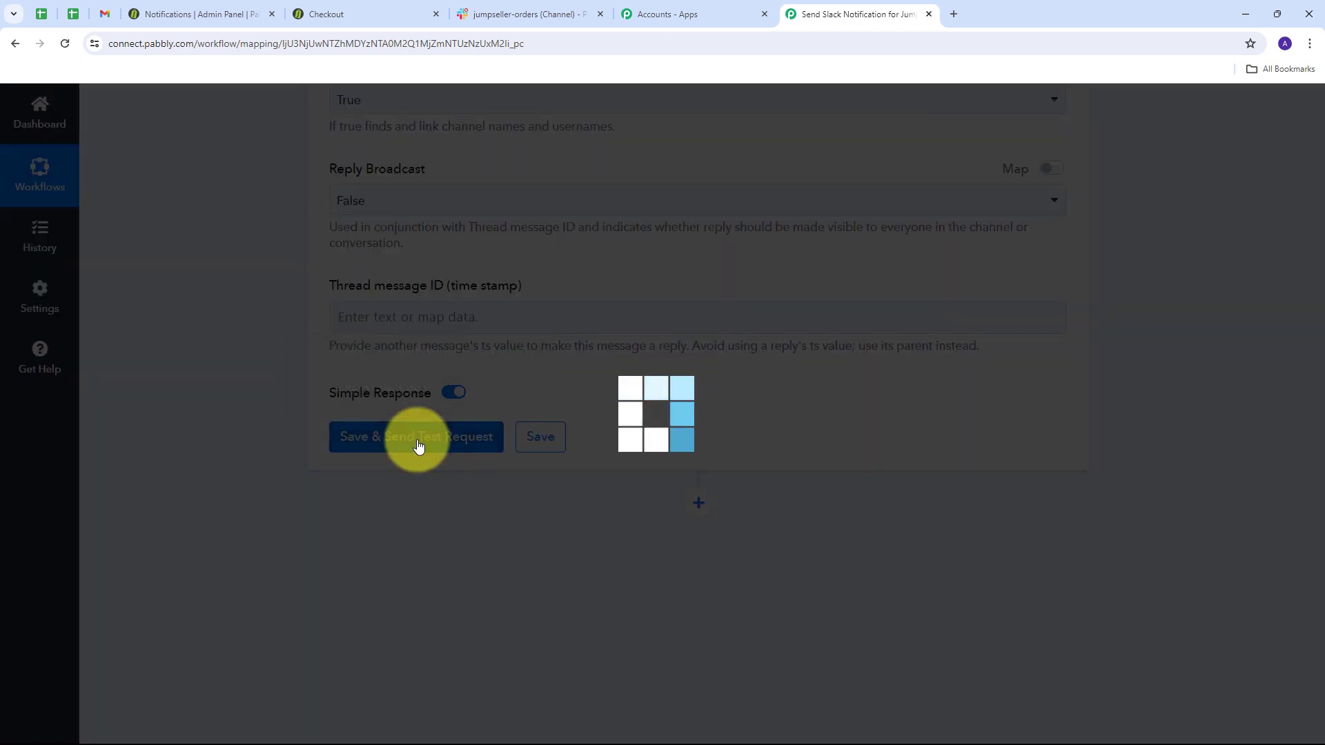
pyautogui.scroll(-3, 1139, 393)
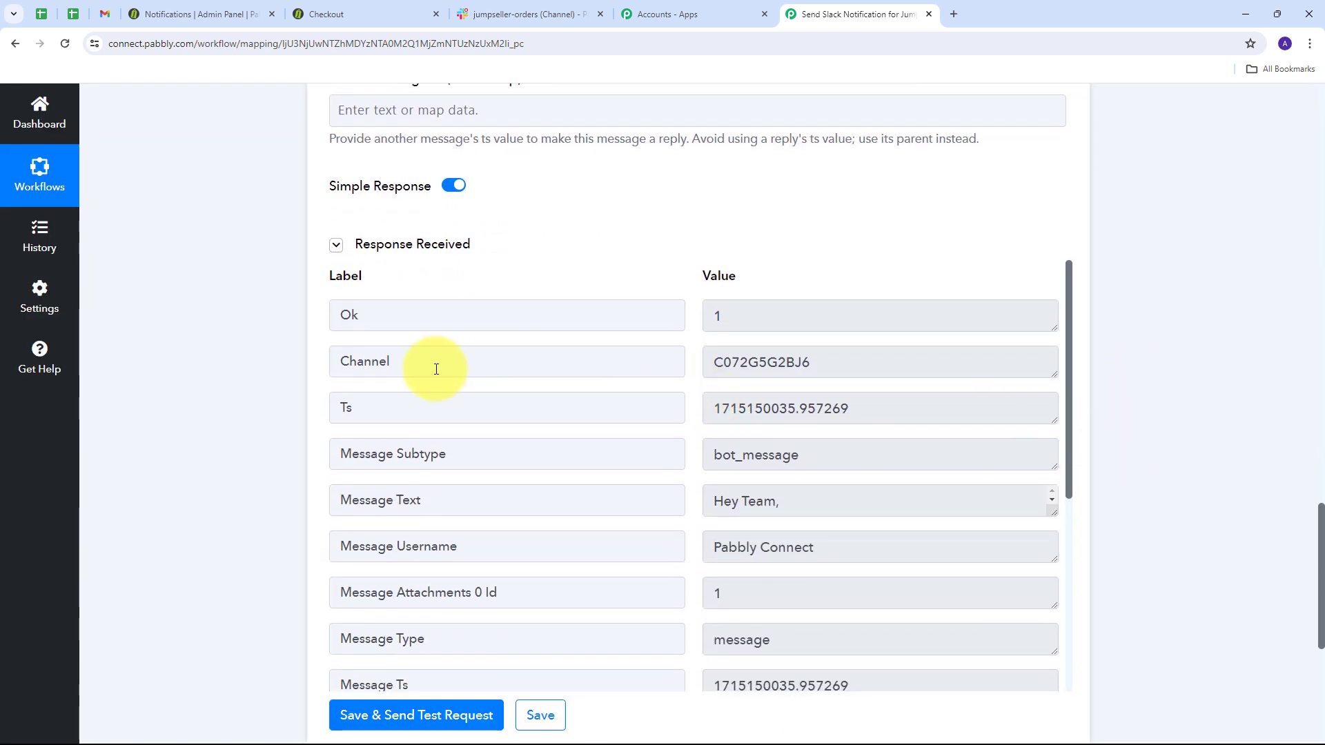
pyautogui.scroll(-2, 693, 370)
pyautogui.scroll(-4, 693, 376)
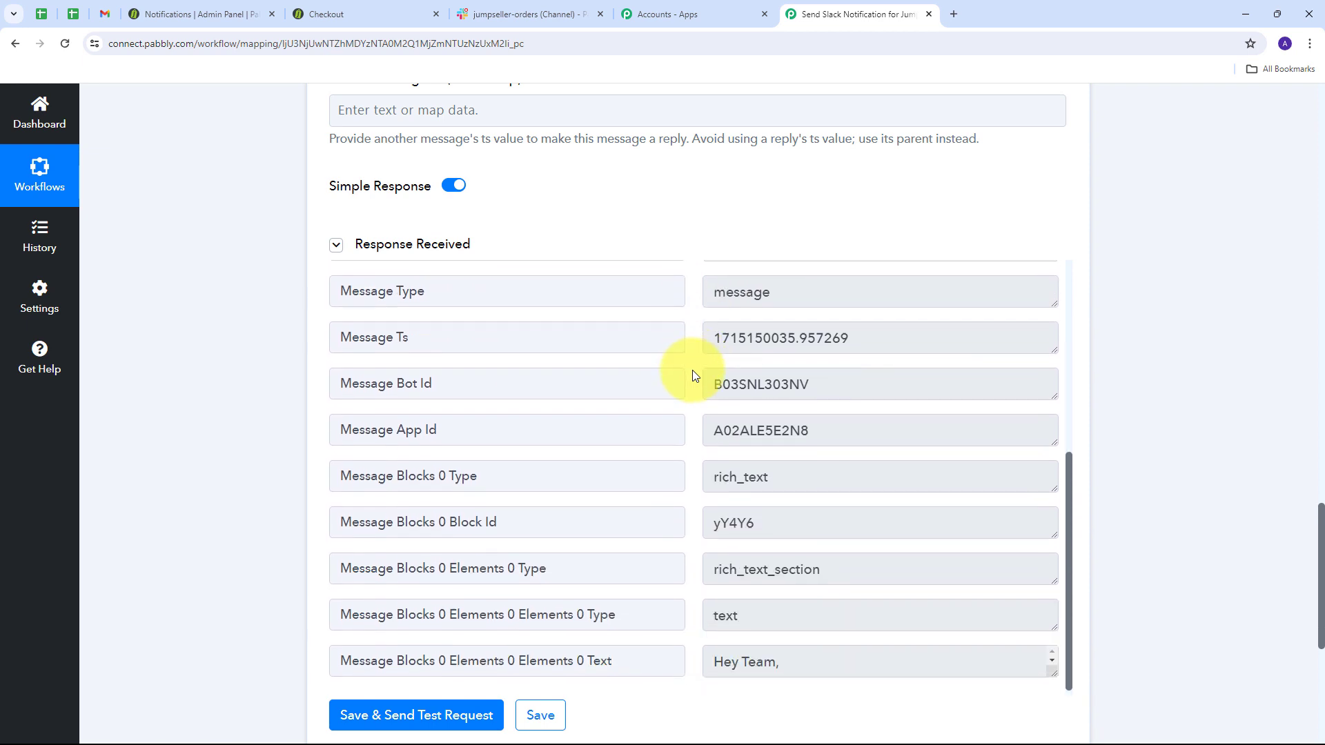
pyautogui.scroll(6, 693, 376)
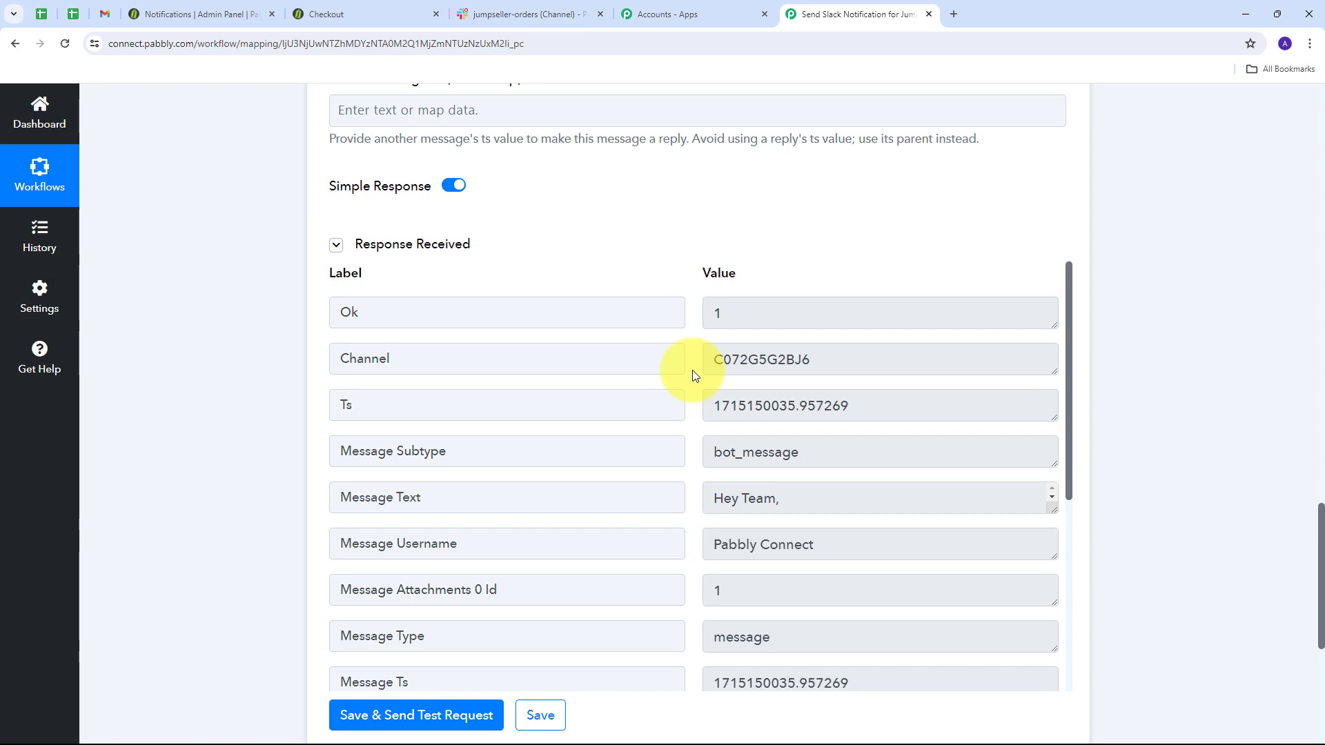
# Switch to Slack and check the order number, product, quantity, customer name, status and total in the message posted to jumpseller-orders.
pyautogui.click(501, 14)
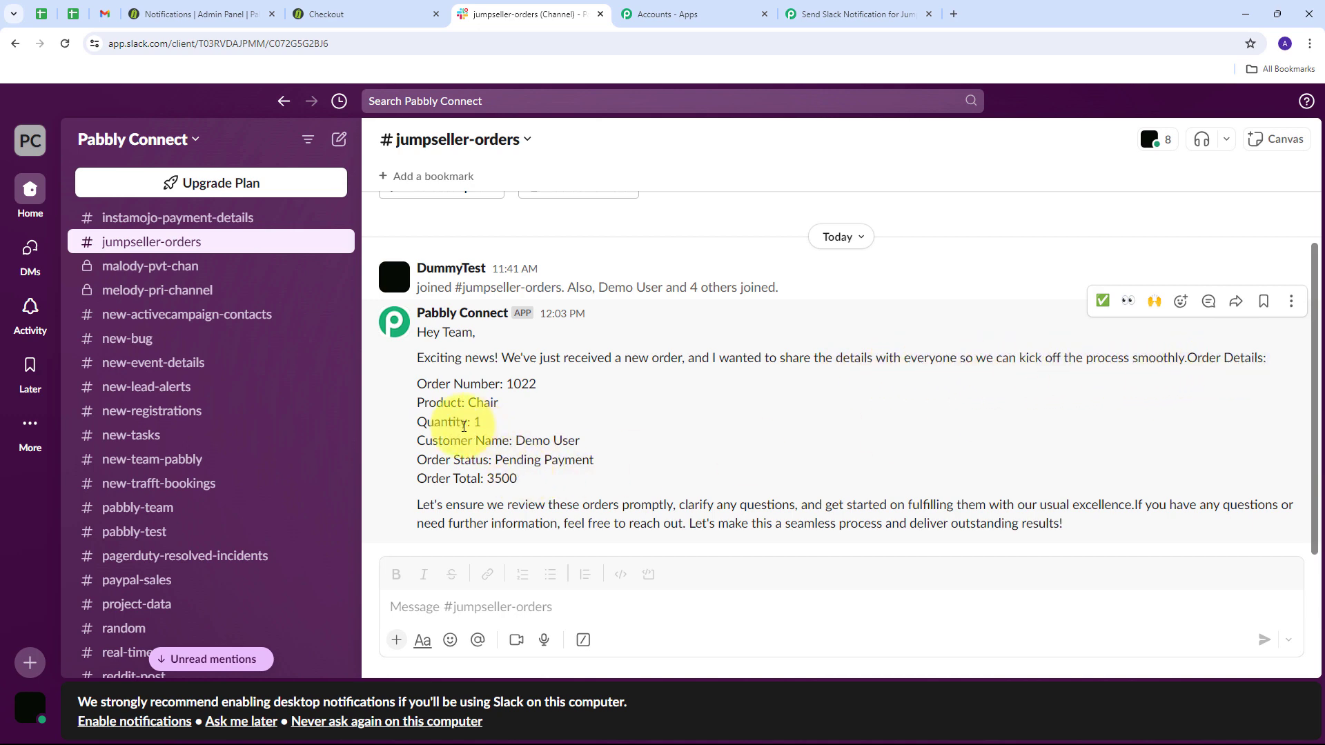
pyautogui.doubleClick(521, 384)
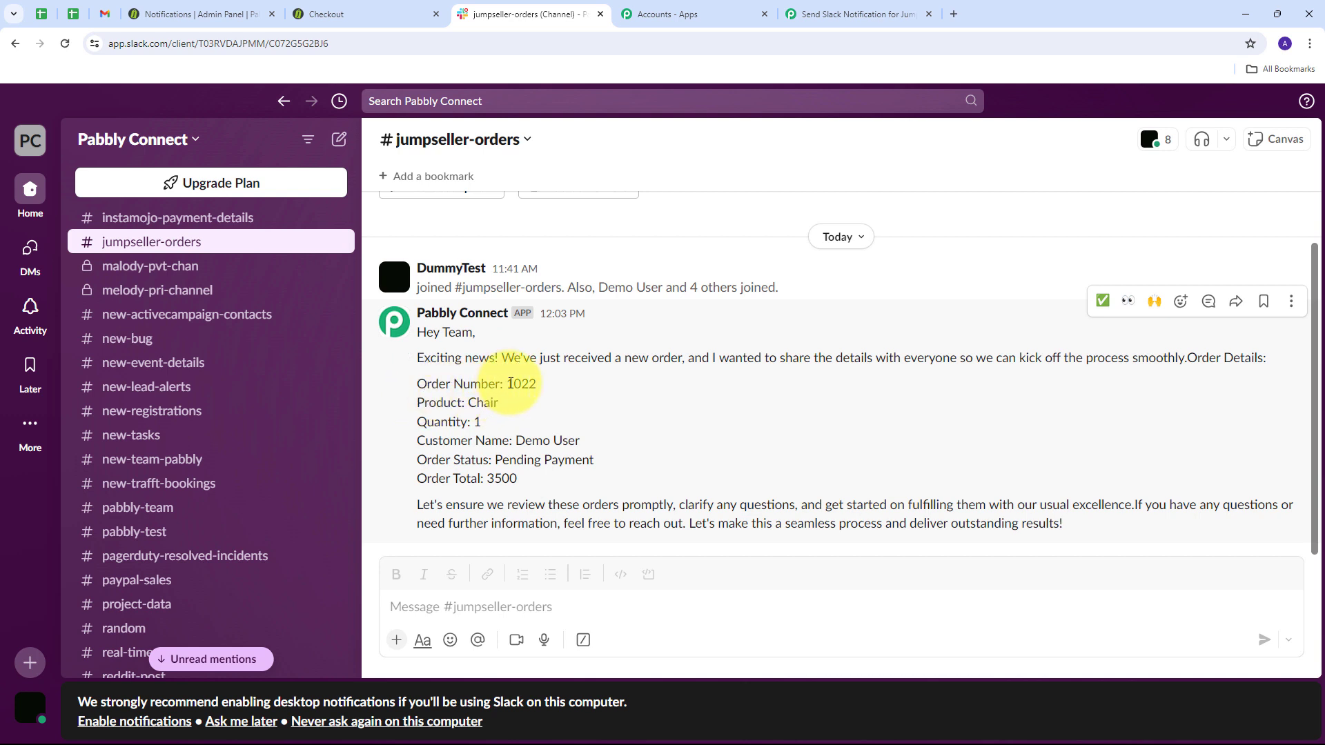
pyautogui.doubleClick(483, 403)
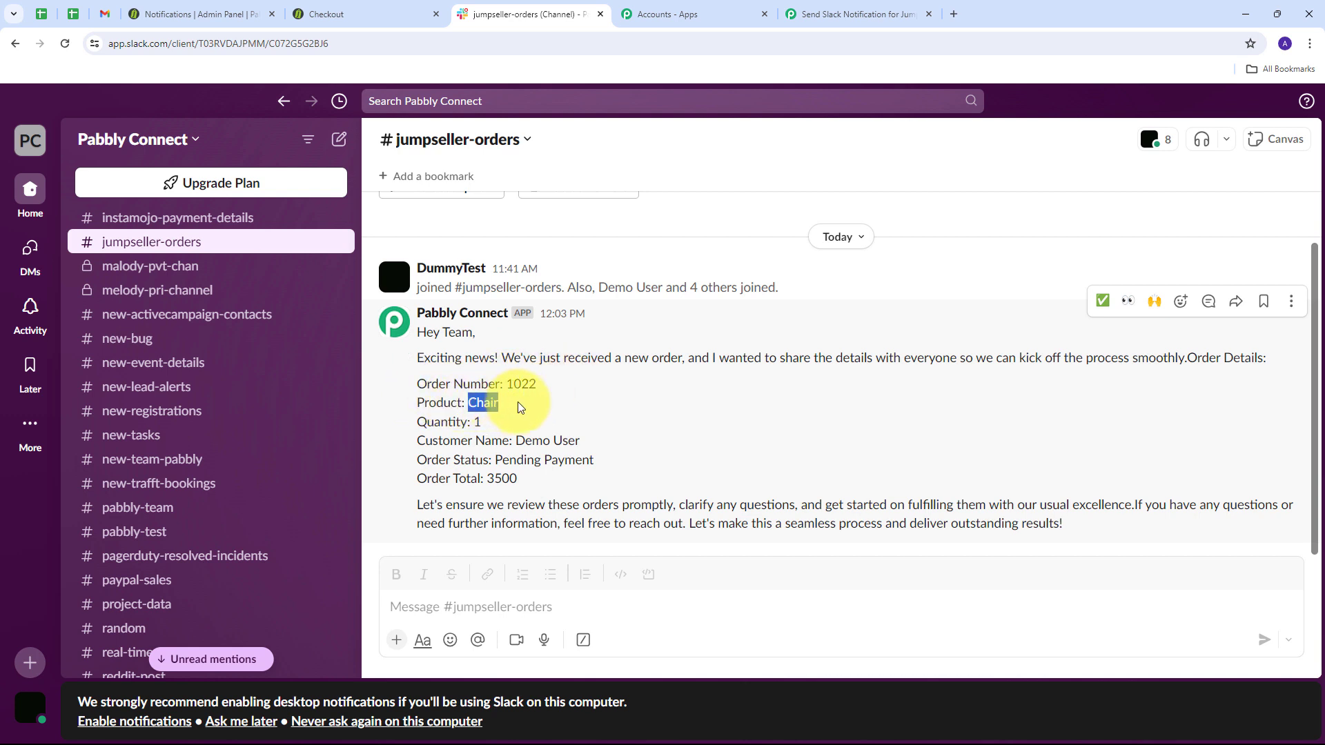
pyautogui.doubleClick(477, 421)
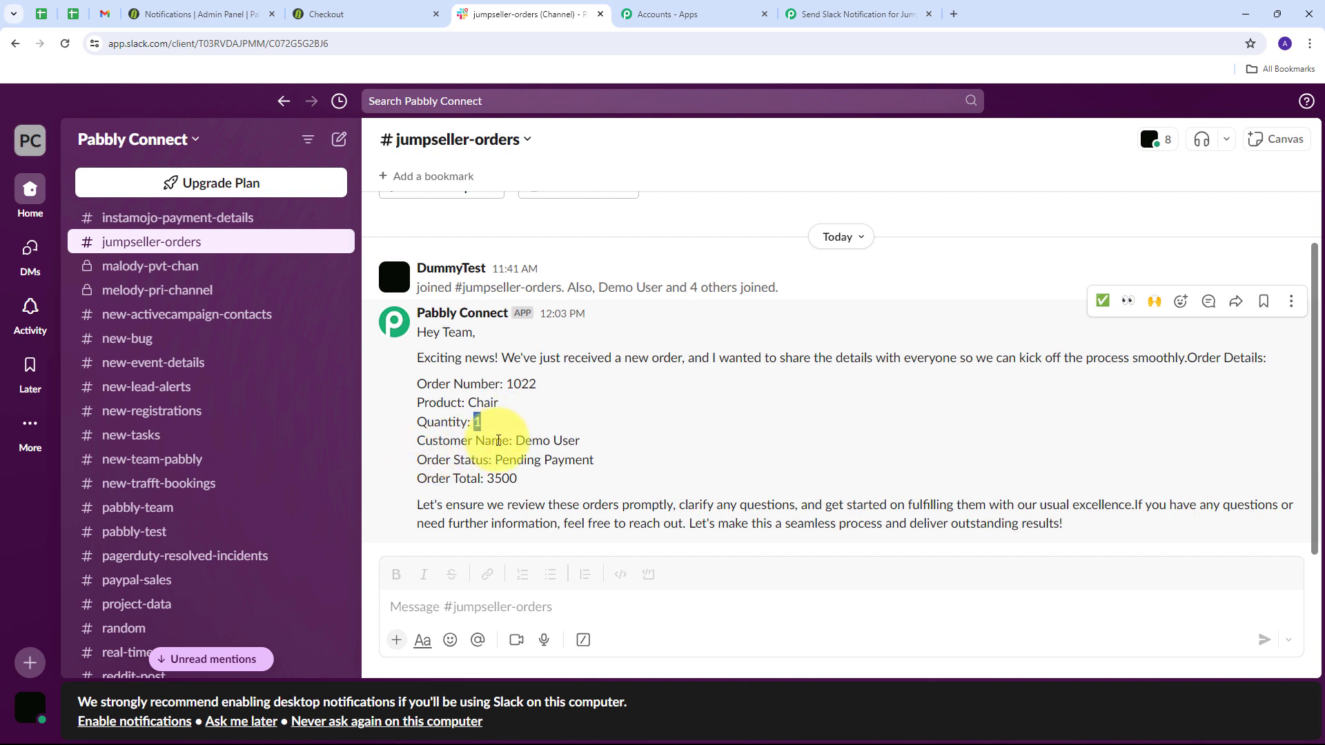
pyautogui.moveTo(516, 440); pyautogui.dragTo(581, 441)
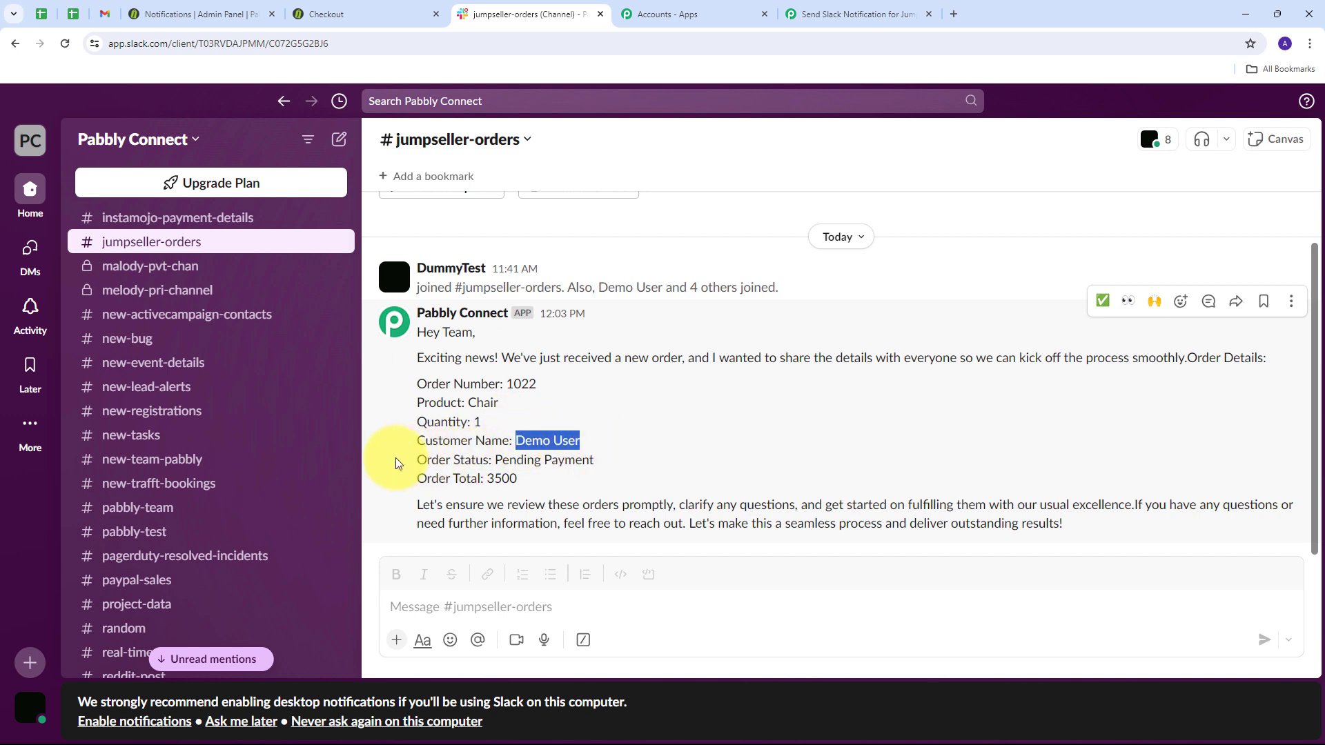
pyautogui.moveTo(494, 460); pyautogui.dragTo(598, 460)
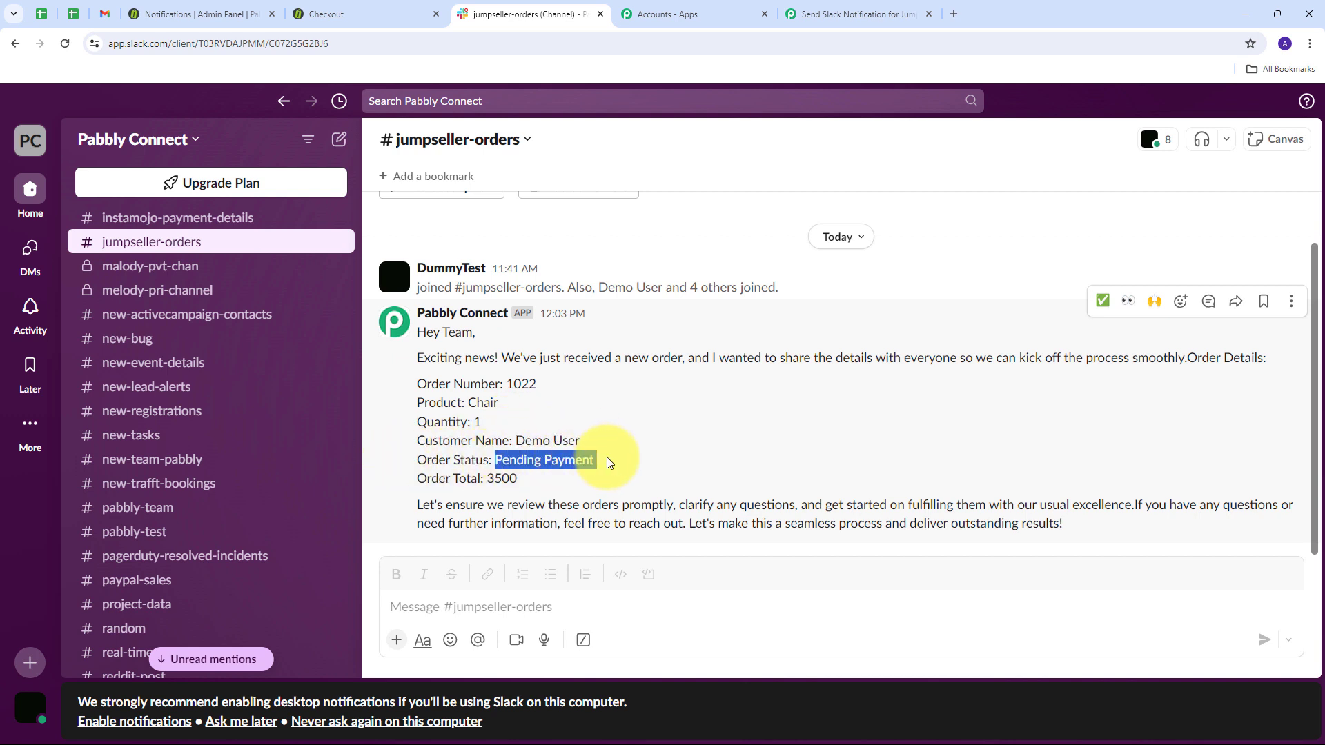
pyautogui.moveTo(486, 479); pyautogui.dragTo(530, 486)
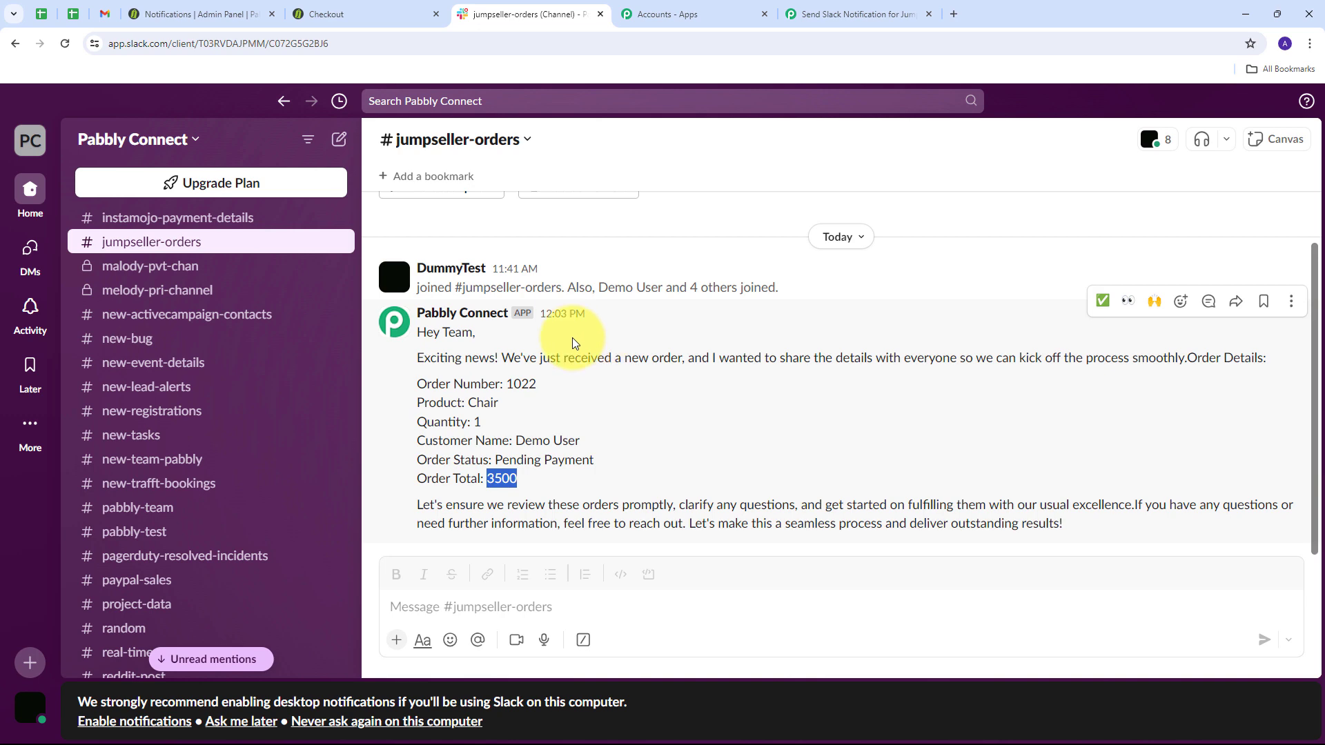
# In the Jumpseller store, add the Chair product to the cart with quantity 3 and proceed to checkout.
pyautogui.click(340, 14)
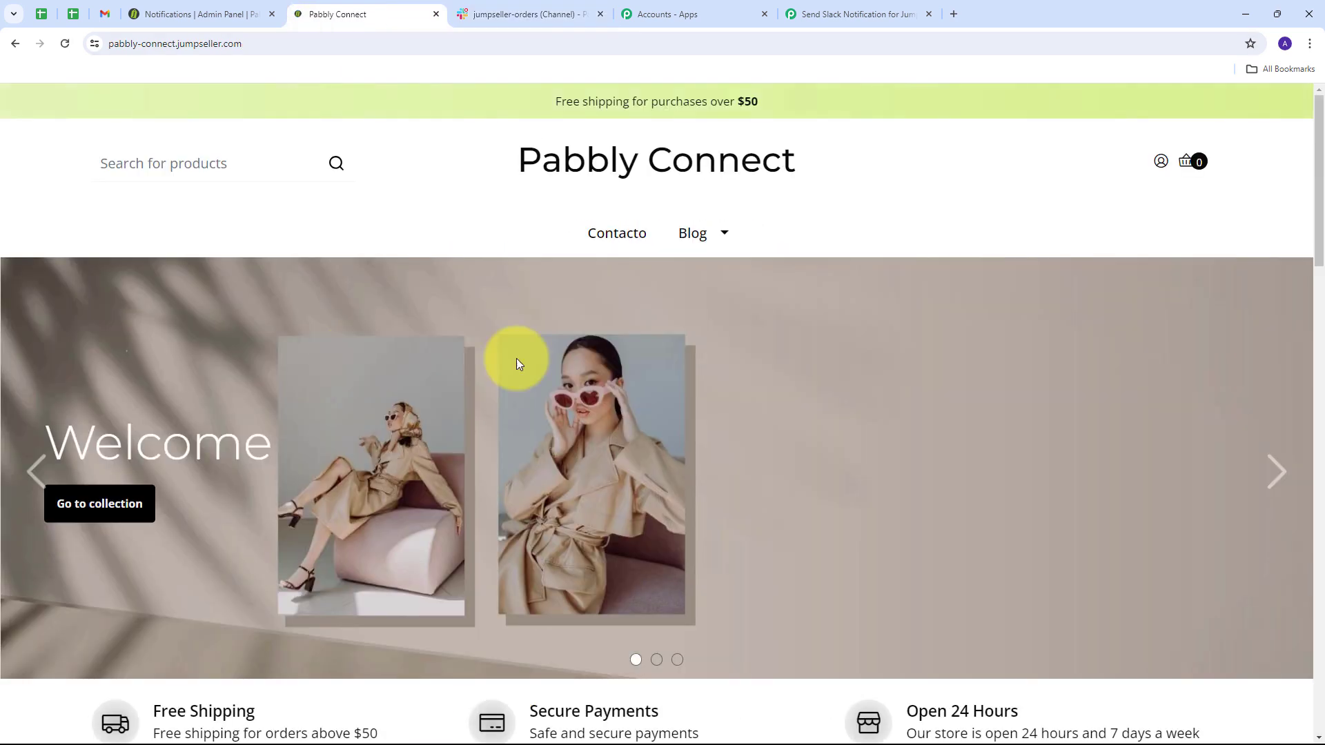
pyautogui.scroll(-10, 527, 285)
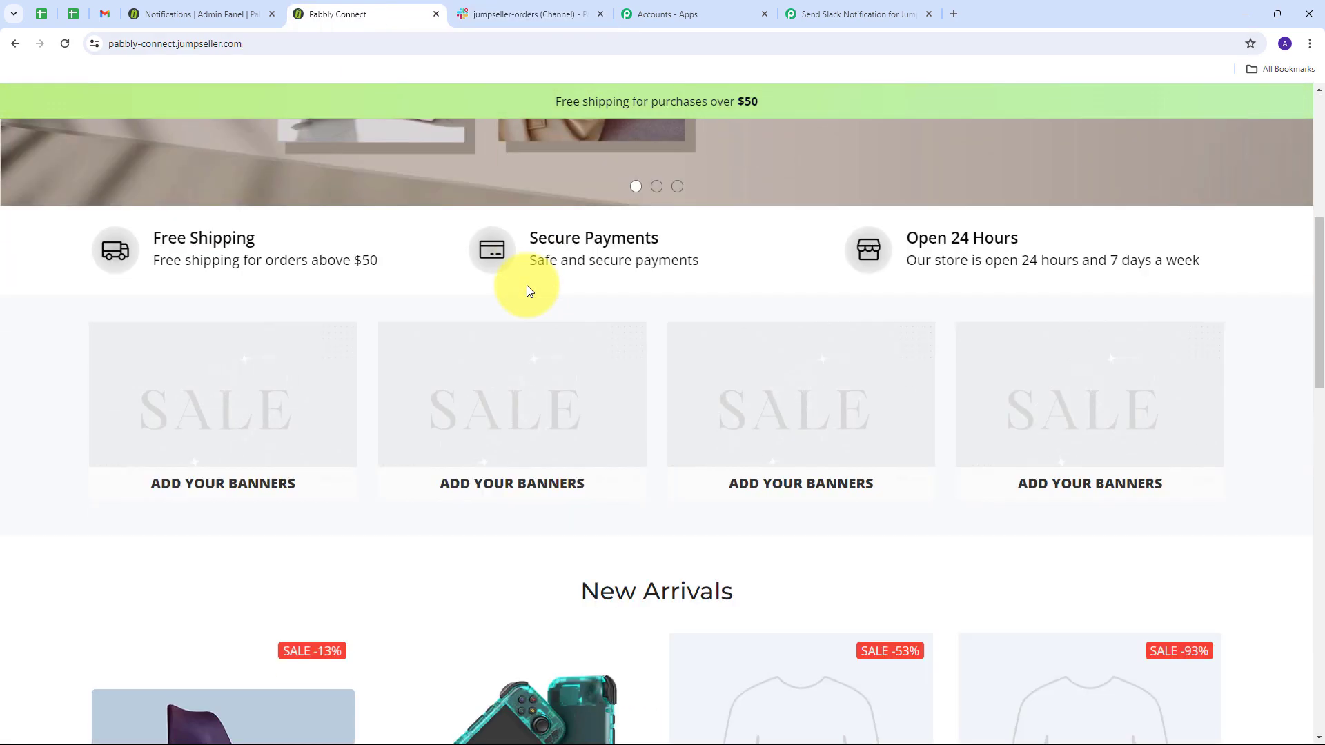
pyautogui.scroll(-1, 387, 309)
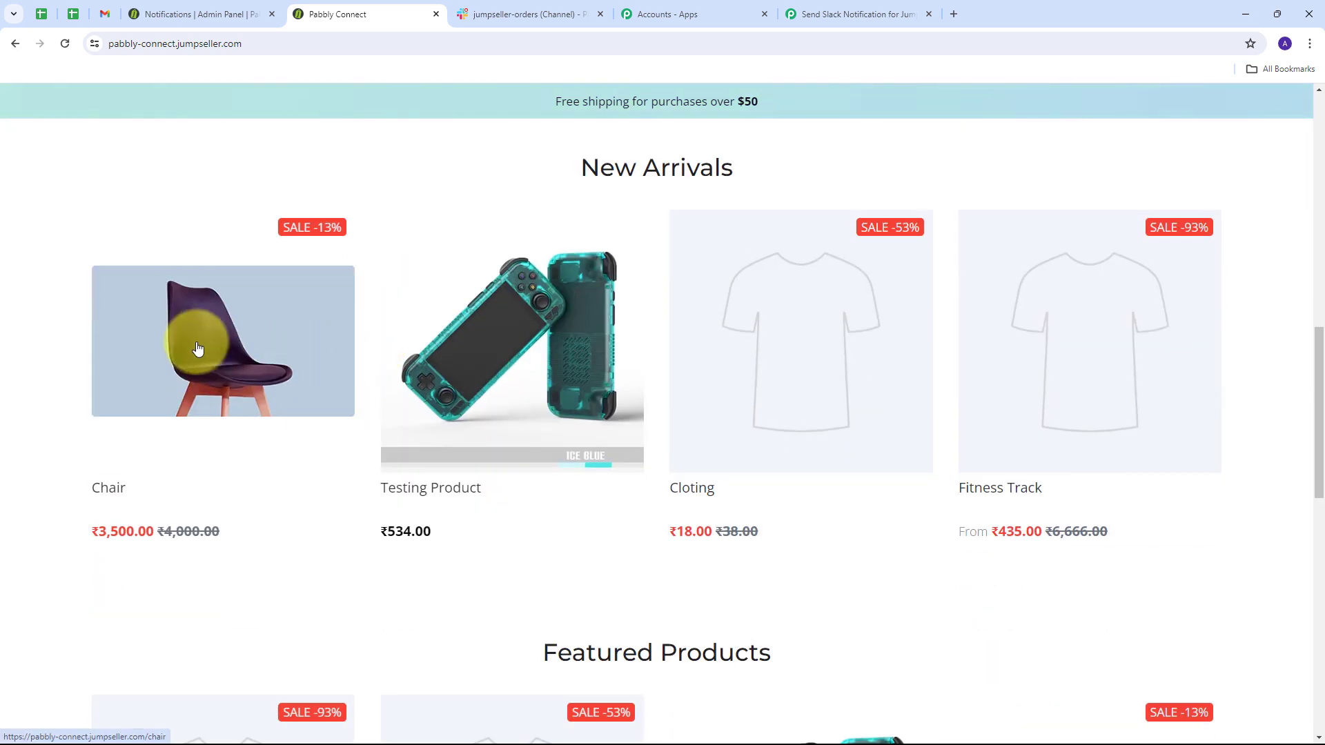
pyautogui.click(197, 349)
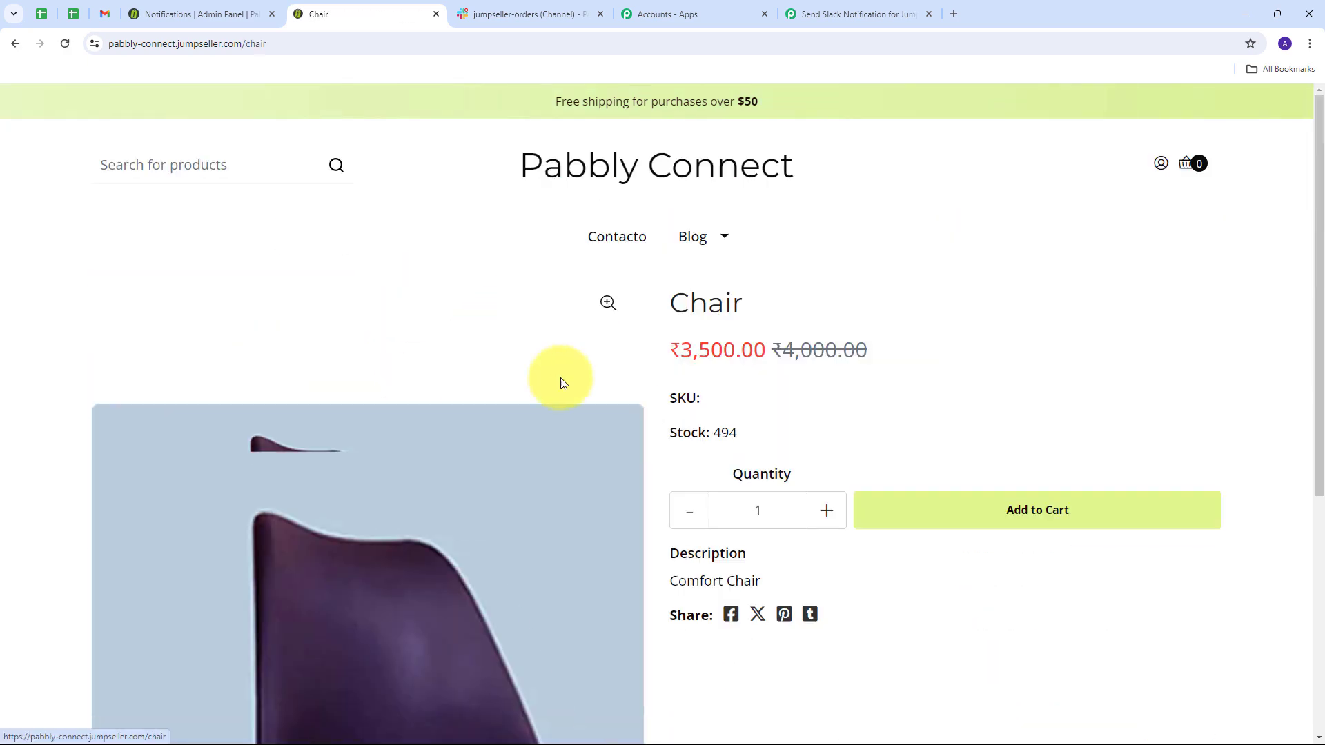
pyautogui.click(832, 516)
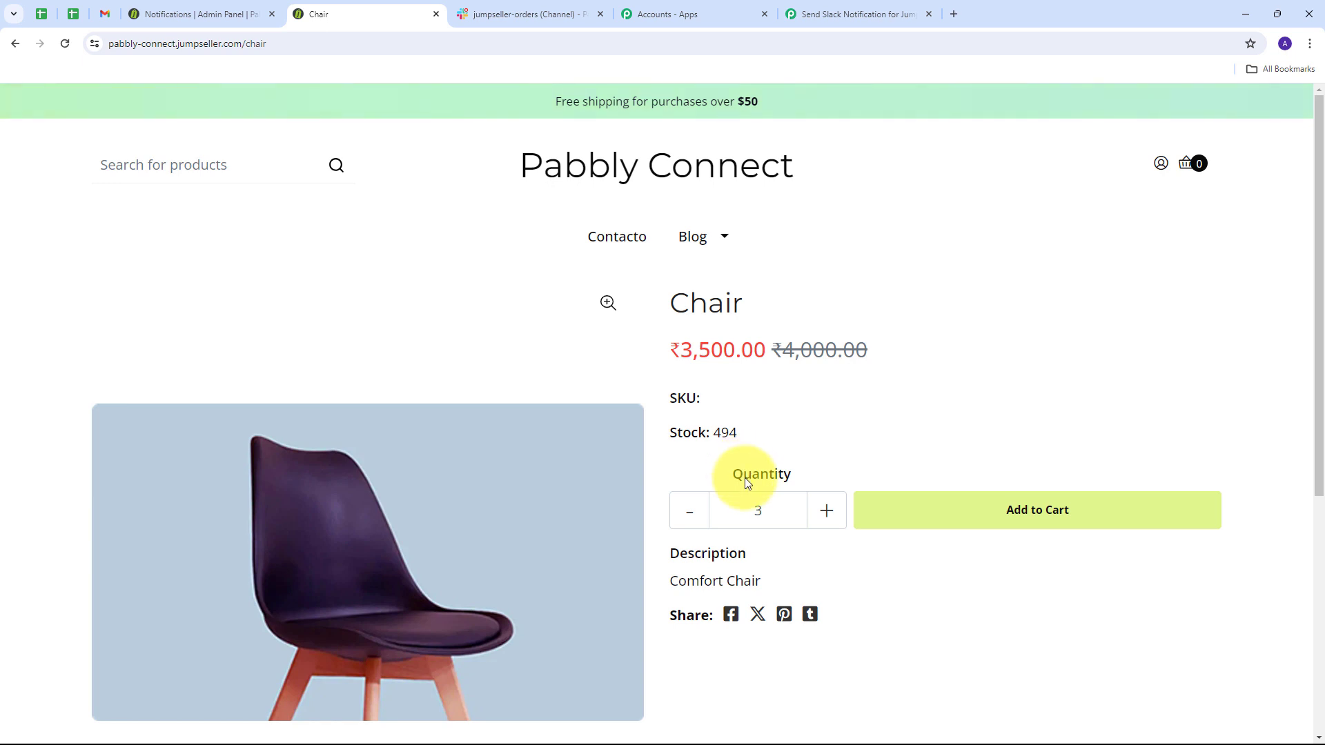
pyautogui.click(1017, 516)
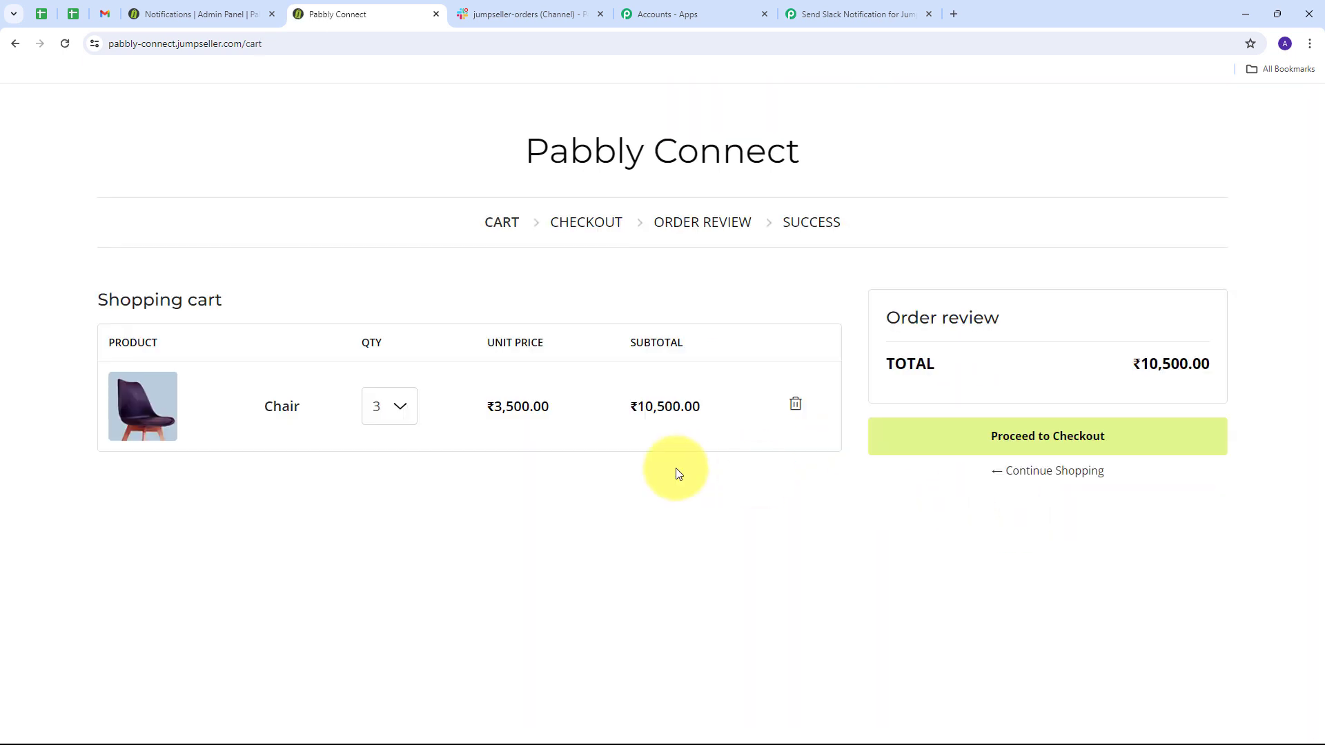
pyautogui.click(1042, 447)
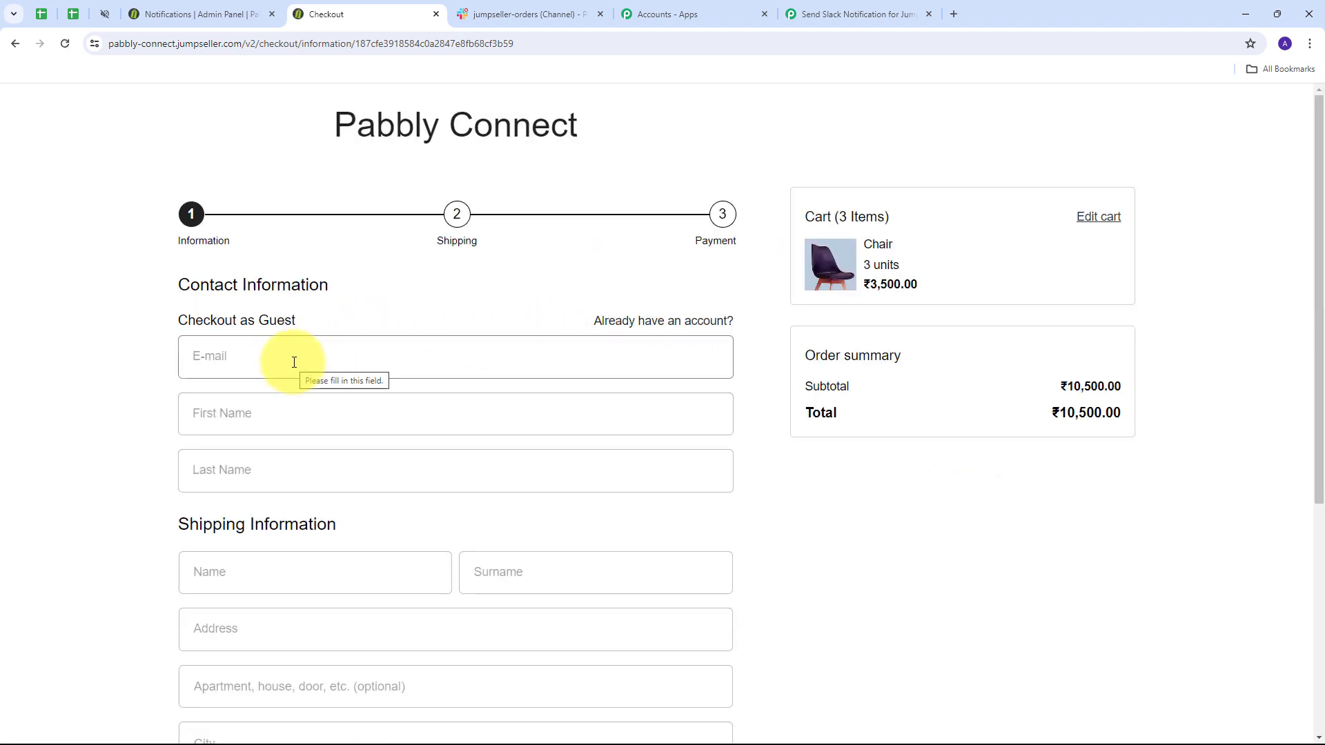
# Fill in the guest contact information with the customer's e-mail, first name and last name.
pyautogui.click(228, 354)
pyautogui.click(224, 395)
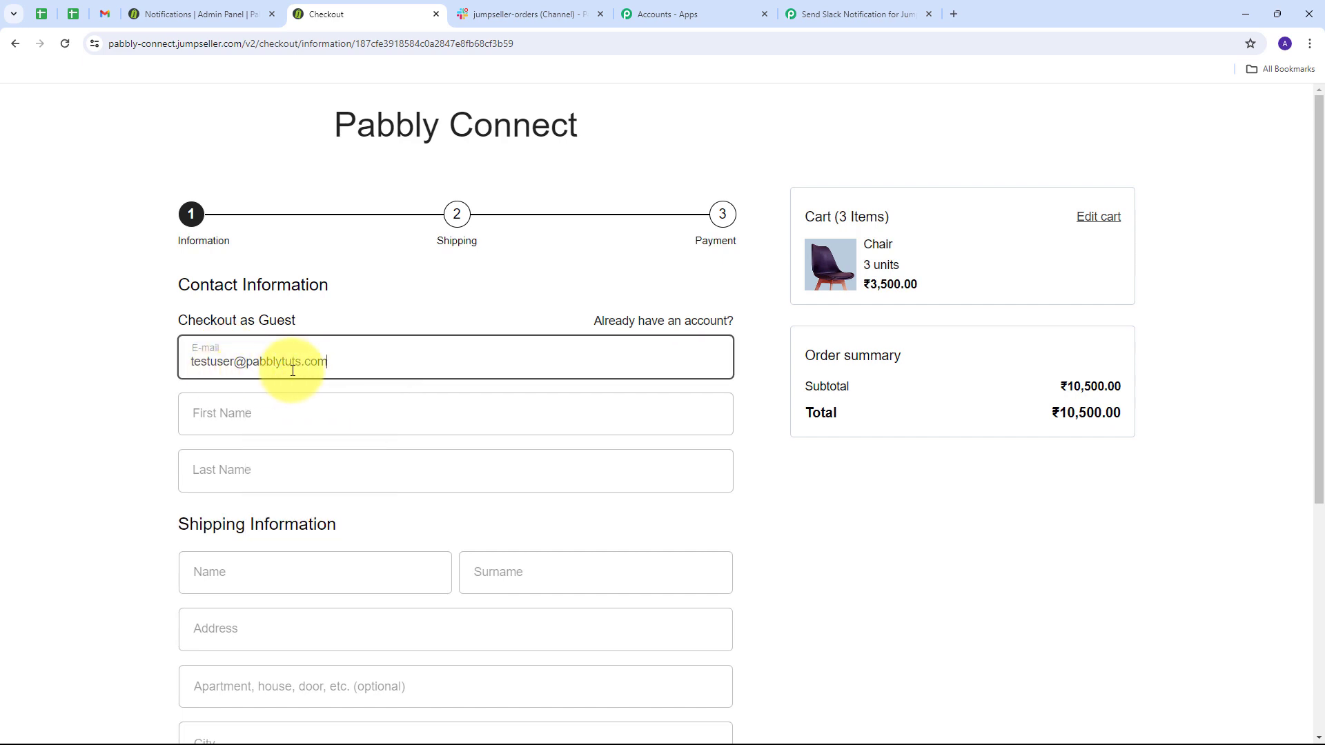
pyautogui.click(240, 412)
pyautogui.write('Test')
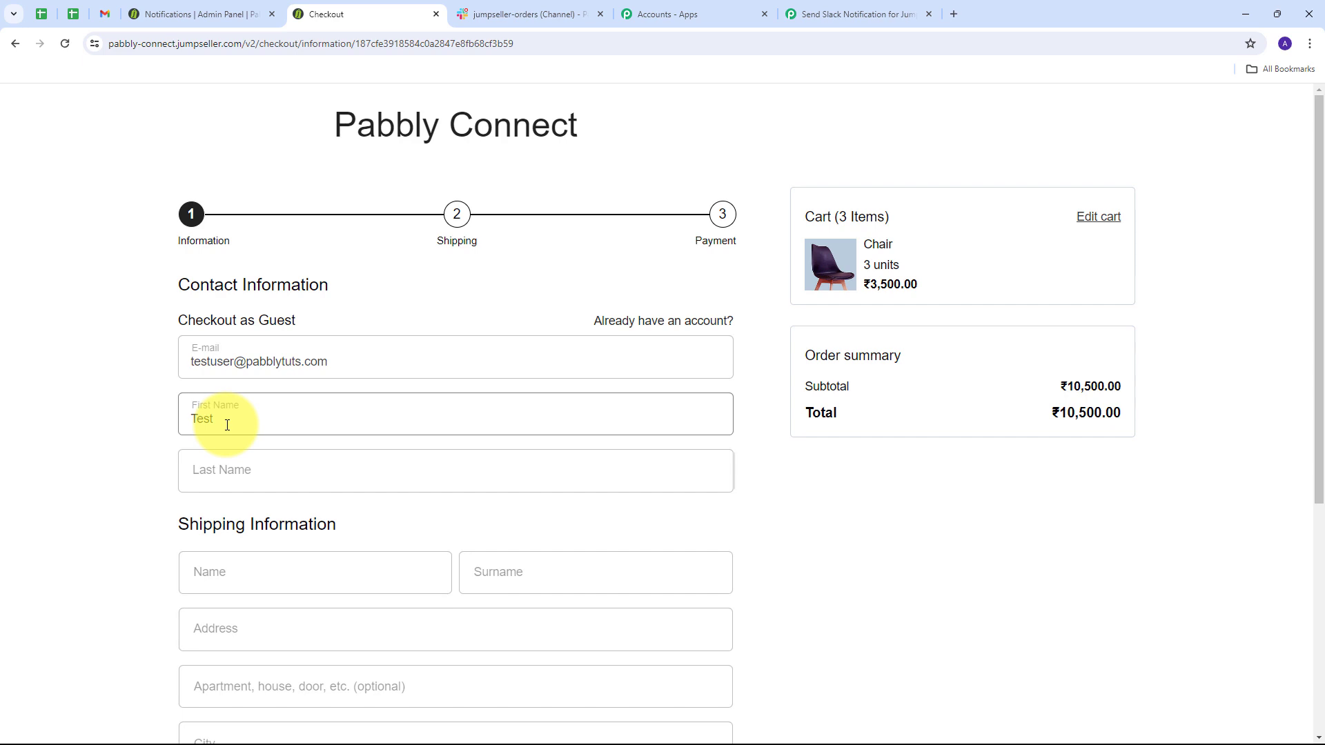
pyautogui.click(223, 473)
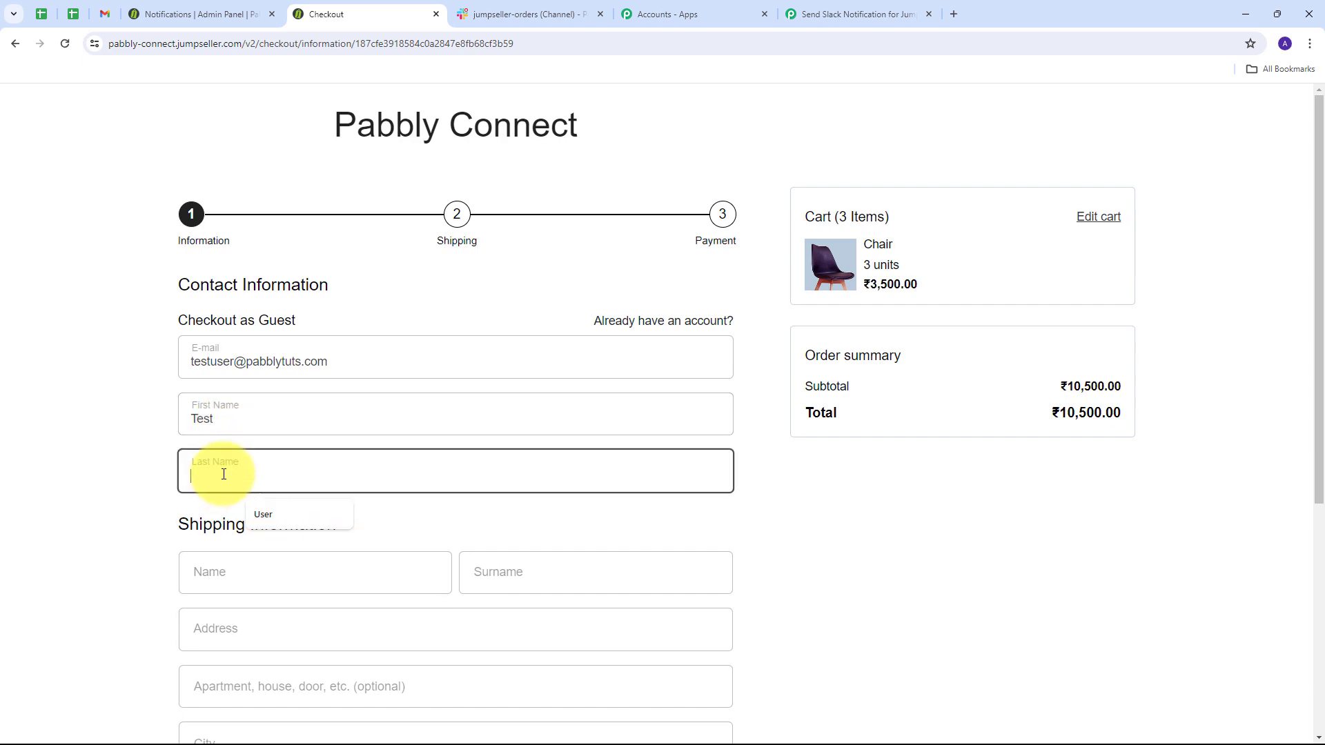
pyautogui.write('User')
# Enter the recipient's name and surname in the shipping information.
pyautogui.scroll(-1, 161, 467)
pyautogui.click(254, 502)
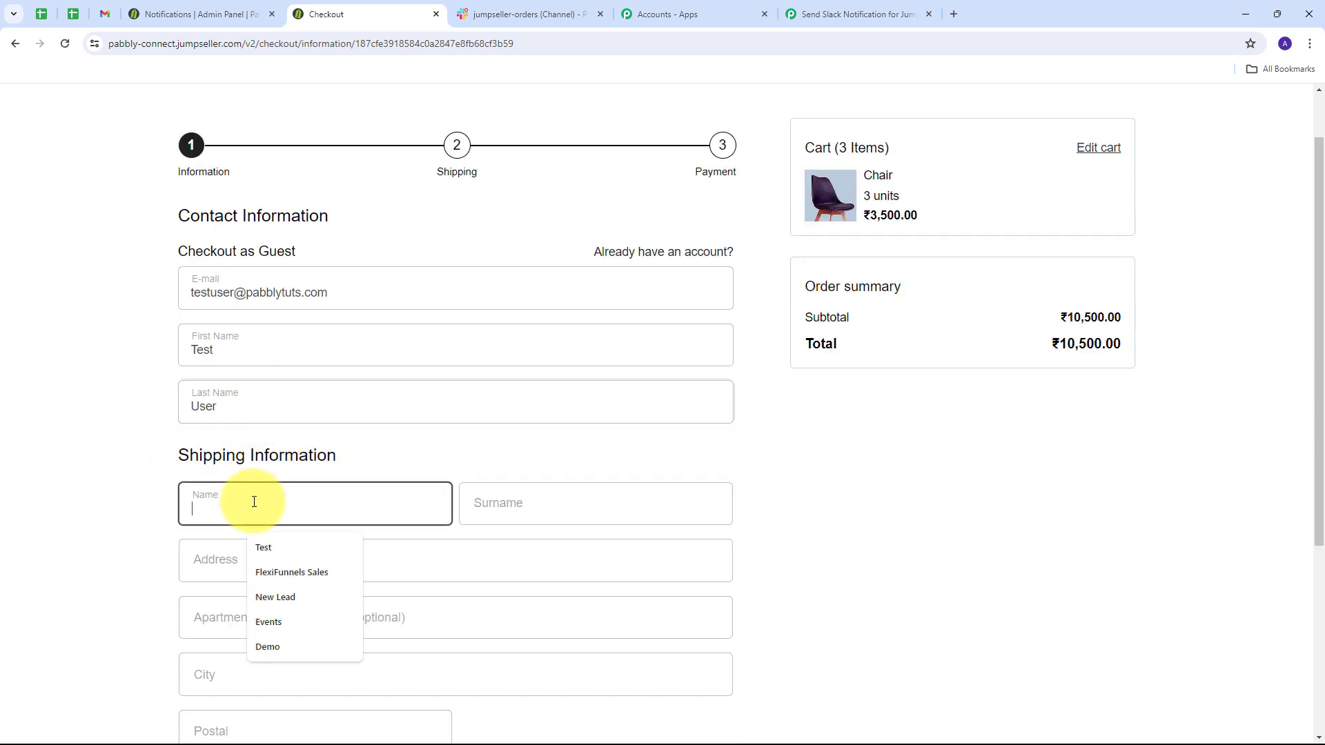
pyautogui.write('Test')
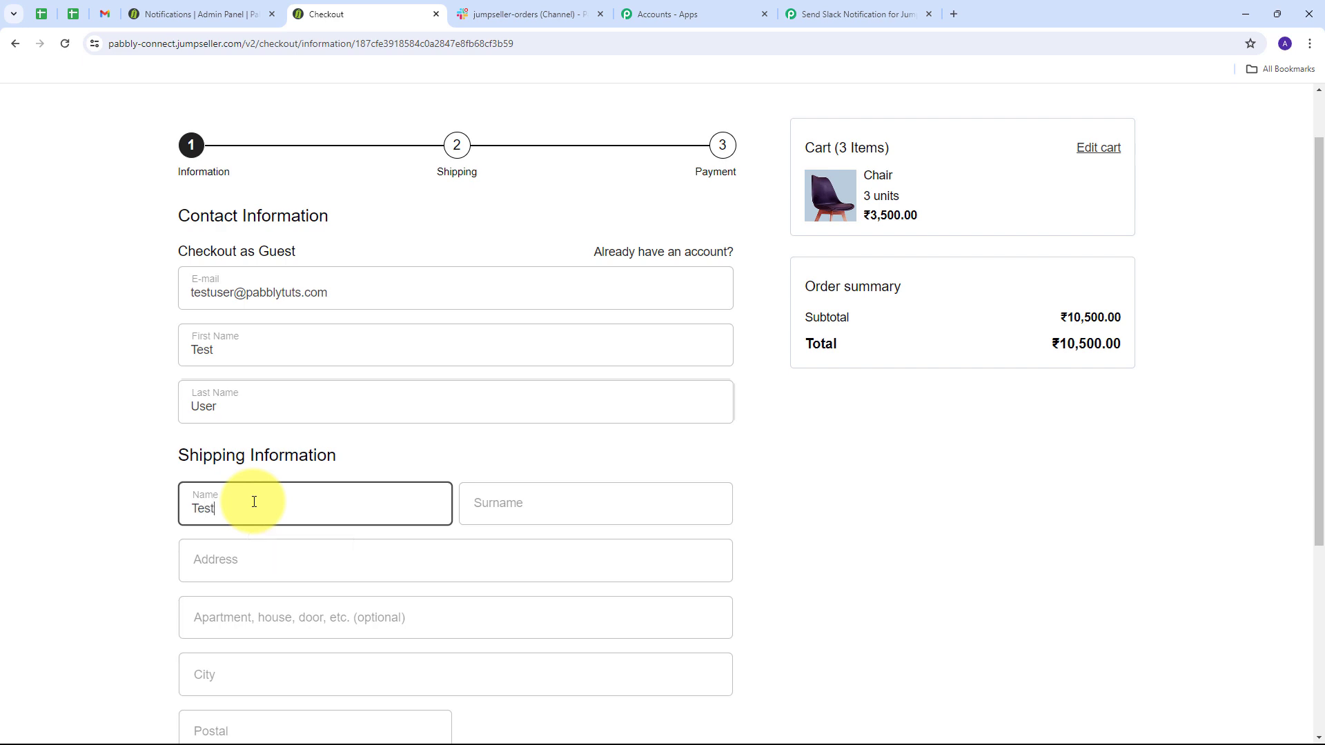
pyautogui.press('Tab')
pyautogui.write('user')
pyautogui.press('Tab')
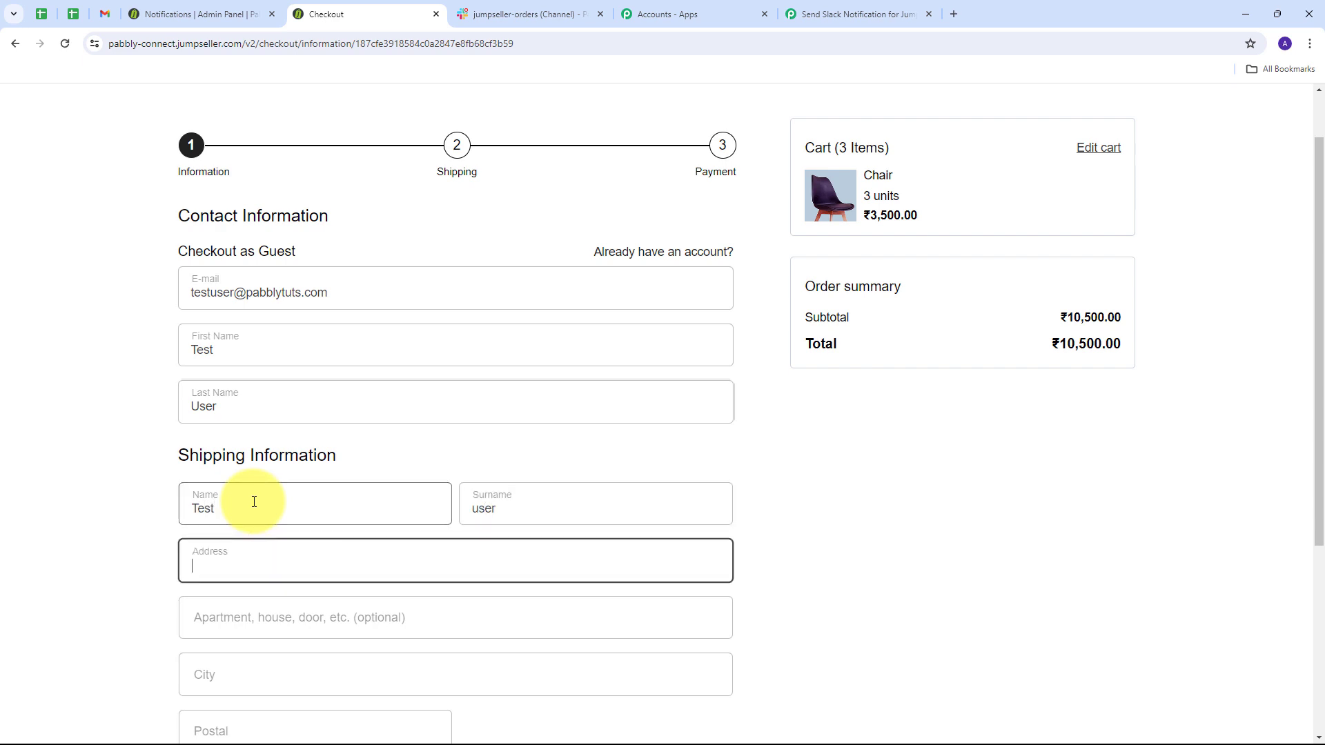
# Fill in the shipping street address, apartment number, city and postal code.
pyautogui.write('XYZ Street')
pyautogui.press('Tab')
pyautogui.write('B-93')
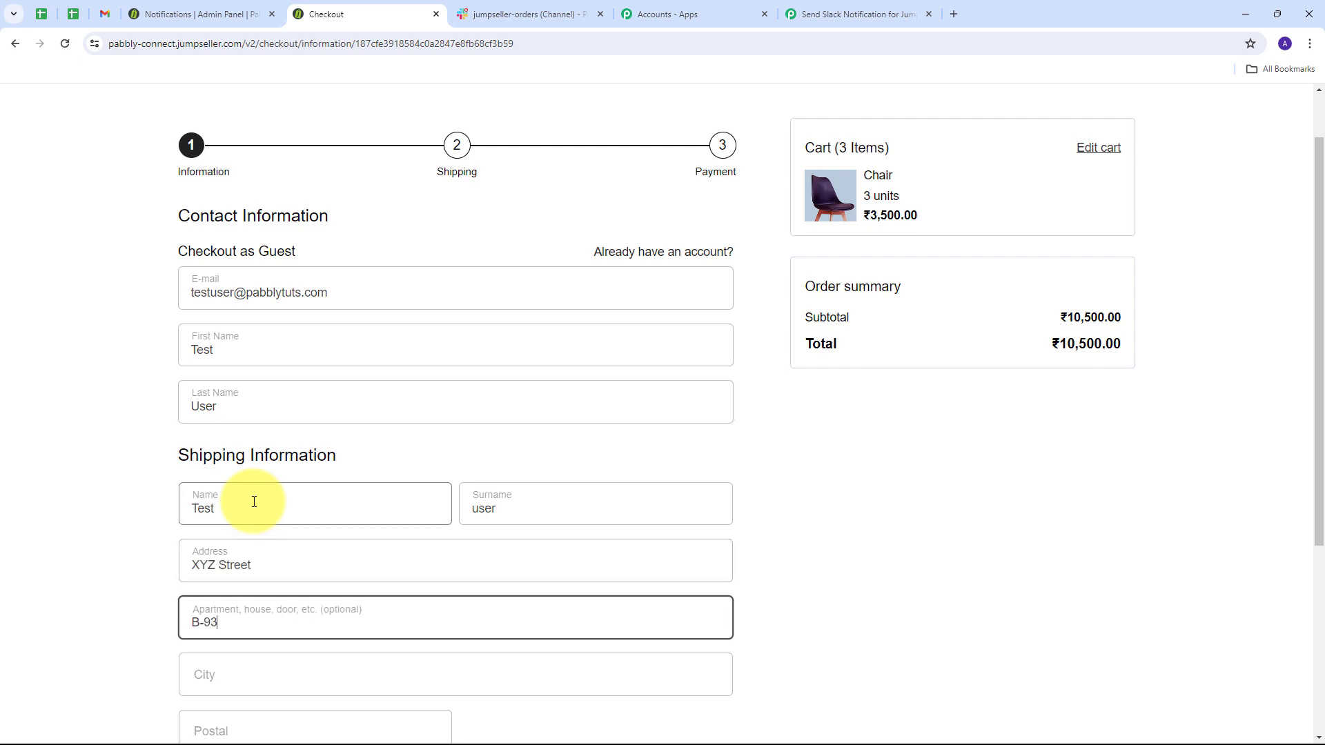
pyautogui.press('Tab')
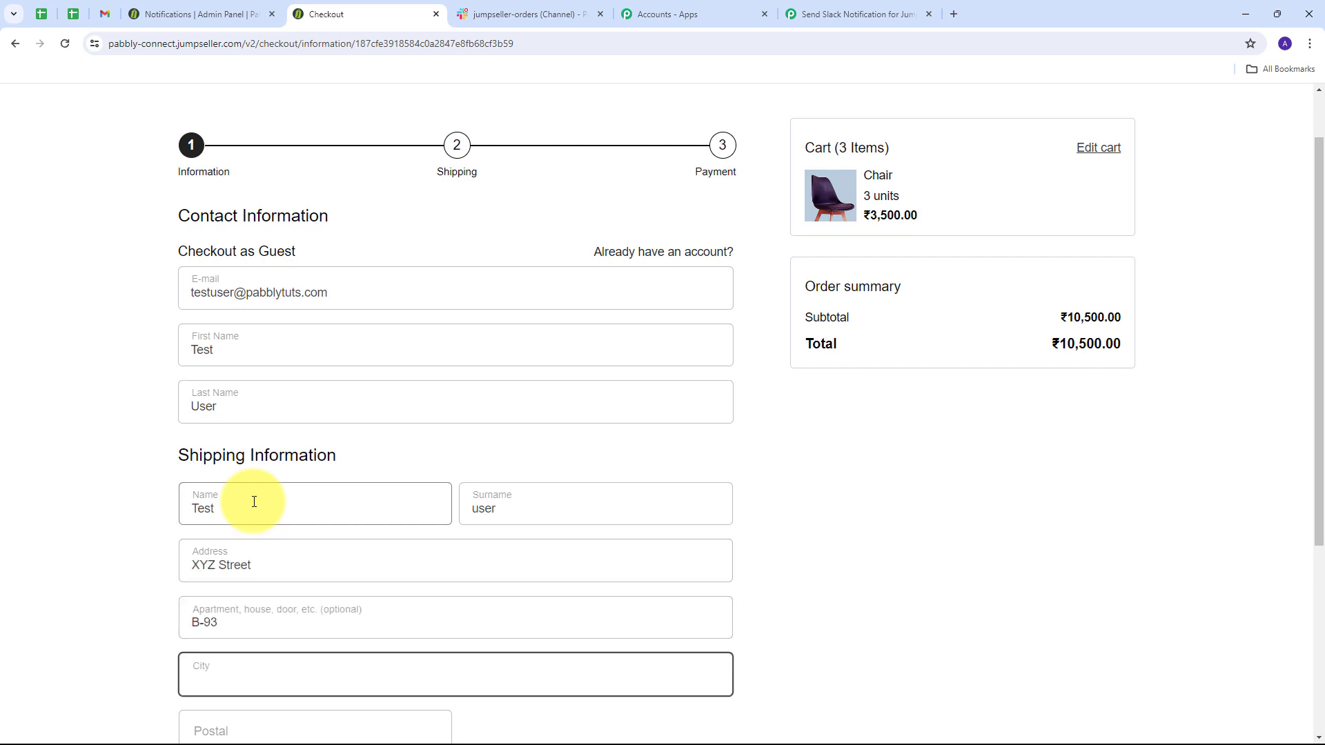
pyautogui.write('Indore')
pyautogui.press('Tab')
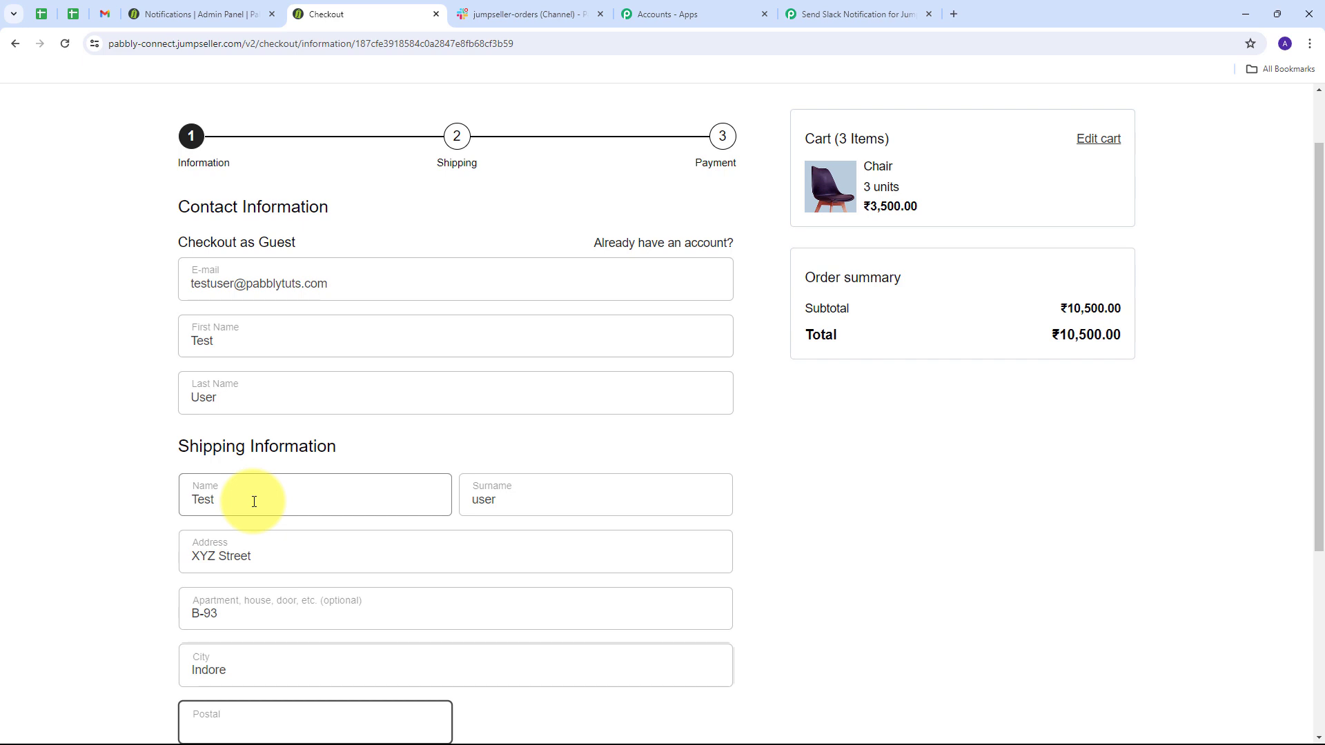
pyautogui.write('411111')
pyautogui.press('Tab')
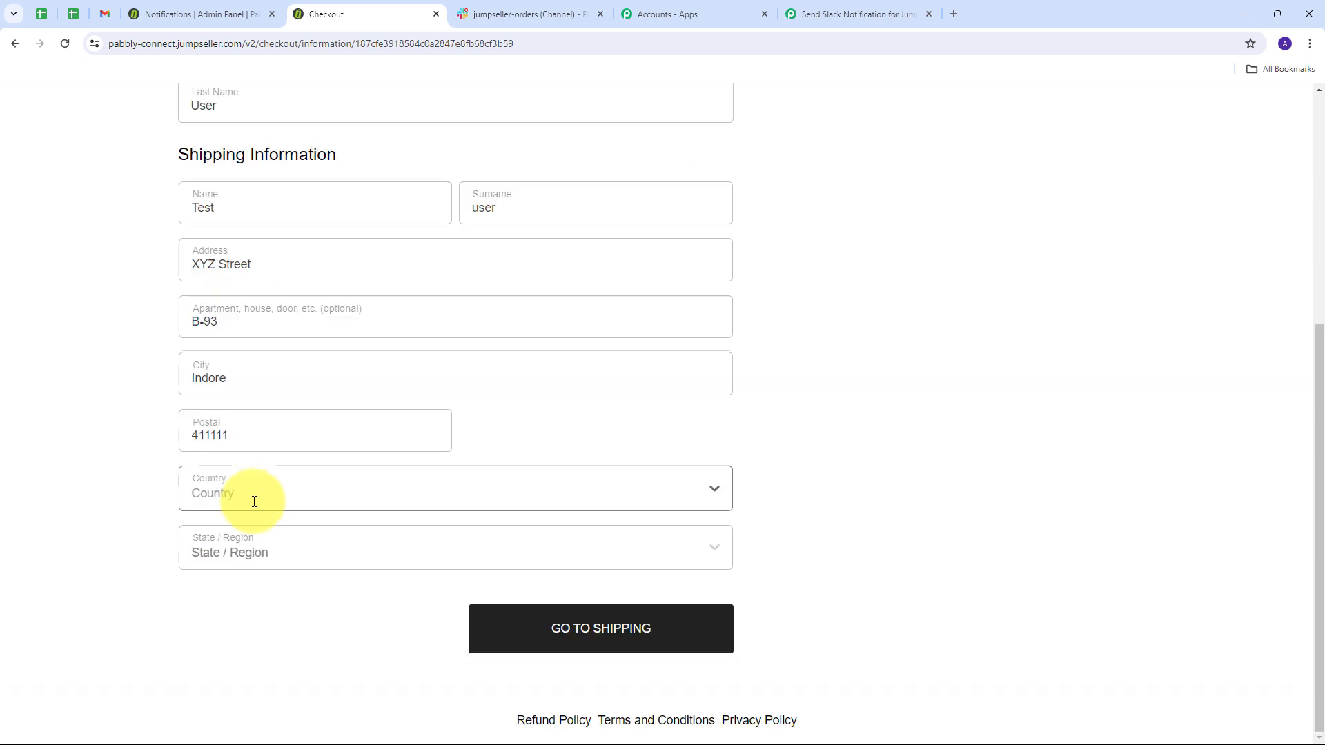
# Set the shipping country to India and the state to Madhya Pradesh.
pyautogui.write('Ind')
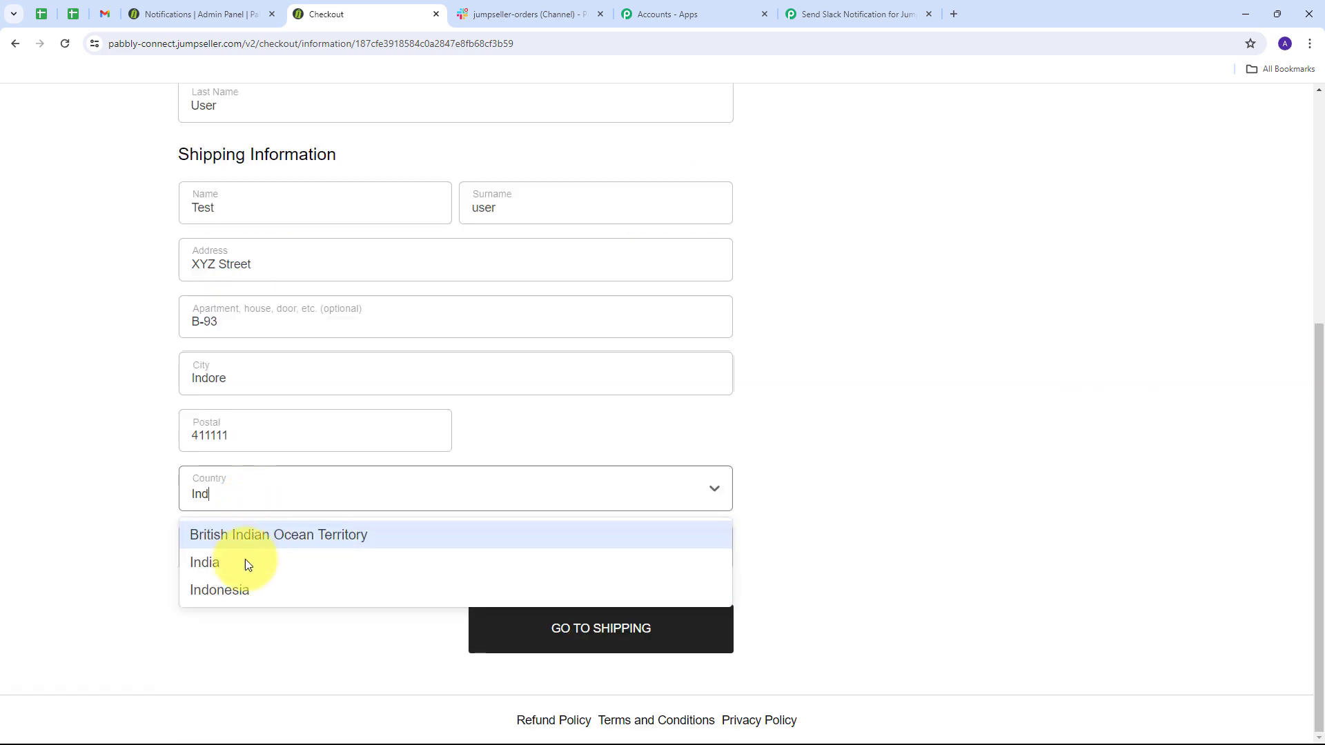
pyautogui.click(214, 568)
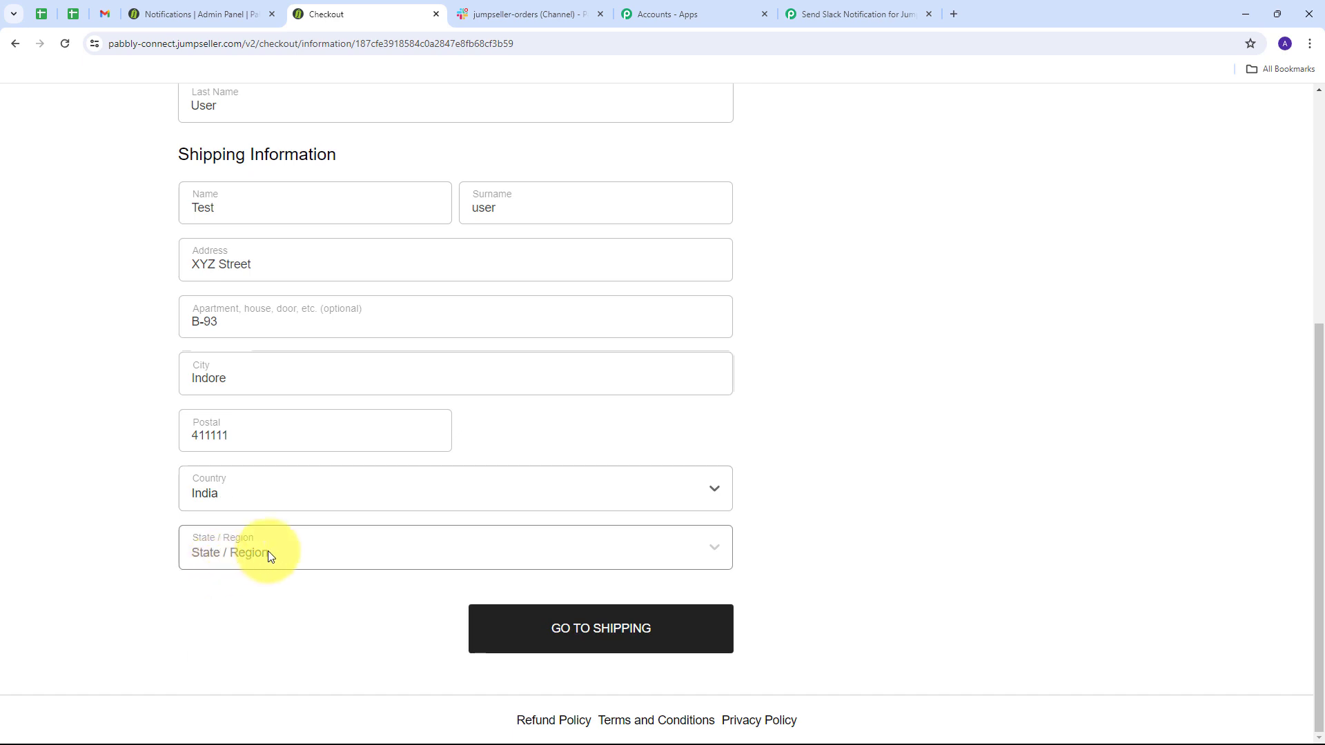
pyautogui.click(317, 552)
pyautogui.scroll(-5, 301, 601)
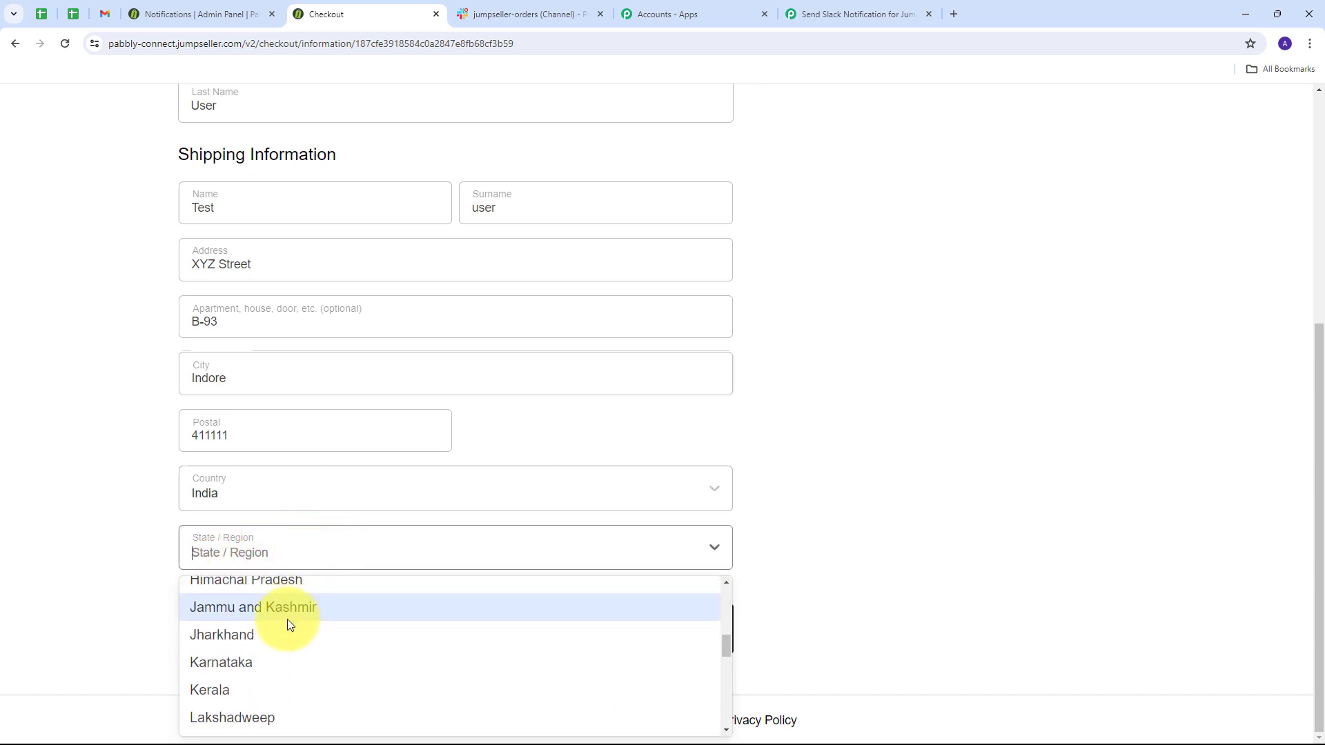
pyautogui.scroll(-2, 267, 632)
pyautogui.click(268, 631)
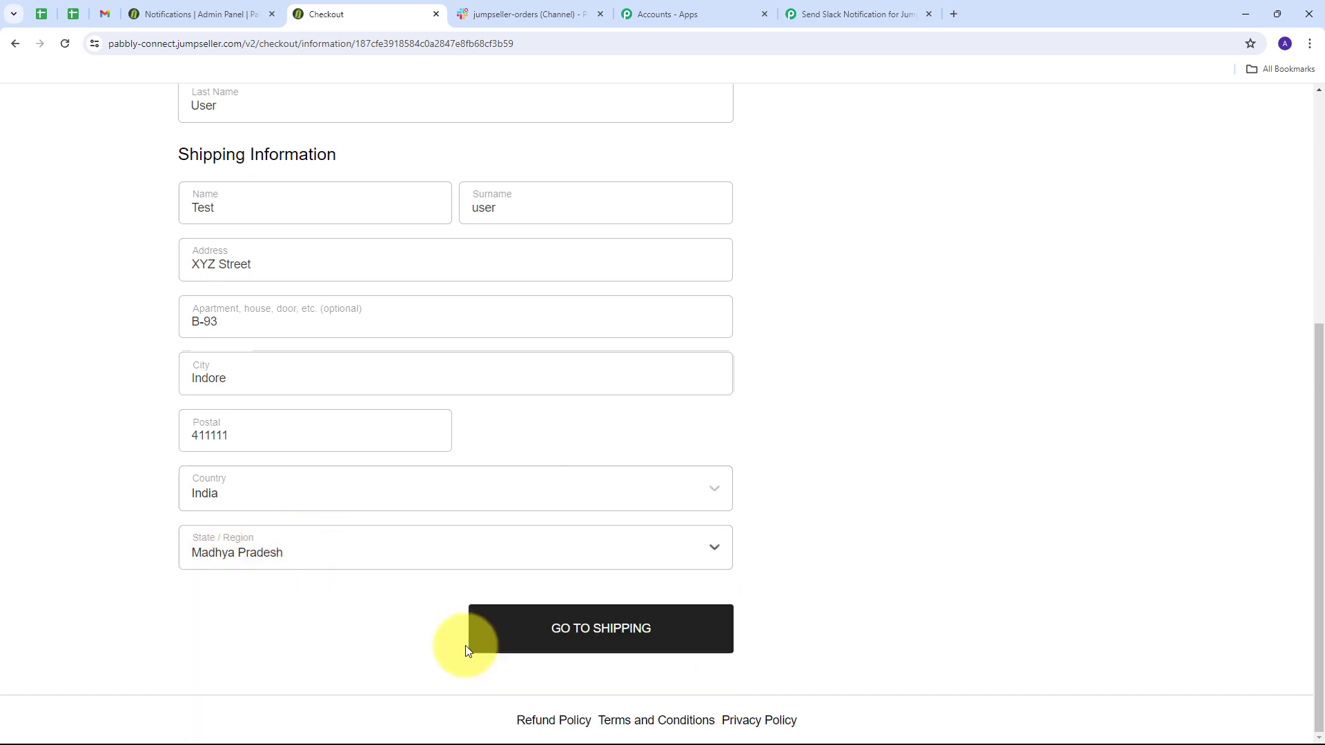
# Continue through shipping with Regular Mail delivery and place the order with Cash on Delivery payment.
pyautogui.click(549, 629)
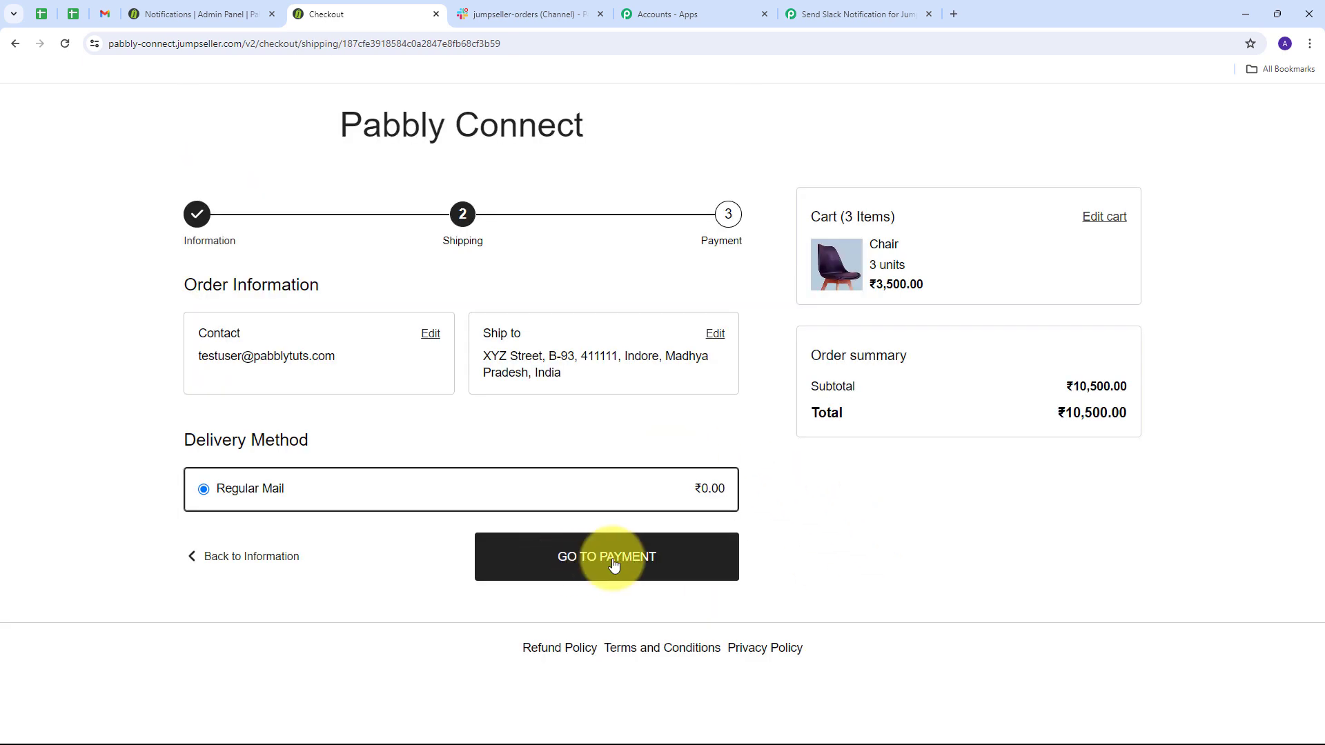
pyautogui.click(611, 562)
pyautogui.scroll(-1, 548, 450)
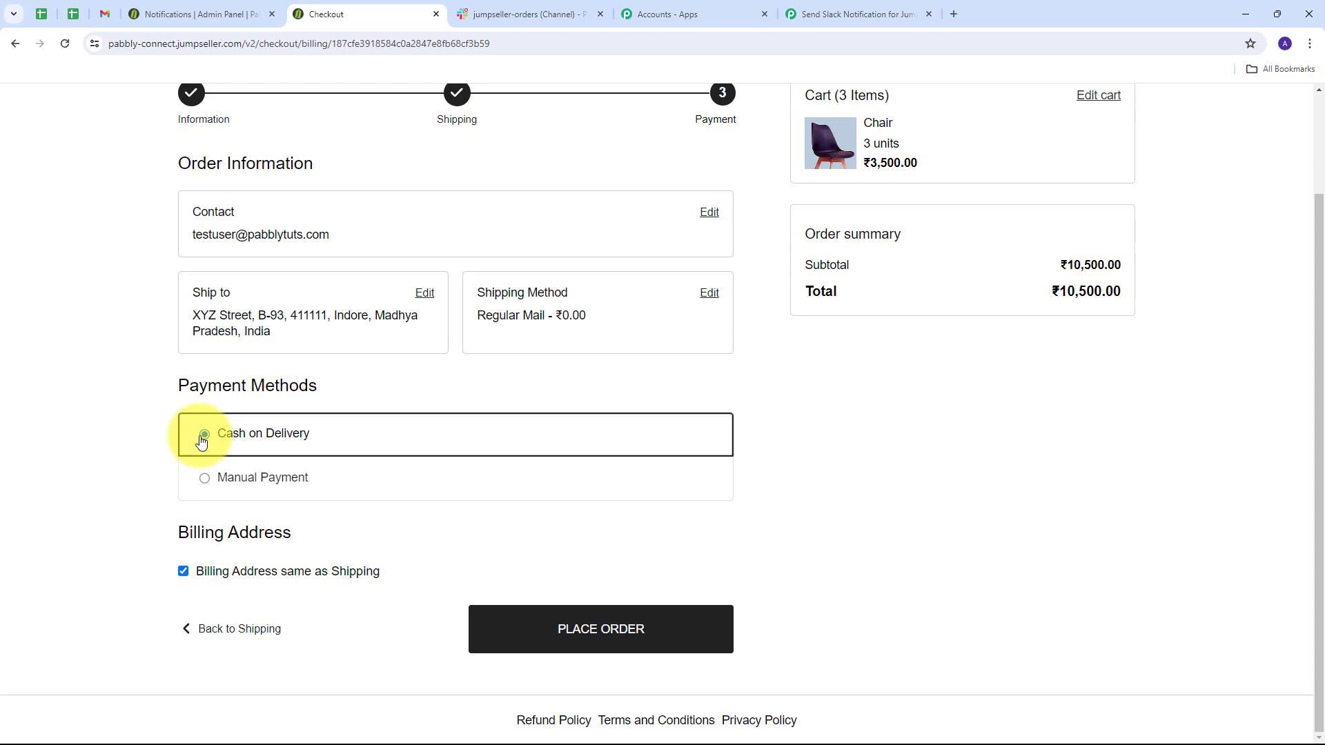
pyautogui.click(608, 631)
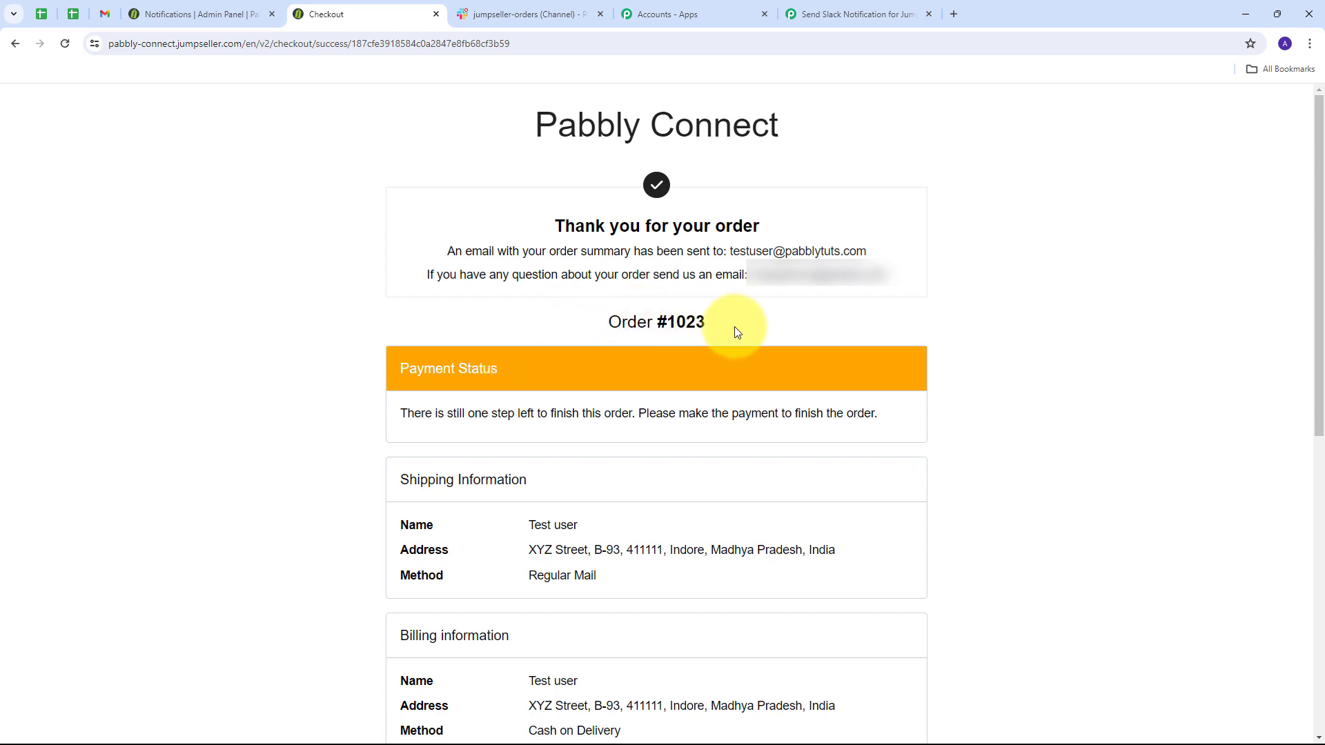
# Review the placed order's confirmation details and switch to the jumpseller-orders channel in Slack to view the newest order message.
pyautogui.scroll(-3, 656, 466)
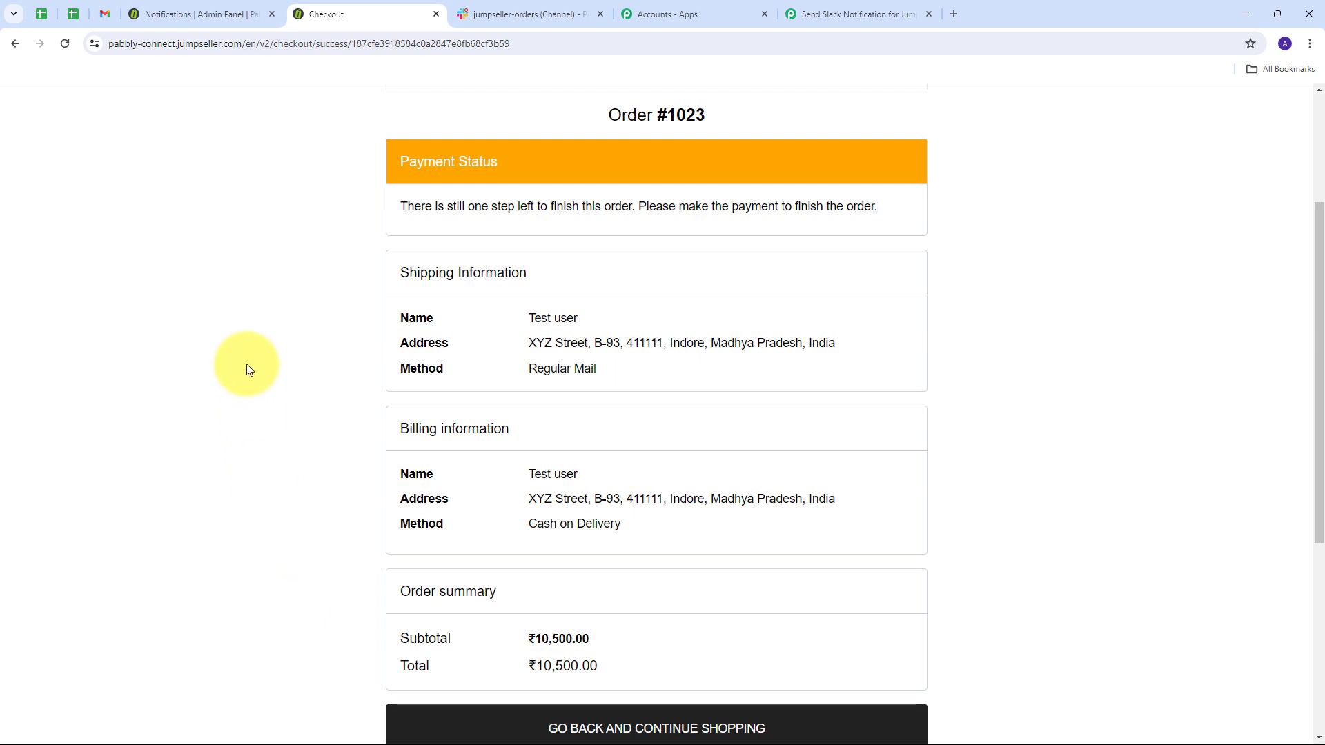
pyautogui.click(550, 9)
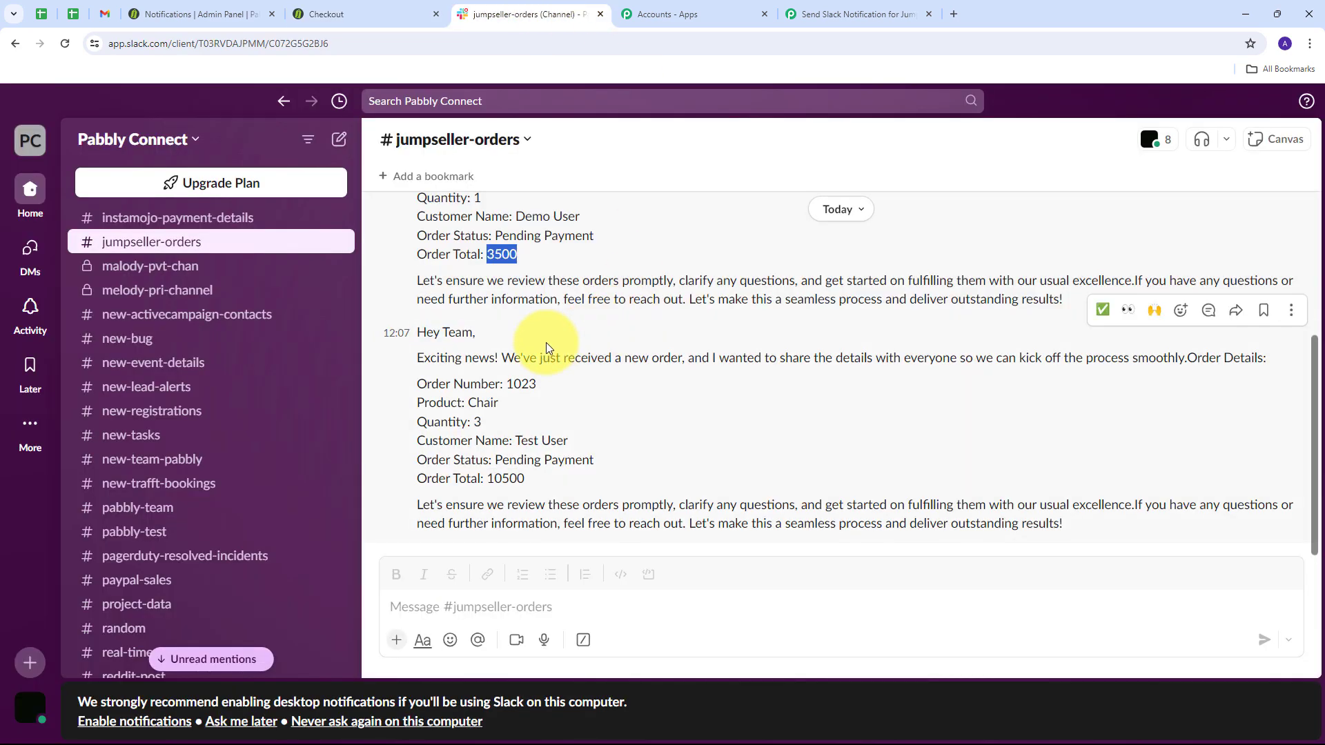
pyautogui.scroll(-3, 552, 392)
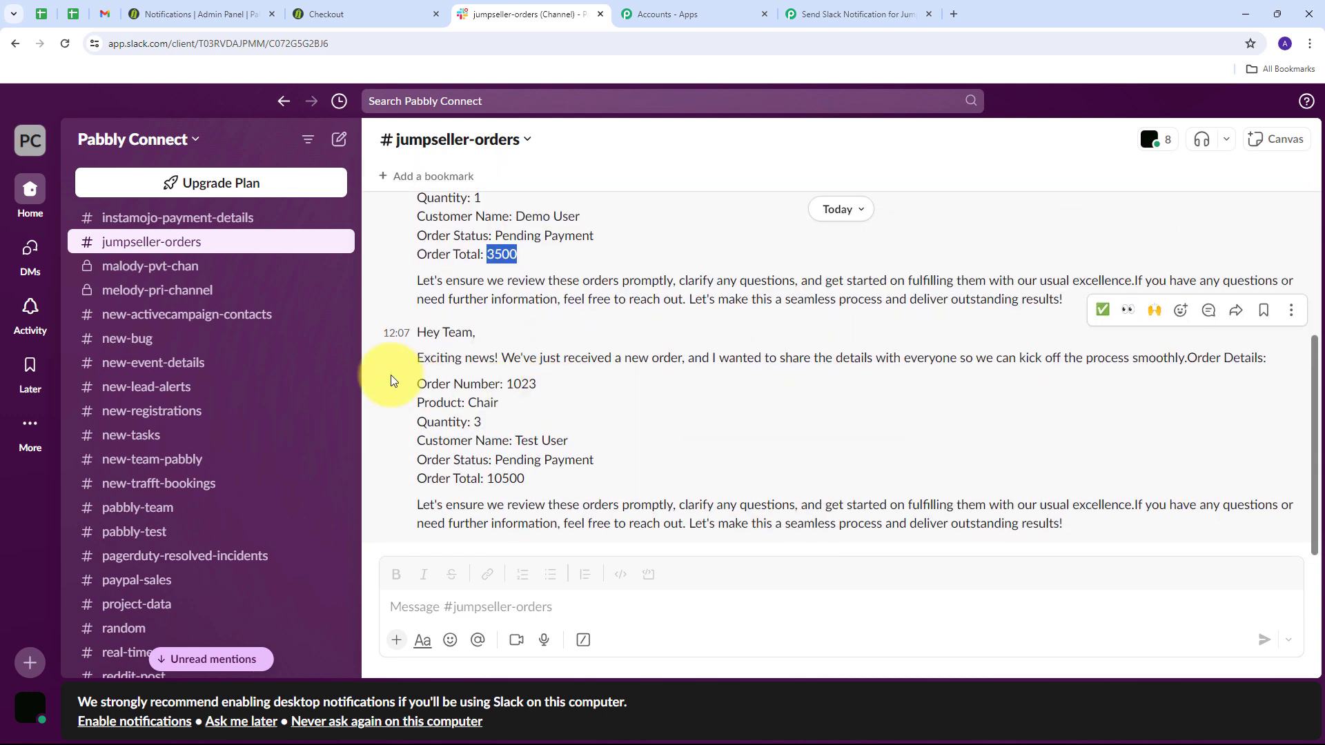
# Check the order number, product, quantity, customer name, order status and order total in the newest jumpseller-orders message.
pyautogui.click(534, 381)
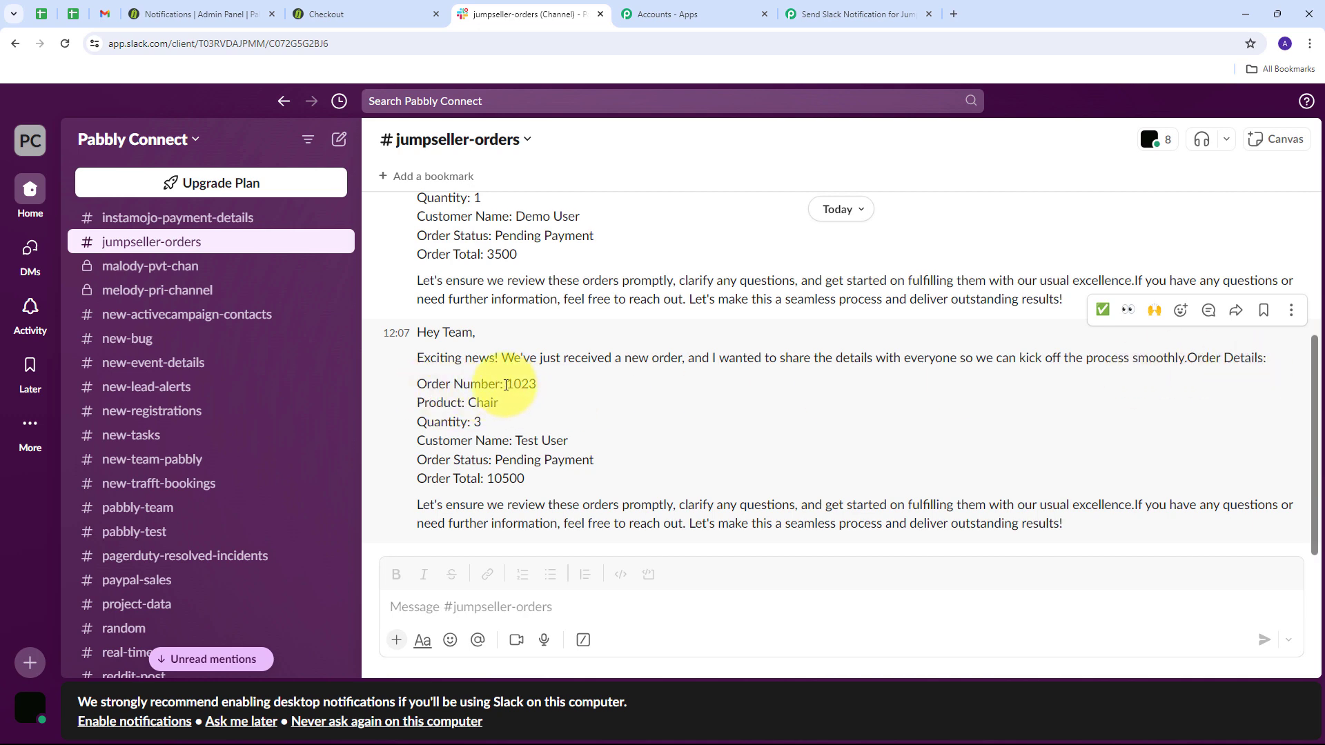
pyautogui.doubleClick(521, 384)
pyautogui.doubleClick(483, 402)
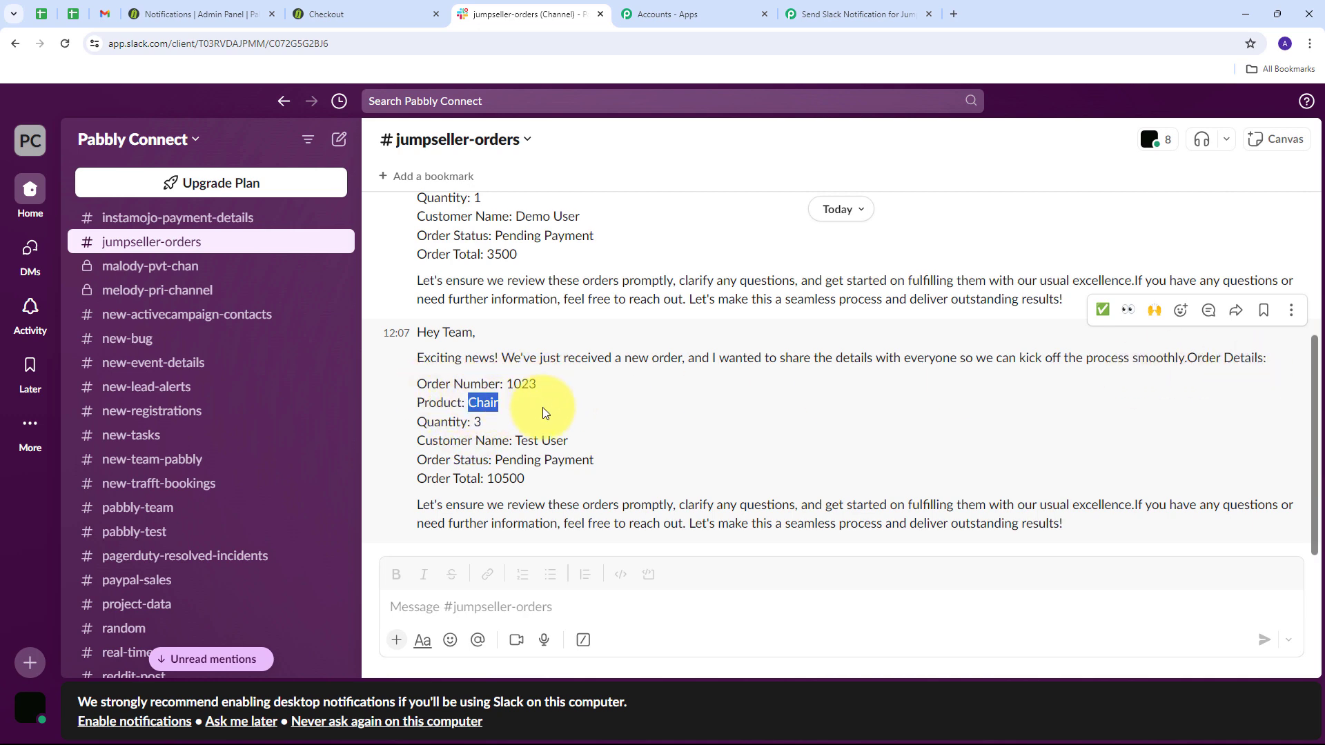
pyautogui.click(476, 421)
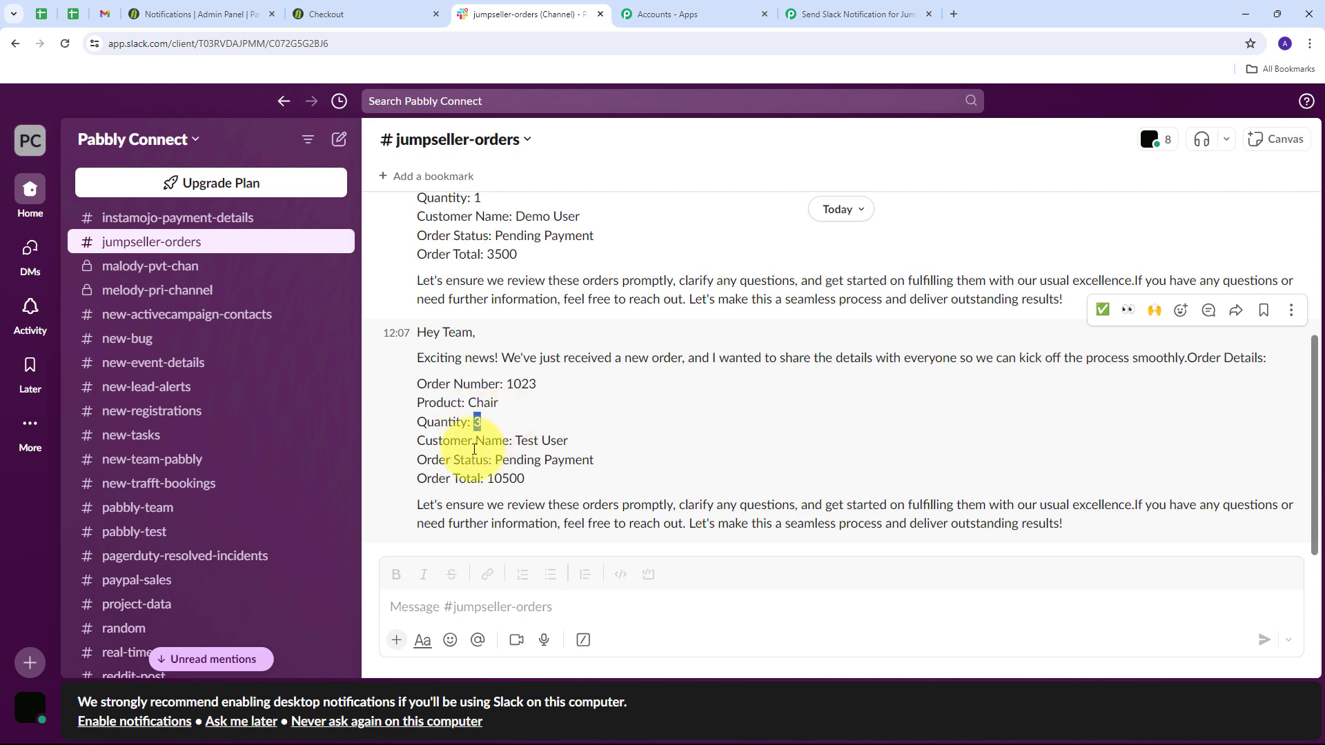
pyautogui.doubleClick(478, 422)
pyautogui.click(517, 440)
pyautogui.moveTo(516, 440); pyautogui.dragTo(593, 442)
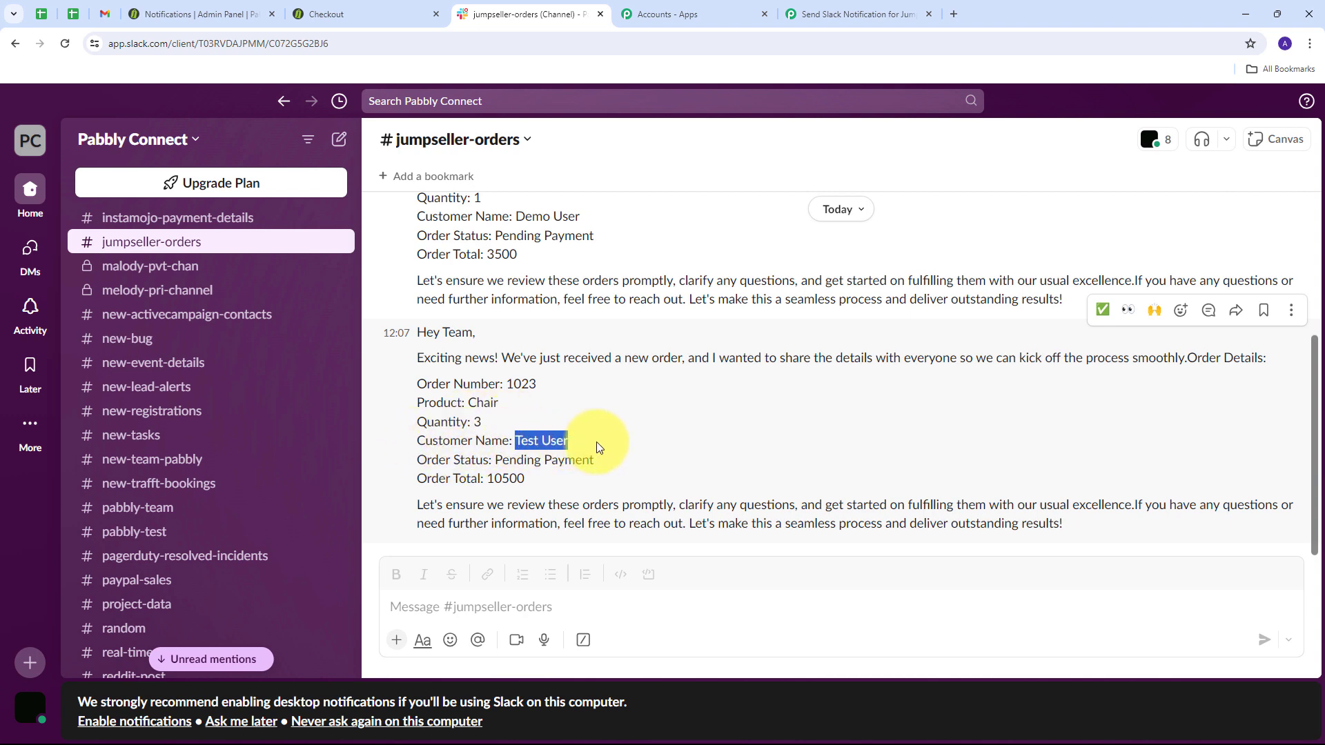
pyautogui.moveTo(495, 460); pyautogui.dragTo(598, 461)
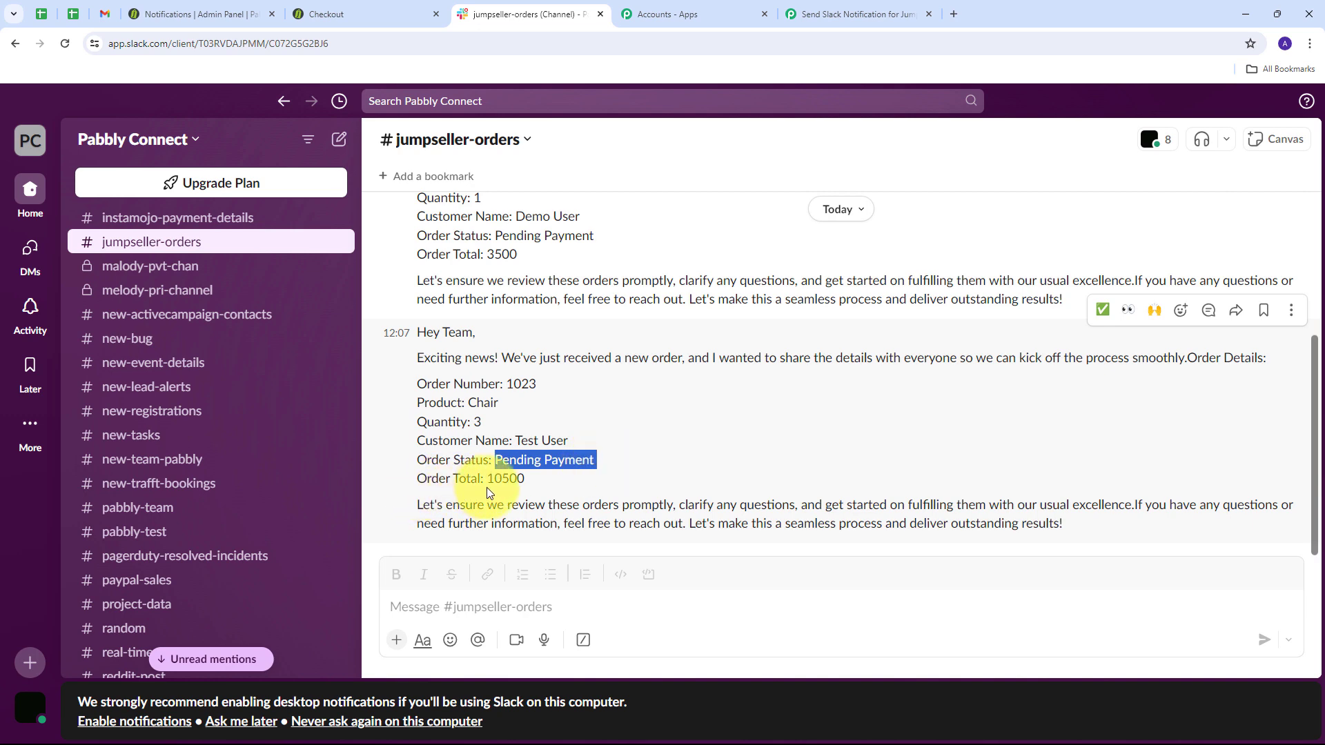
pyautogui.moveTo(487, 479); pyautogui.dragTo(542, 485)
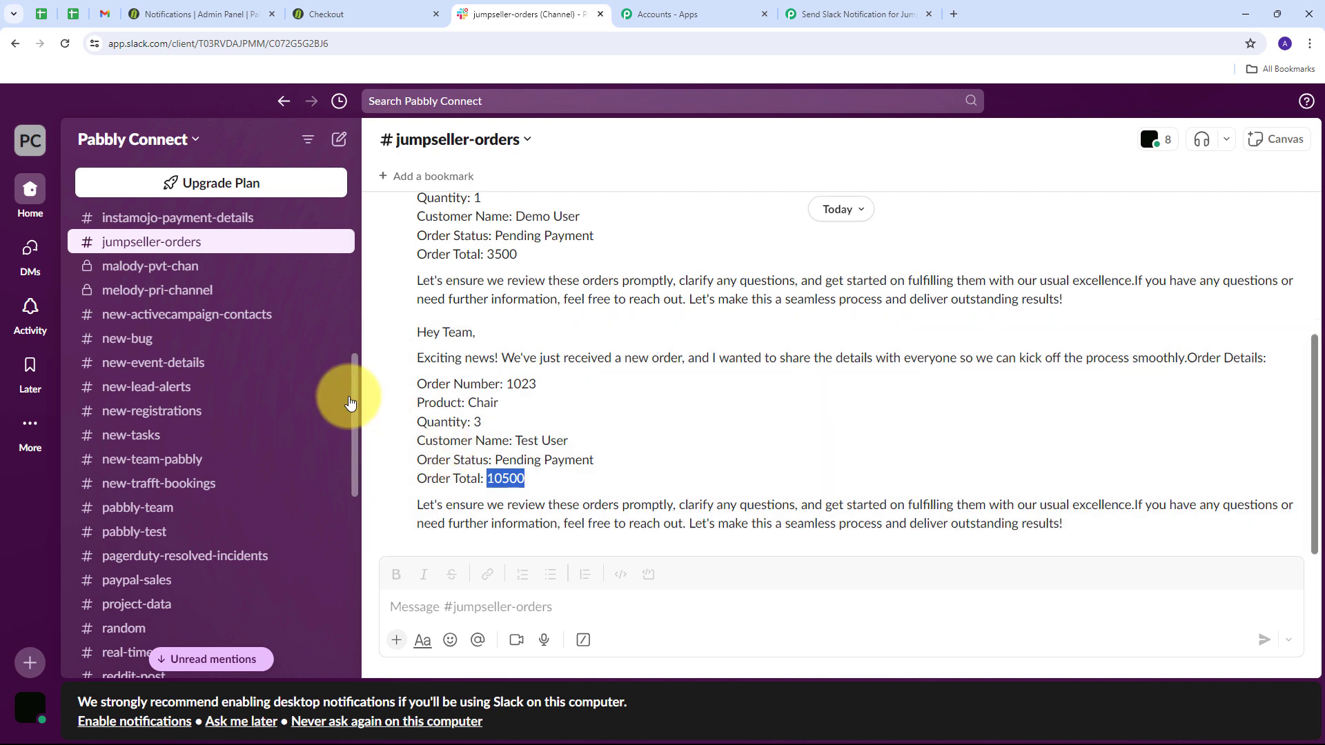
pyautogui.click(410, 412)
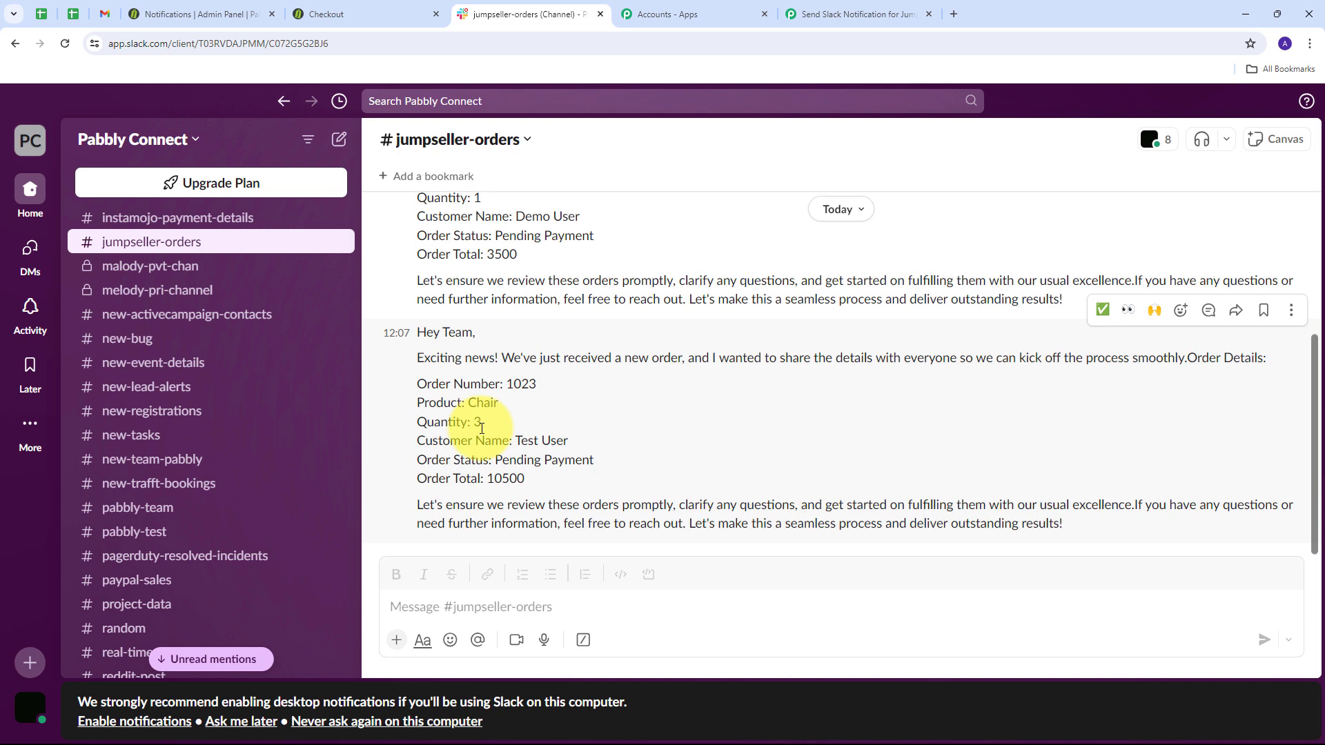
# Switch to Pabbly Connect and review the Jumpseller trigger and Slack action of the Send Slack Notification for Jumpseller Order workflow.
pyautogui.click(818, 18)
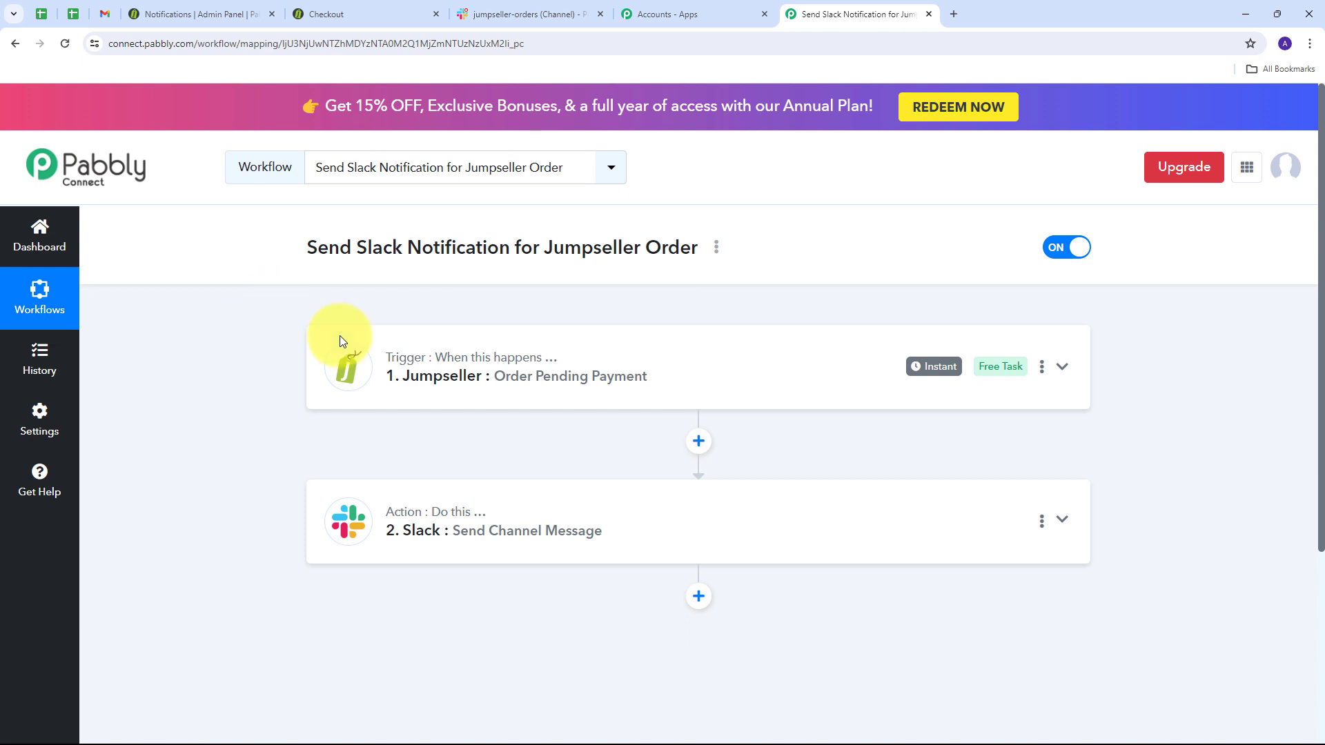
pyautogui.moveTo(394, 364)
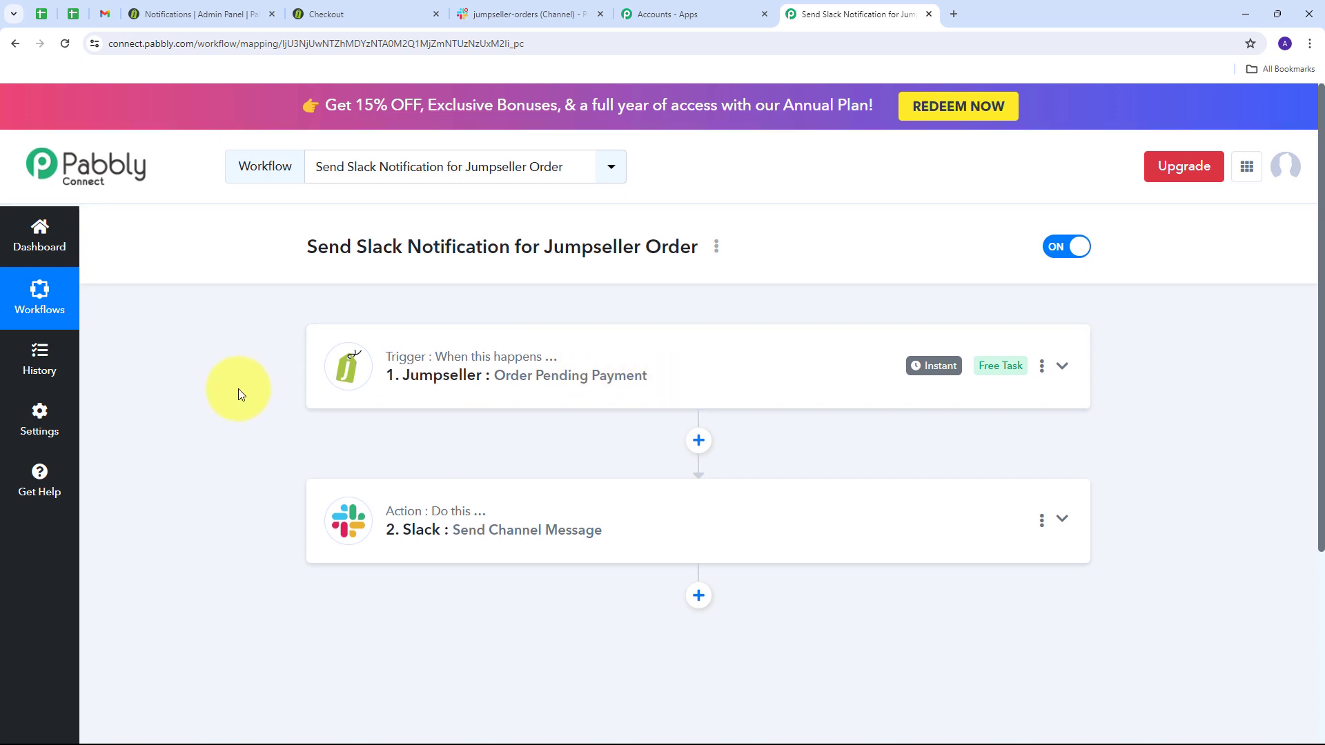
pyautogui.scroll(-1, 238, 393)
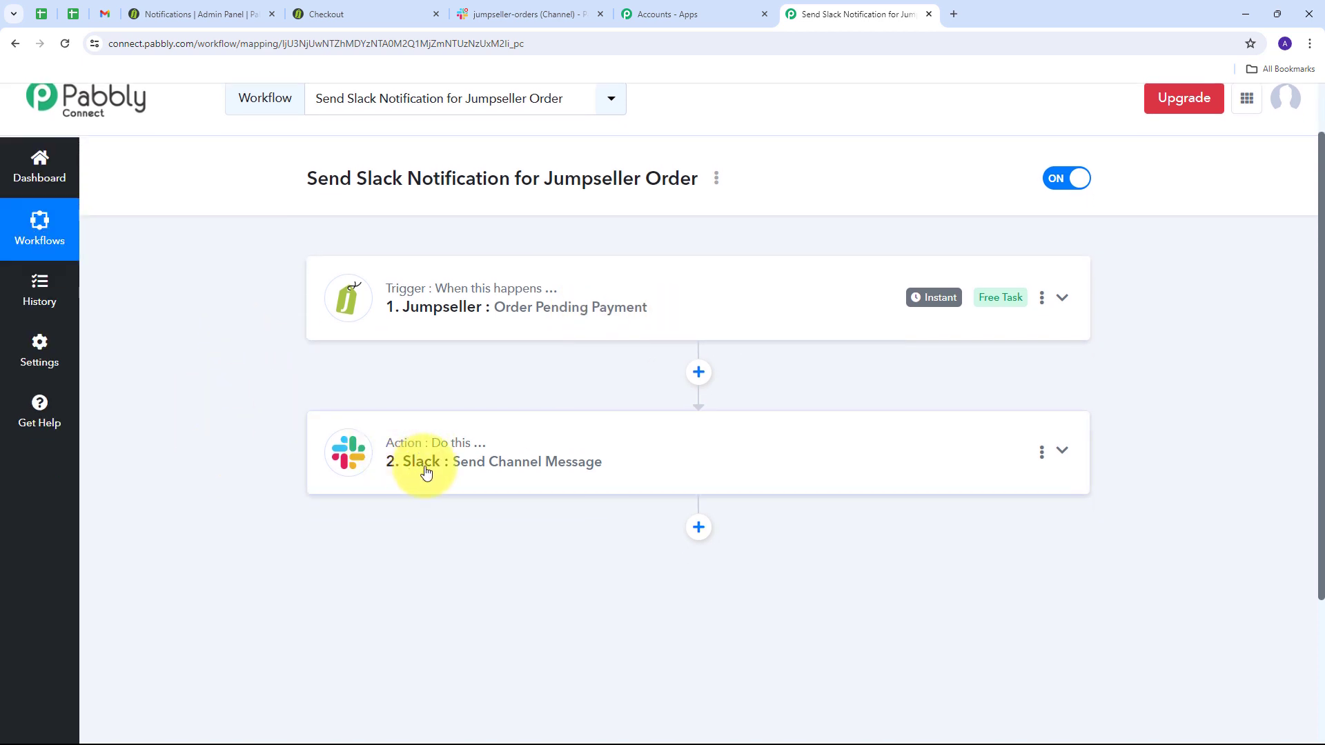
pyautogui.scroll(1, 287, 406)
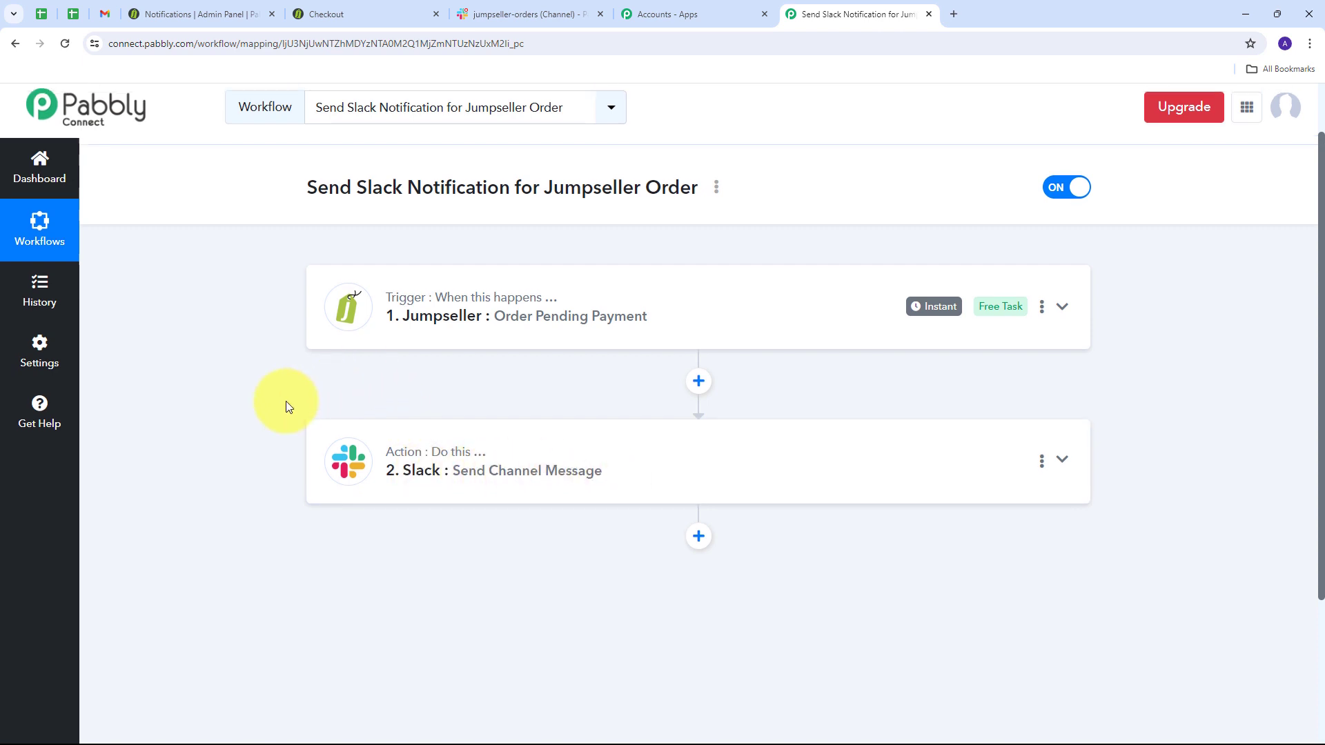
pyautogui.scroll(1, 287, 406)
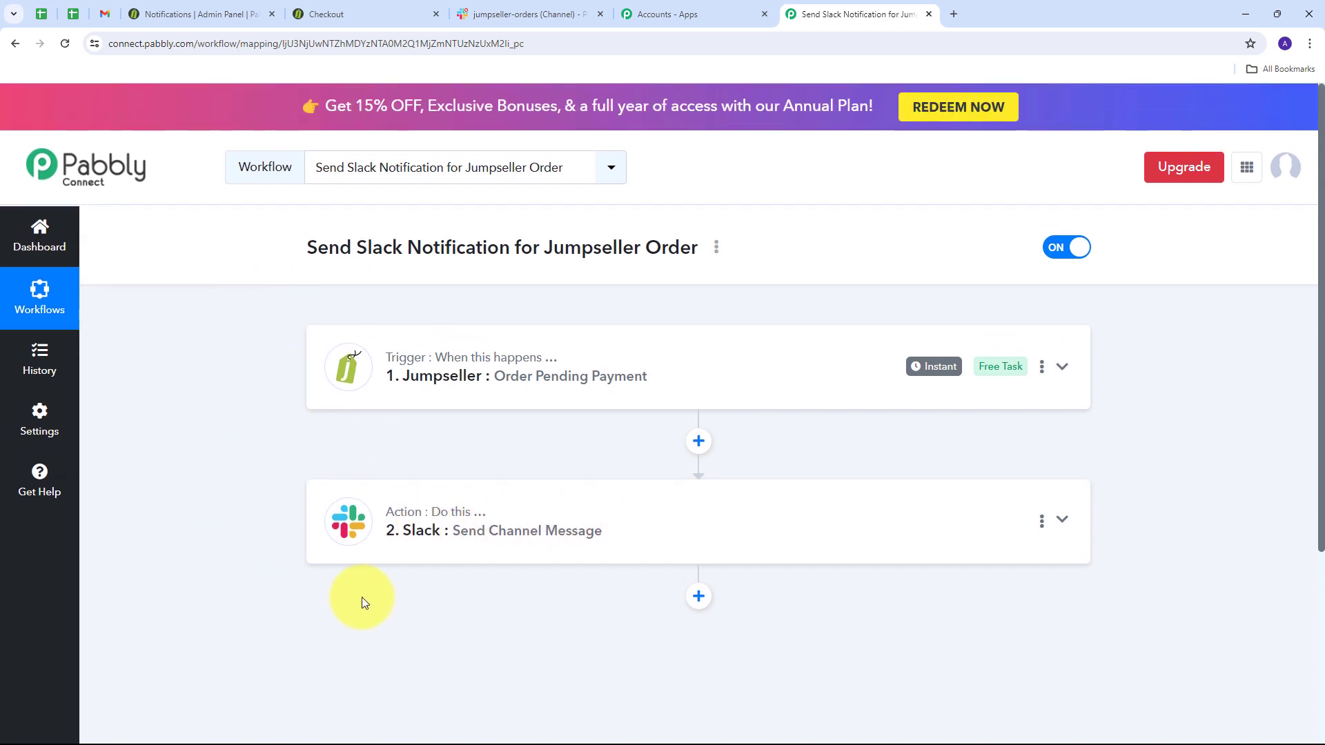